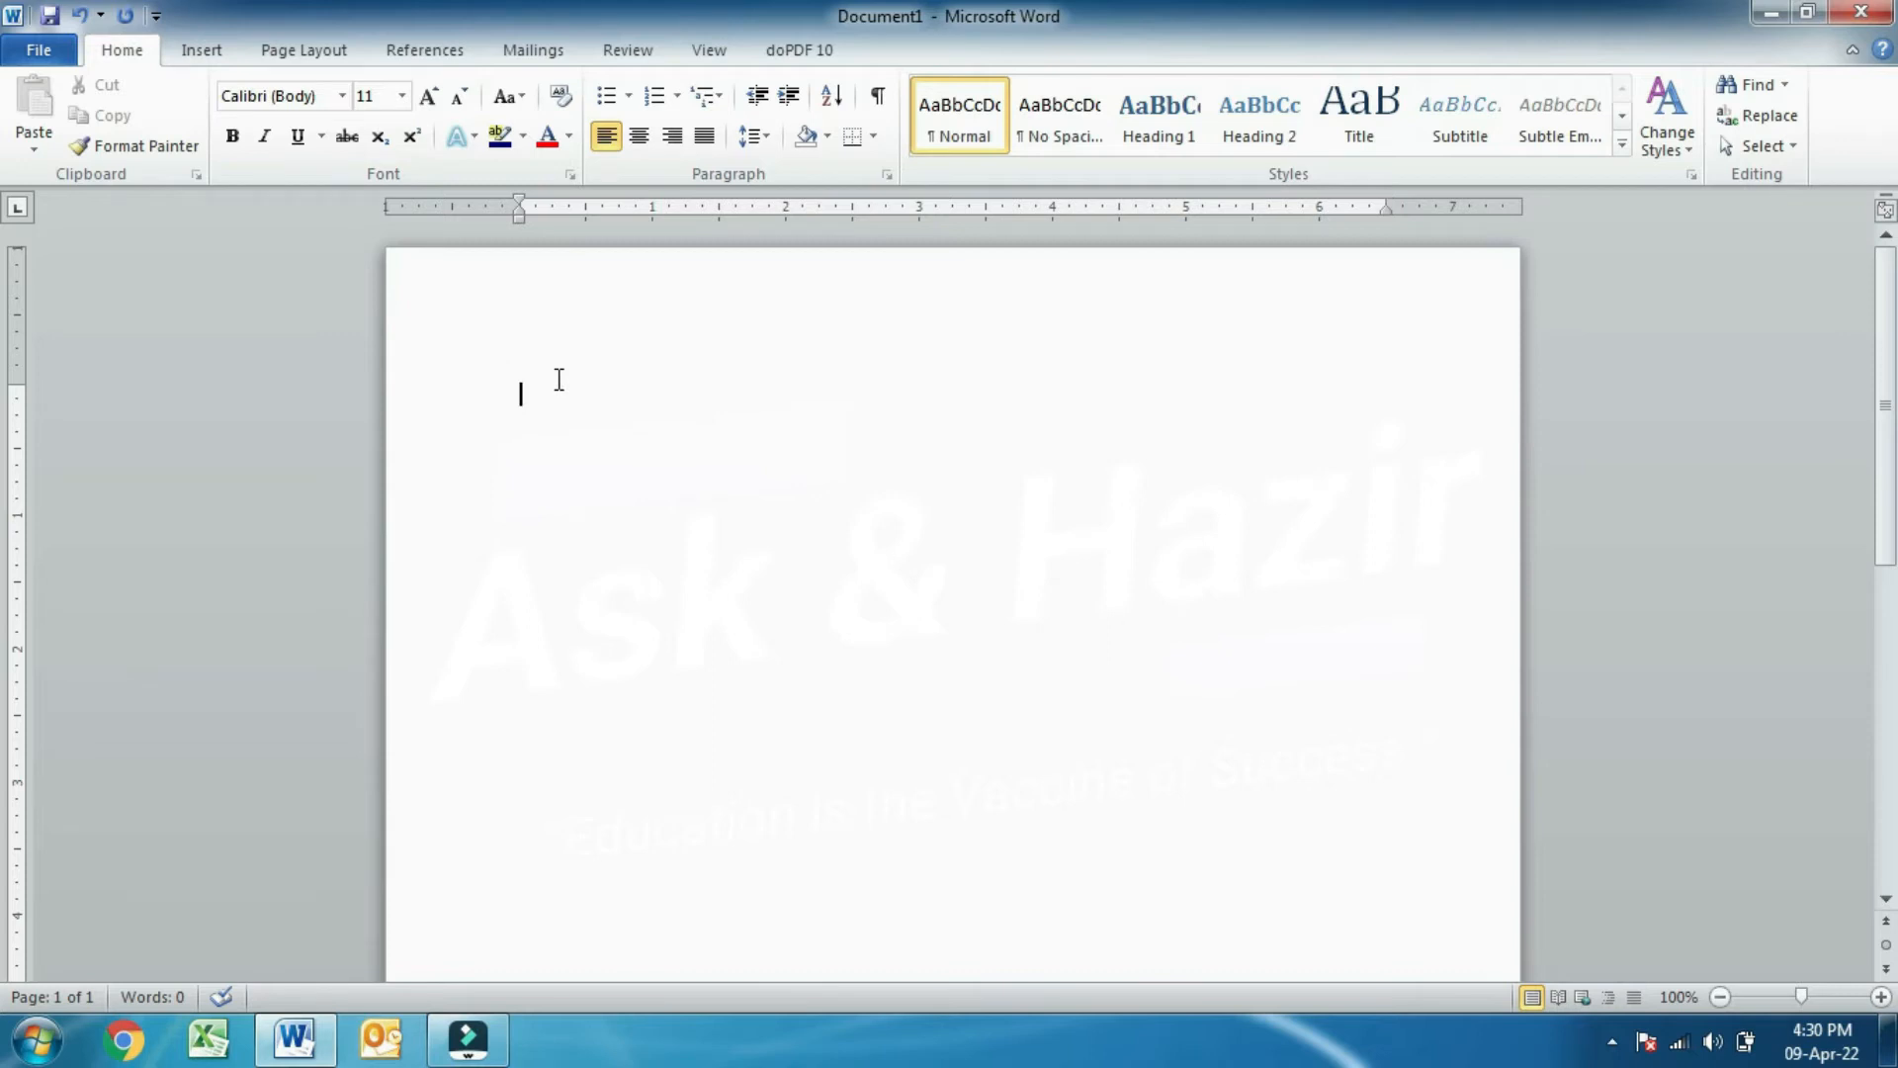
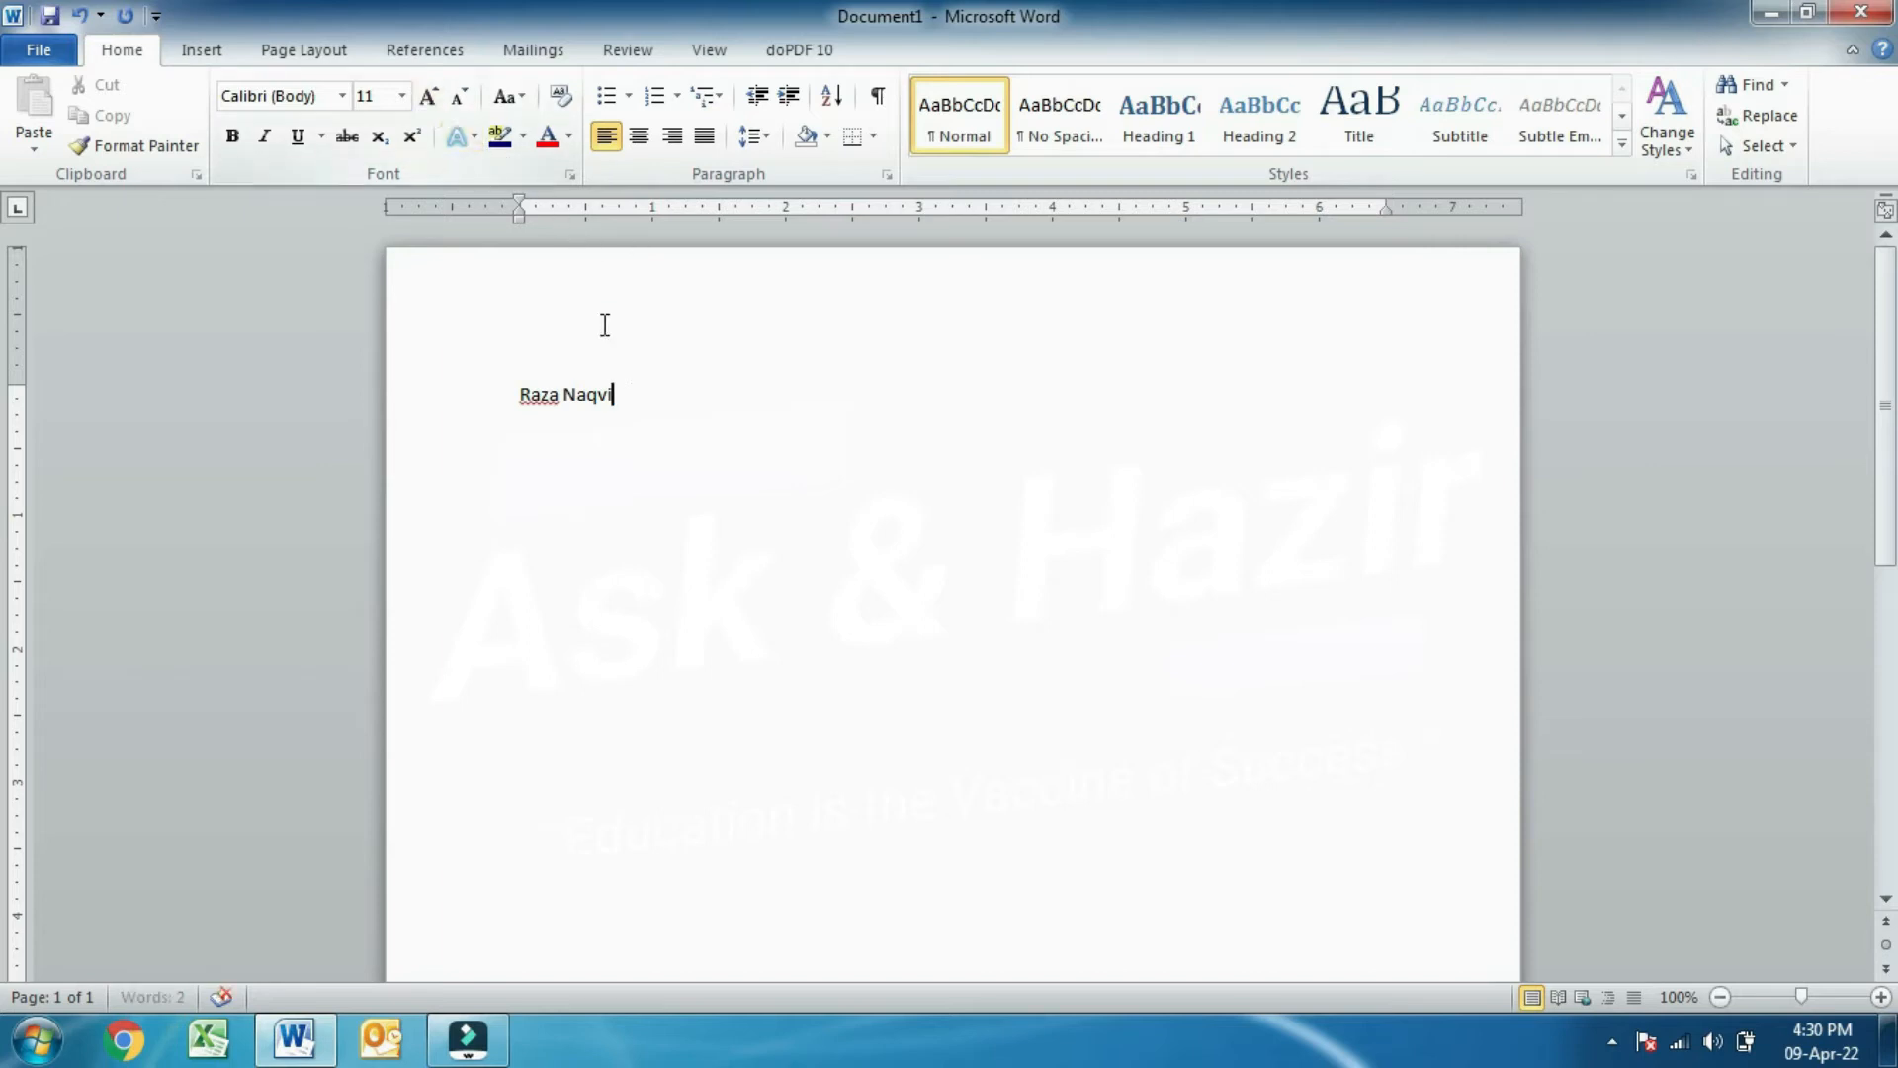
triple_click(644, 390)
left_click(429, 96)
left_click(429, 96)
left_click(429, 96)
left_click(429, 96)
left_click(429, 96)
left_click(429, 96)
left_click(429, 96)
left_click(429, 96)
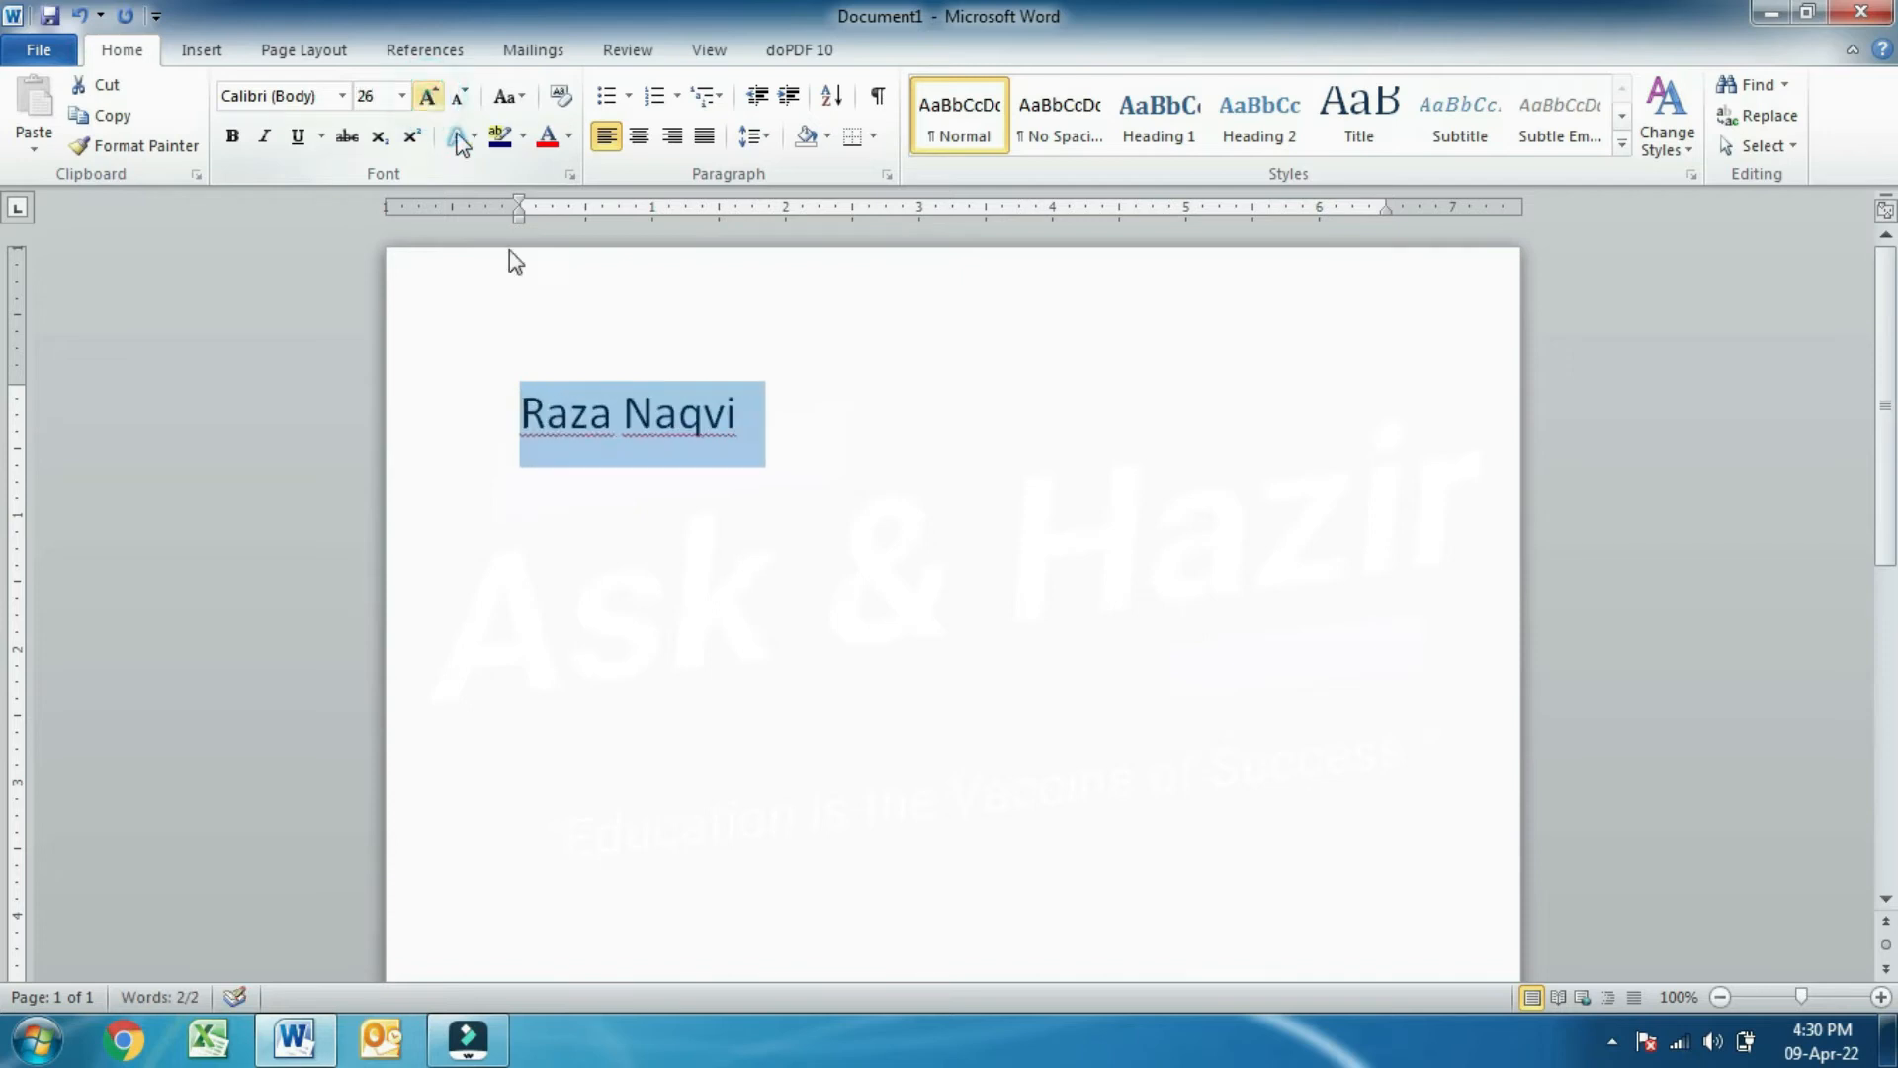
left_click(593, 444)
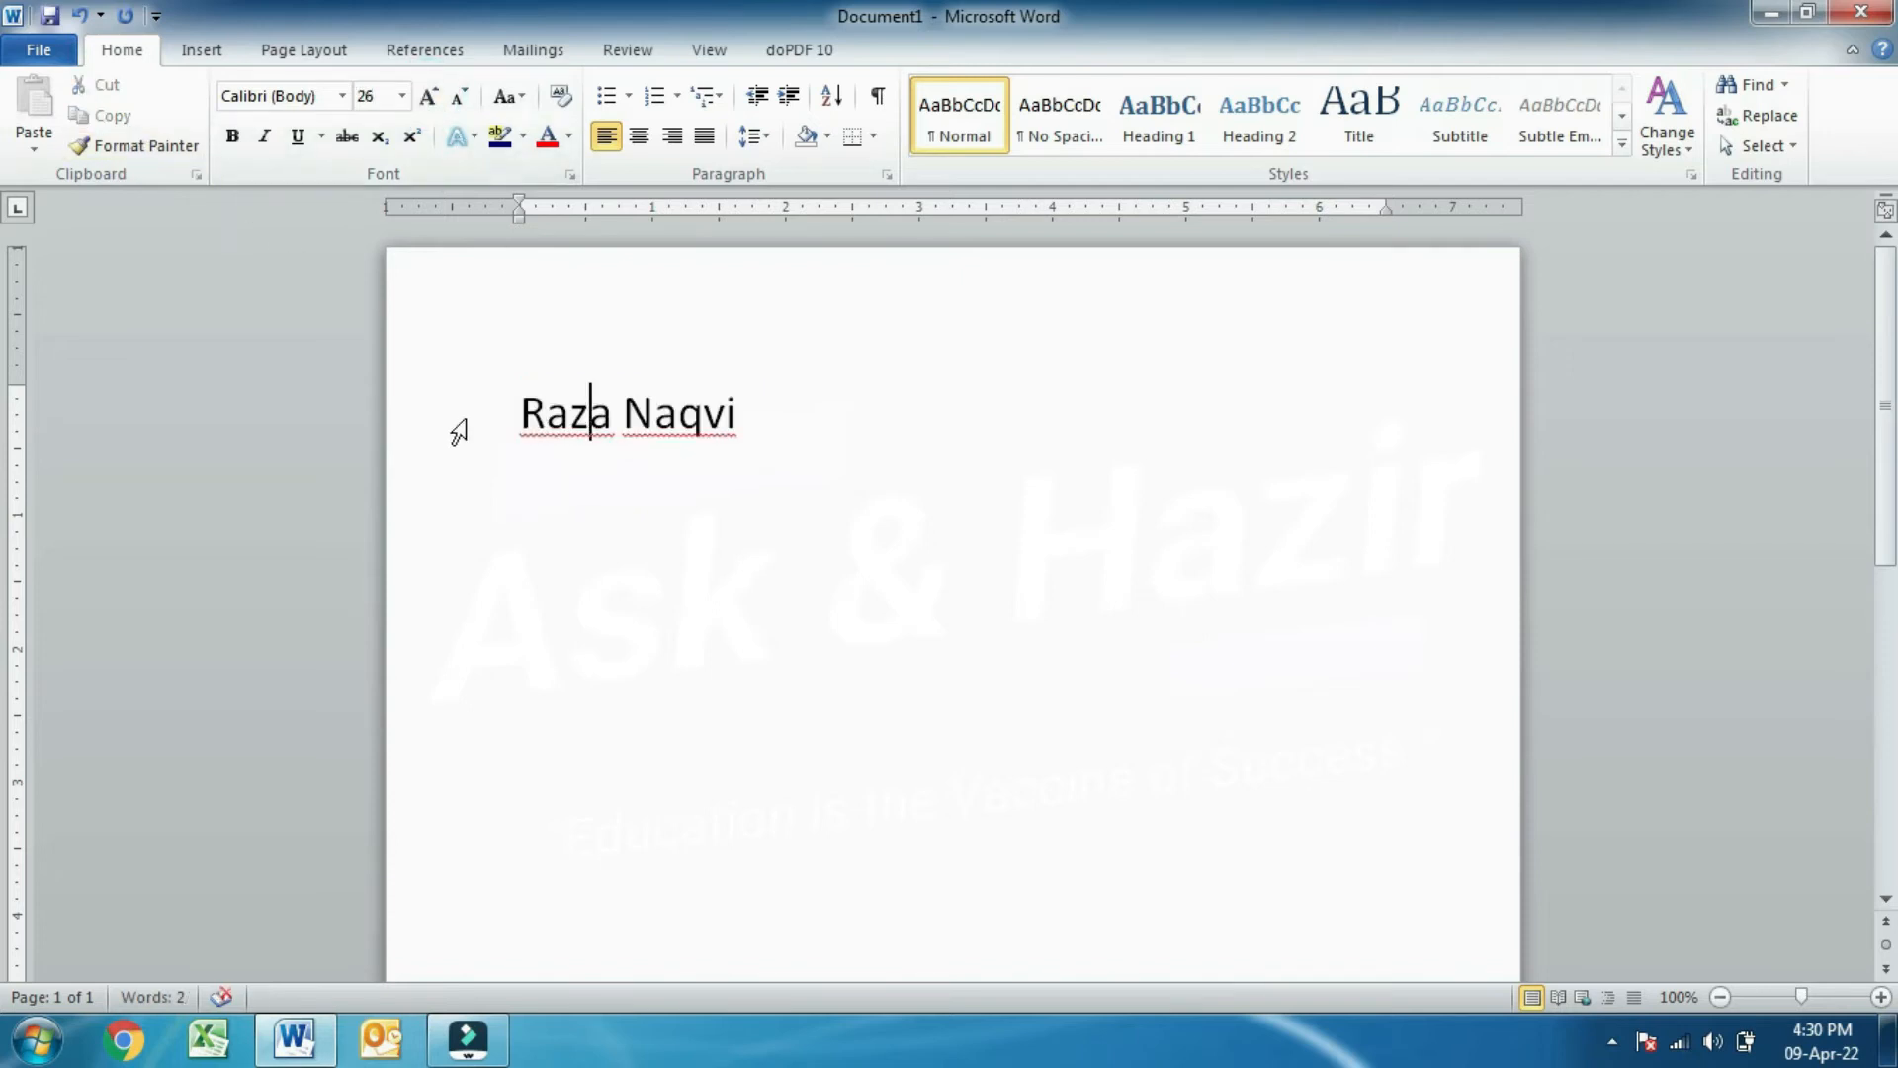
left_click_drag(771, 406, 556, 405)
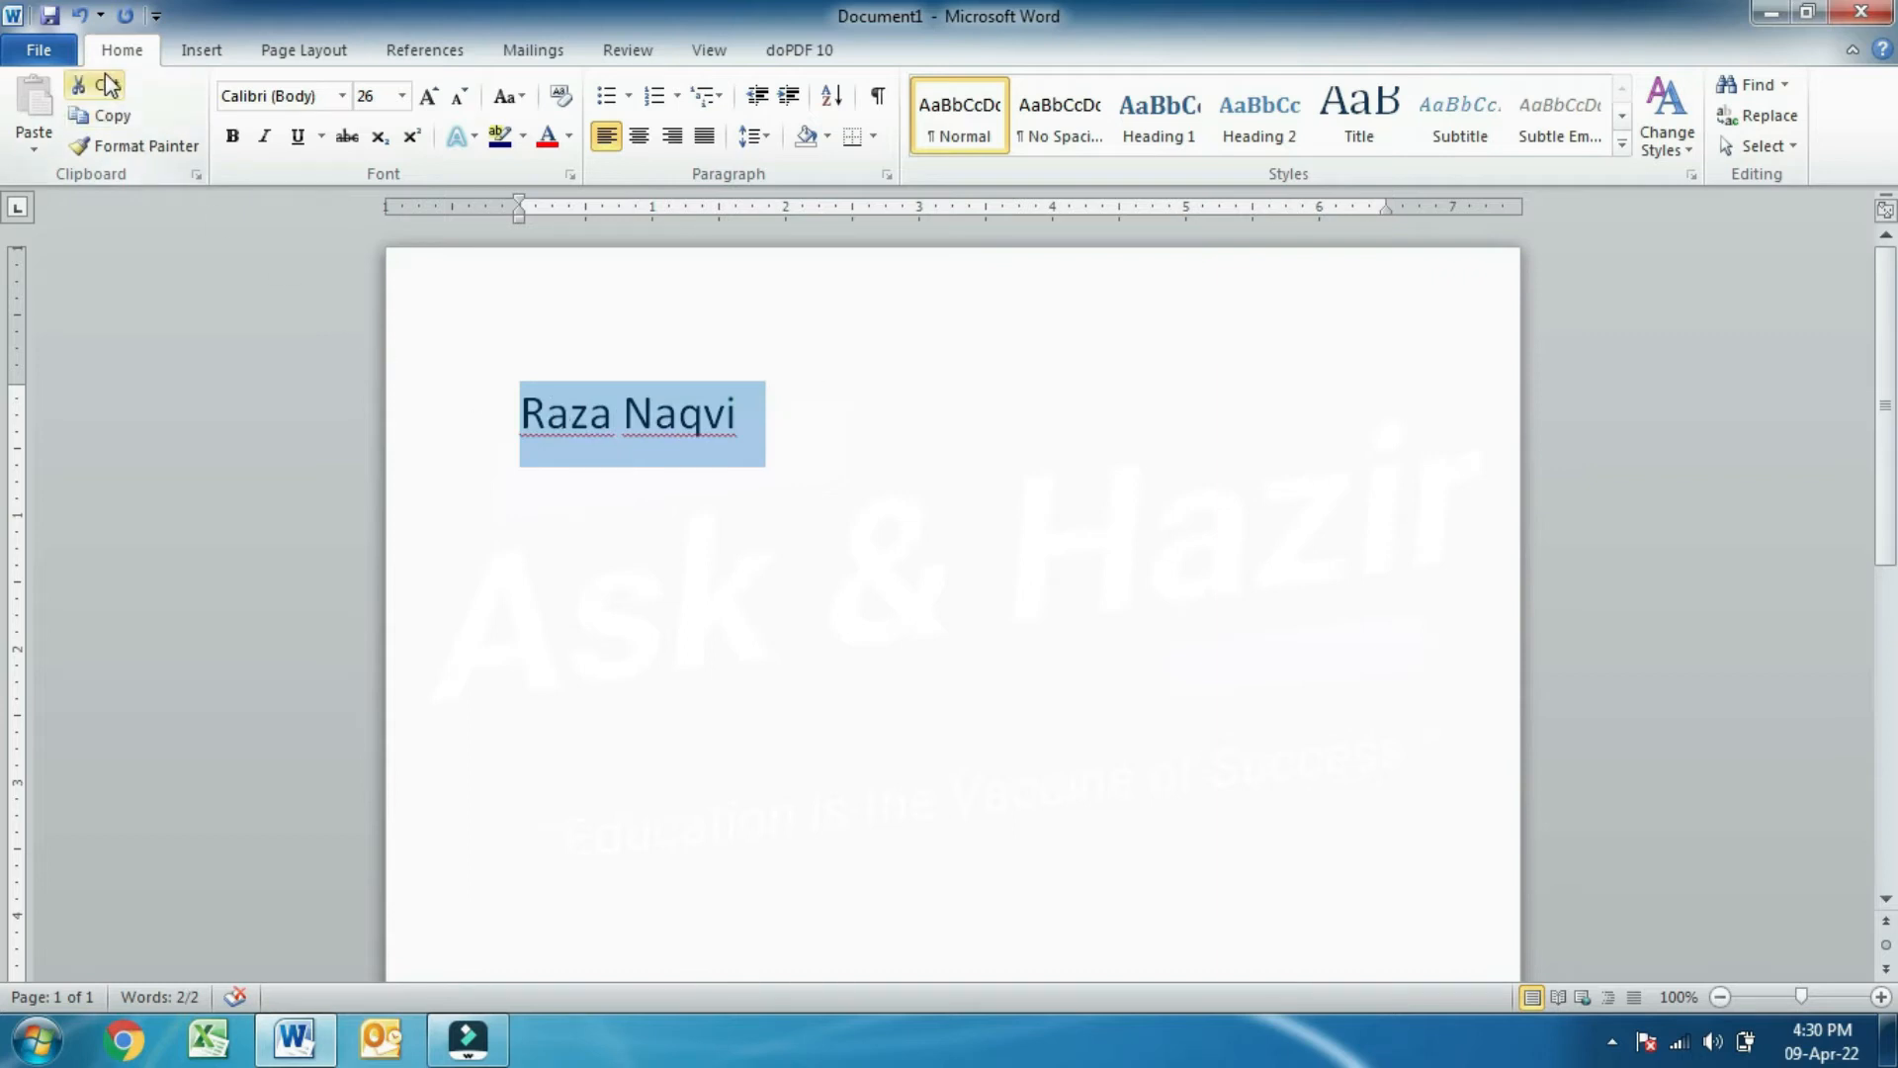
- Copy and cut the name line, then paste it back on a new line
left_click(128, 124)
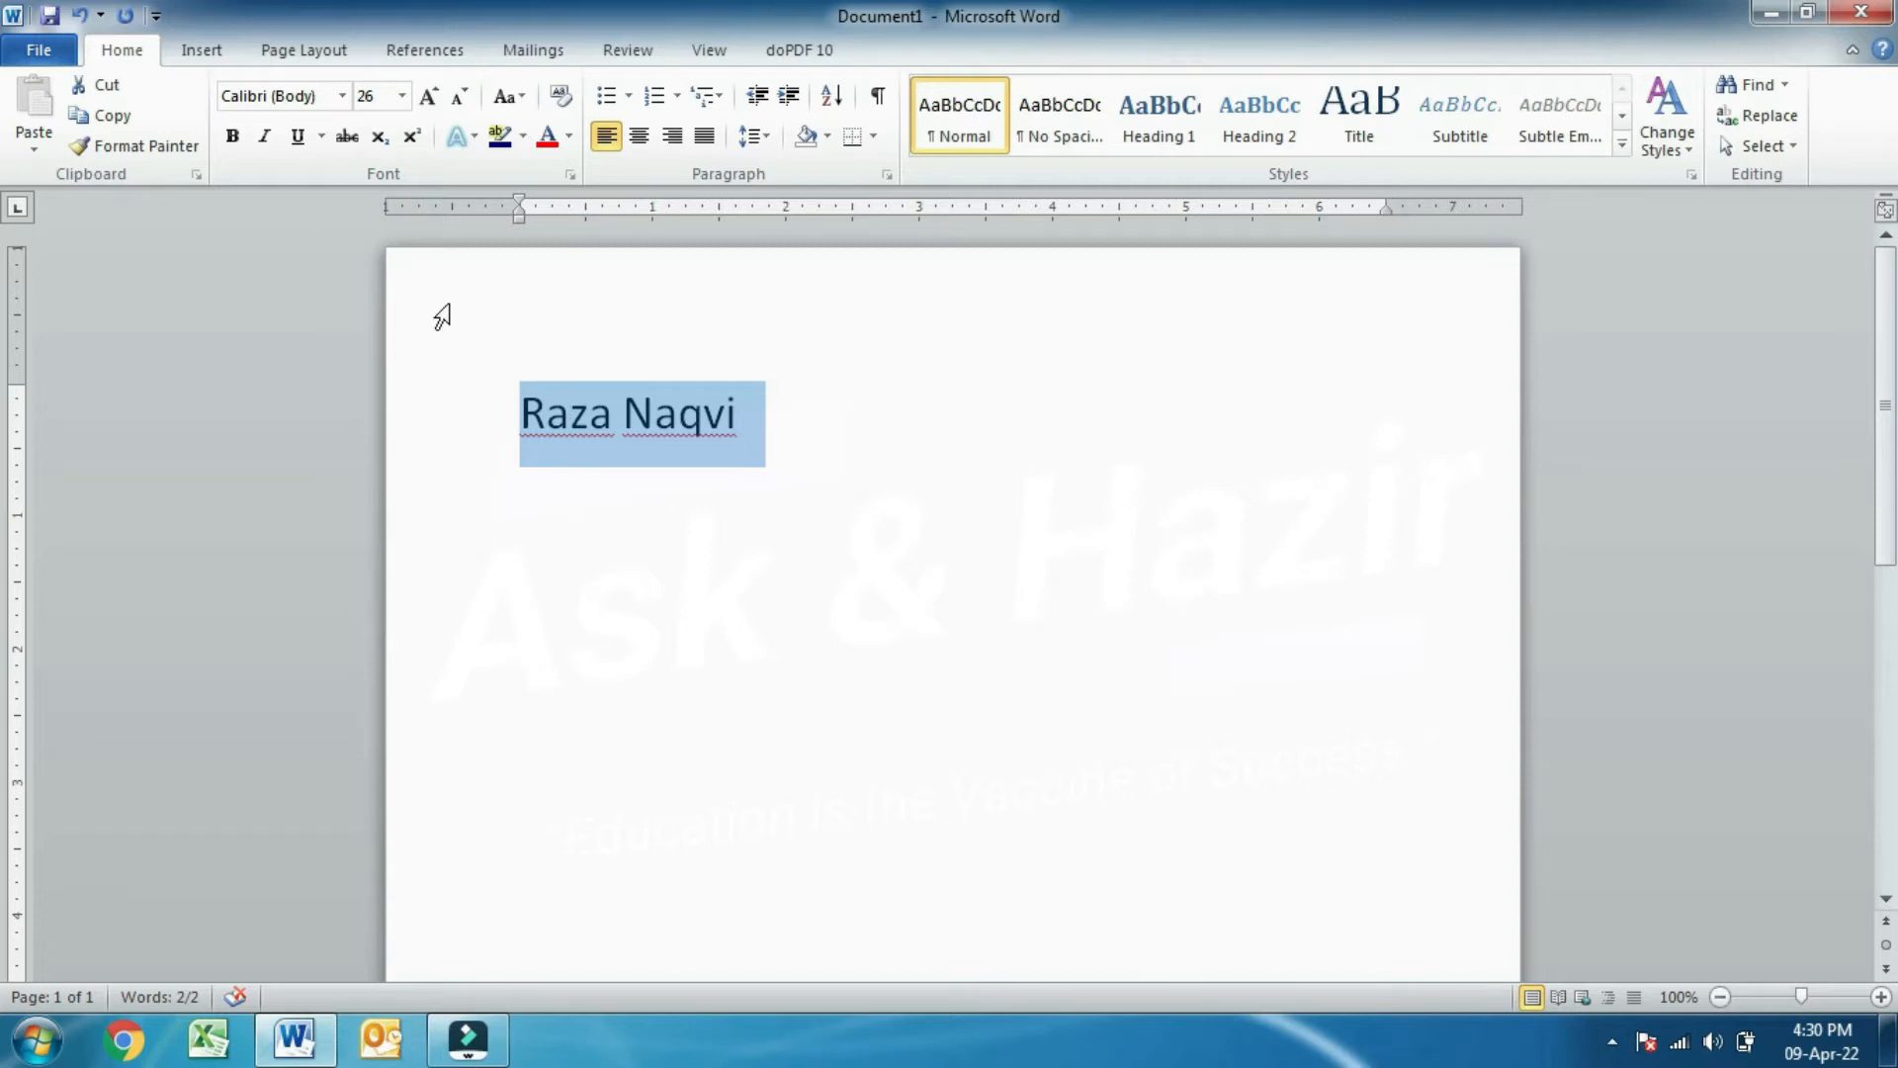
left_click(105, 86)
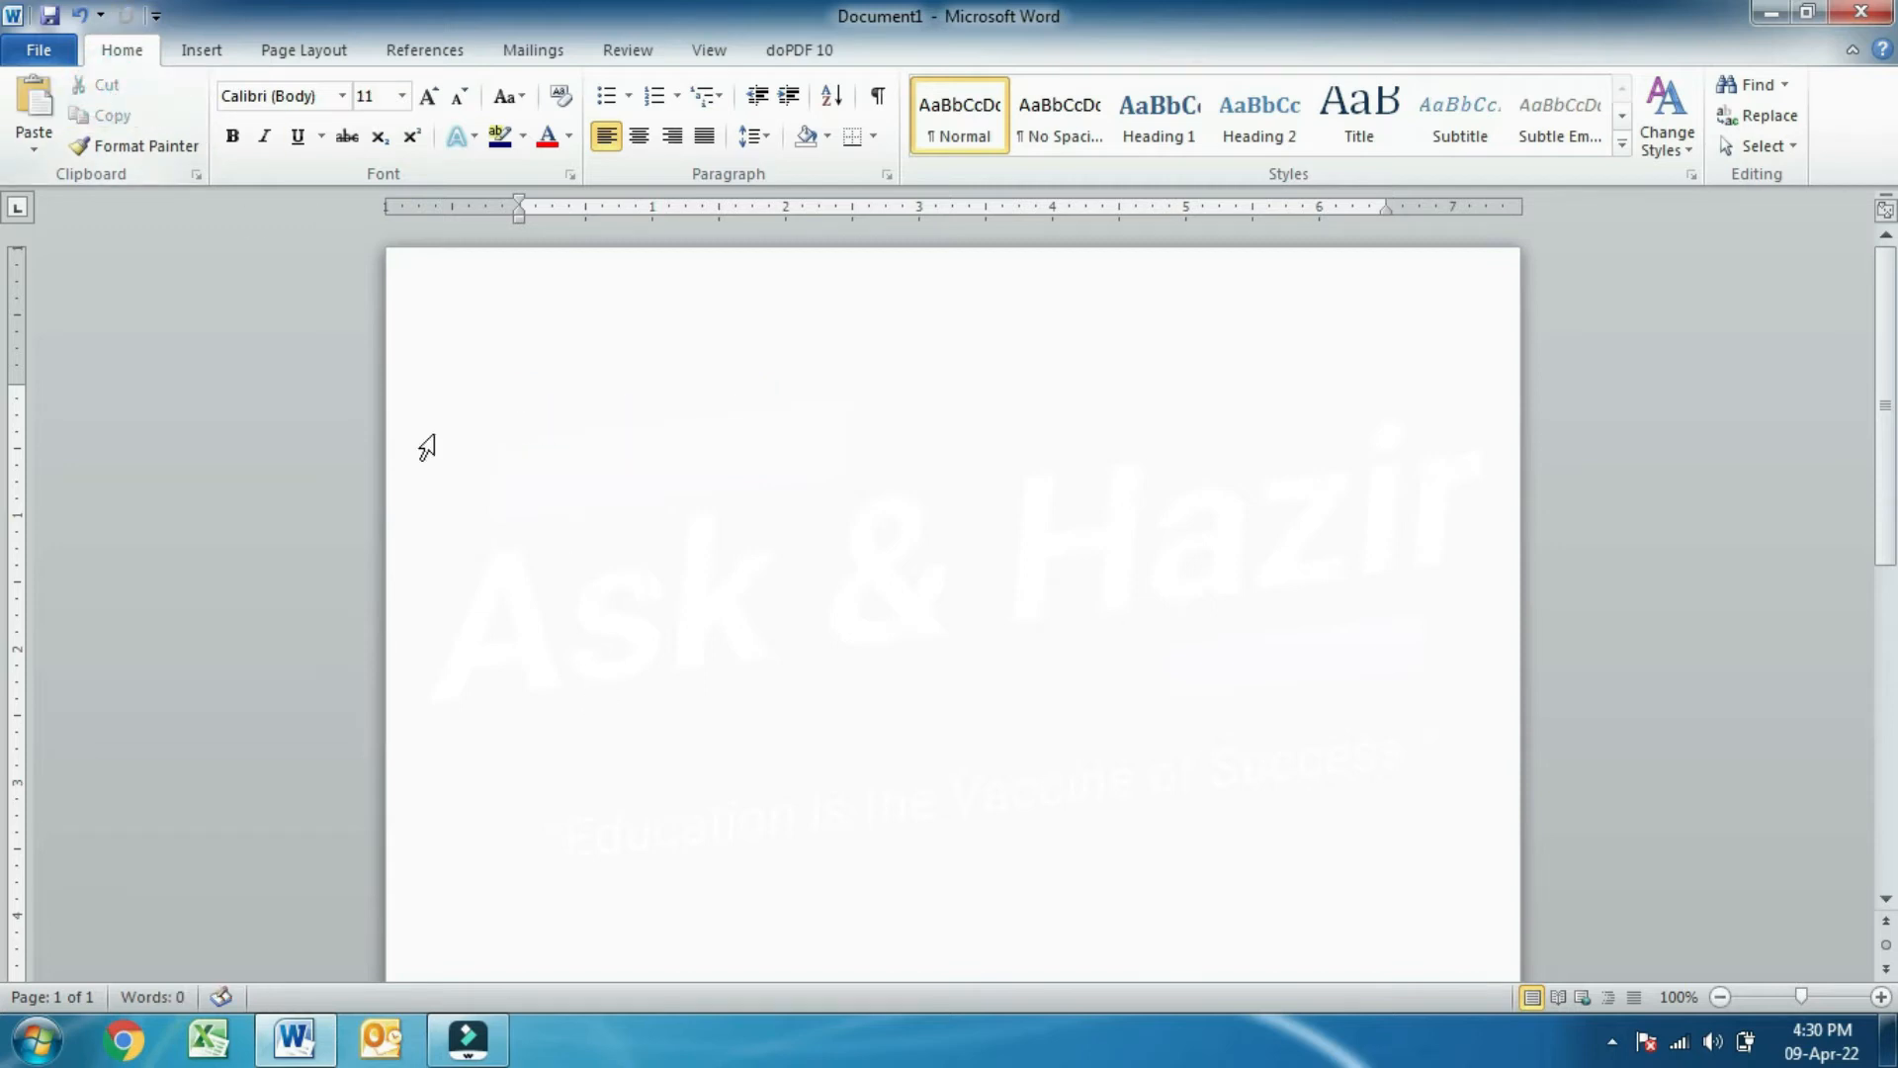
left_click(565, 687)
key("Return")
key("Return")
key("Return")
key("Return")
key("Return")
key("ctrl+v")
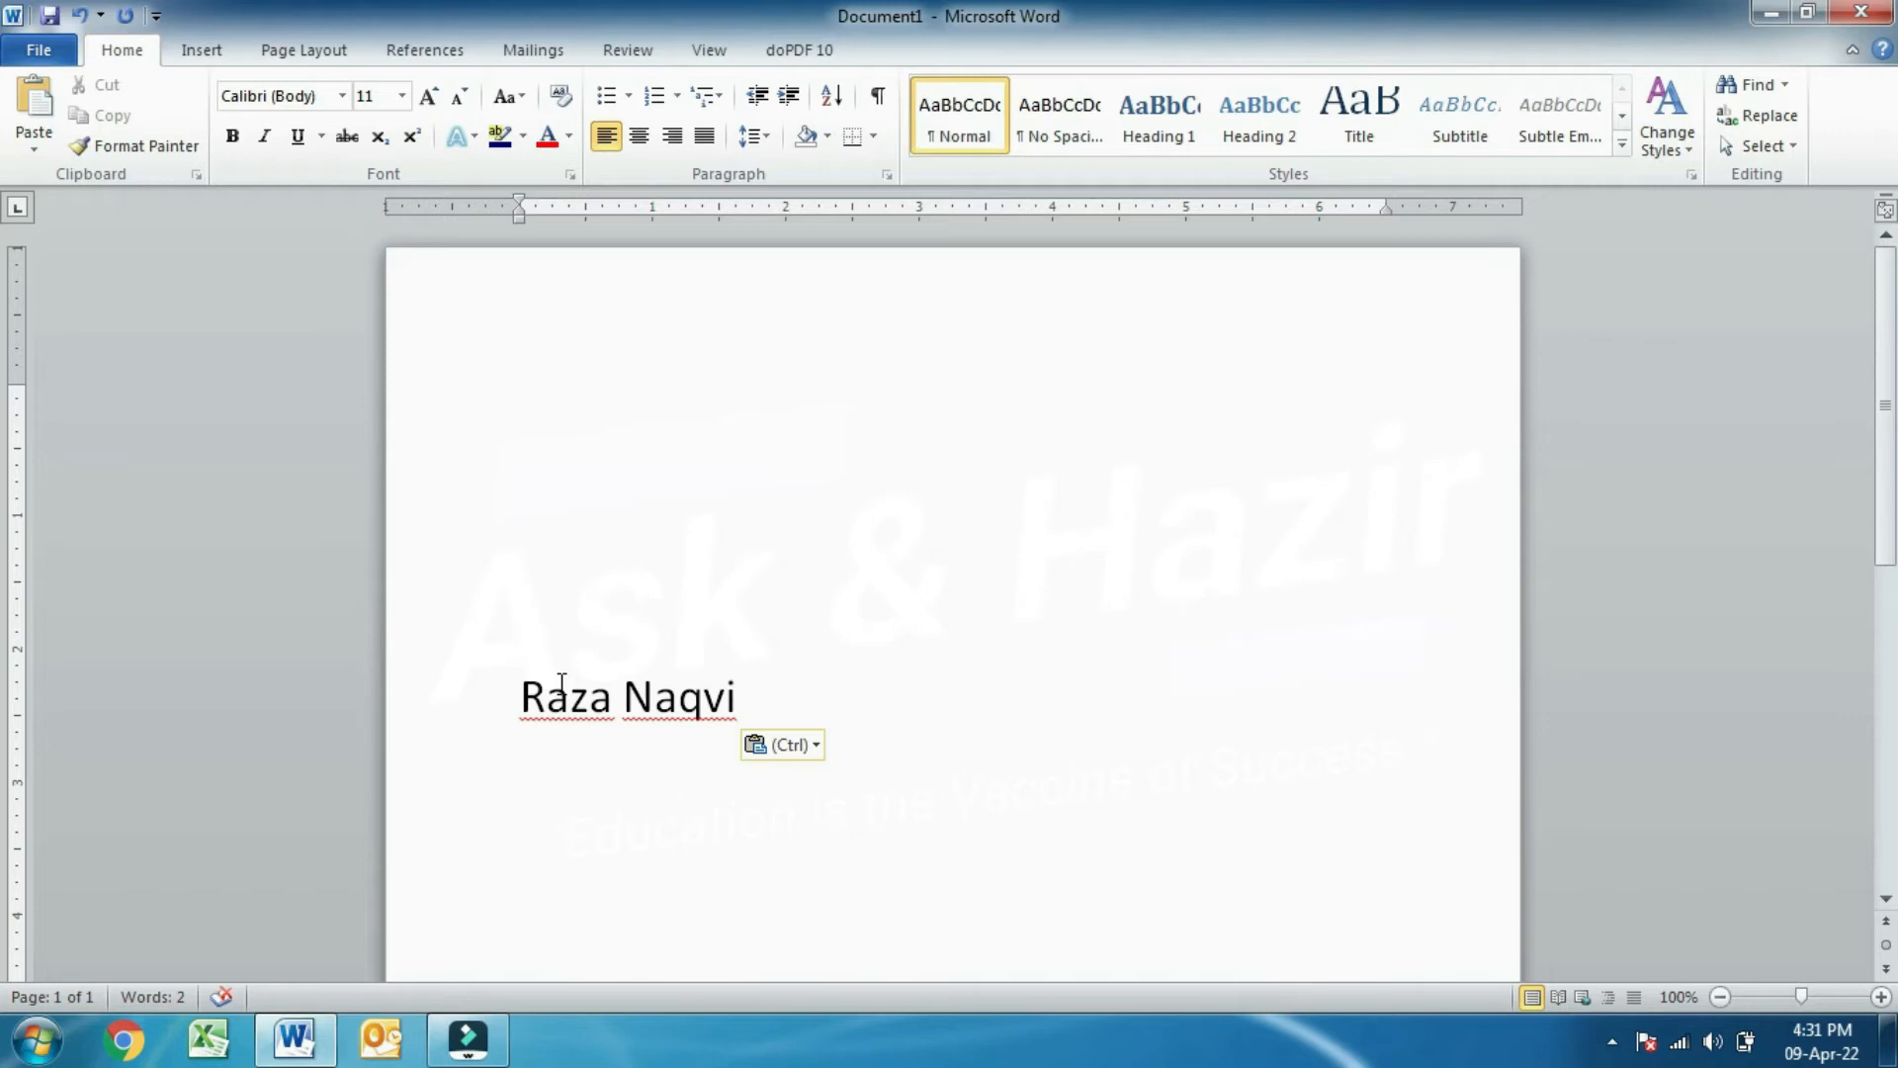
- Copy the pasted name and paste two more copies at the top of the page
left_click_drag(756, 708, 517, 705)
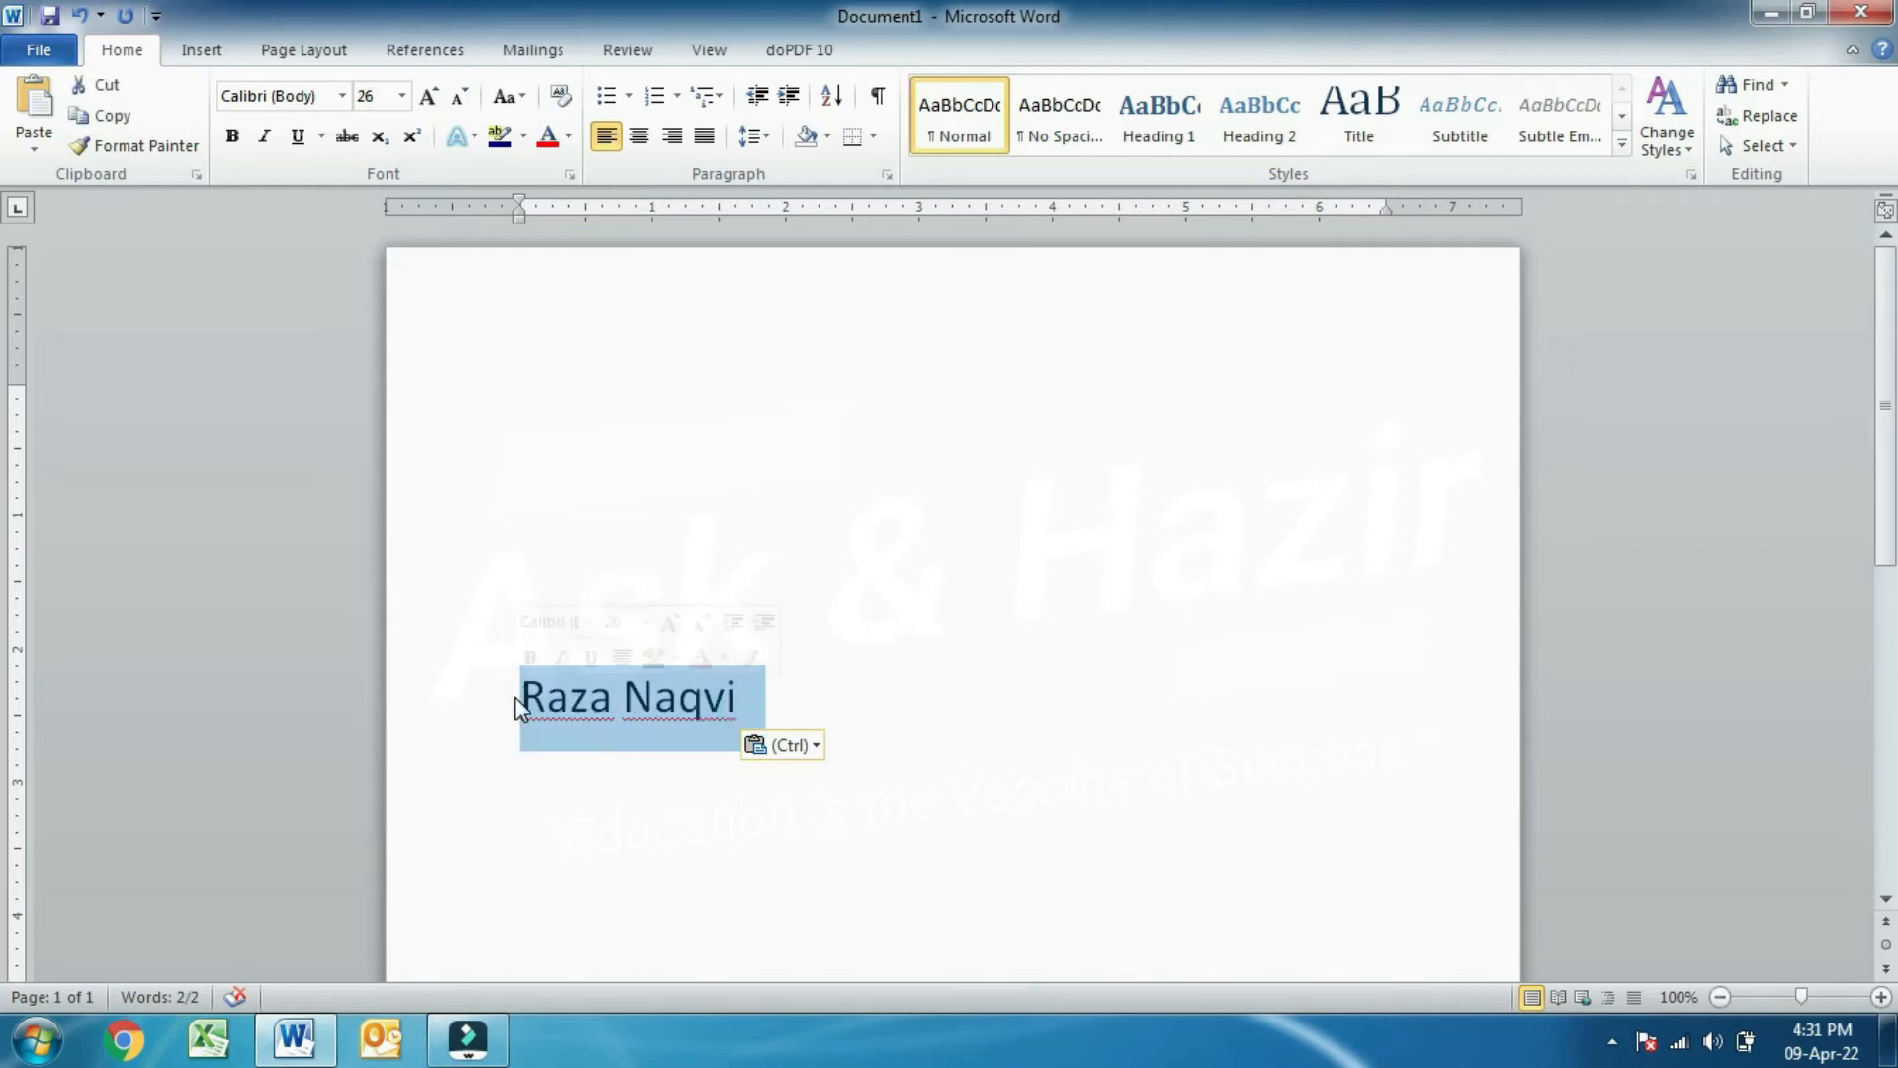
key("ctrl+c")
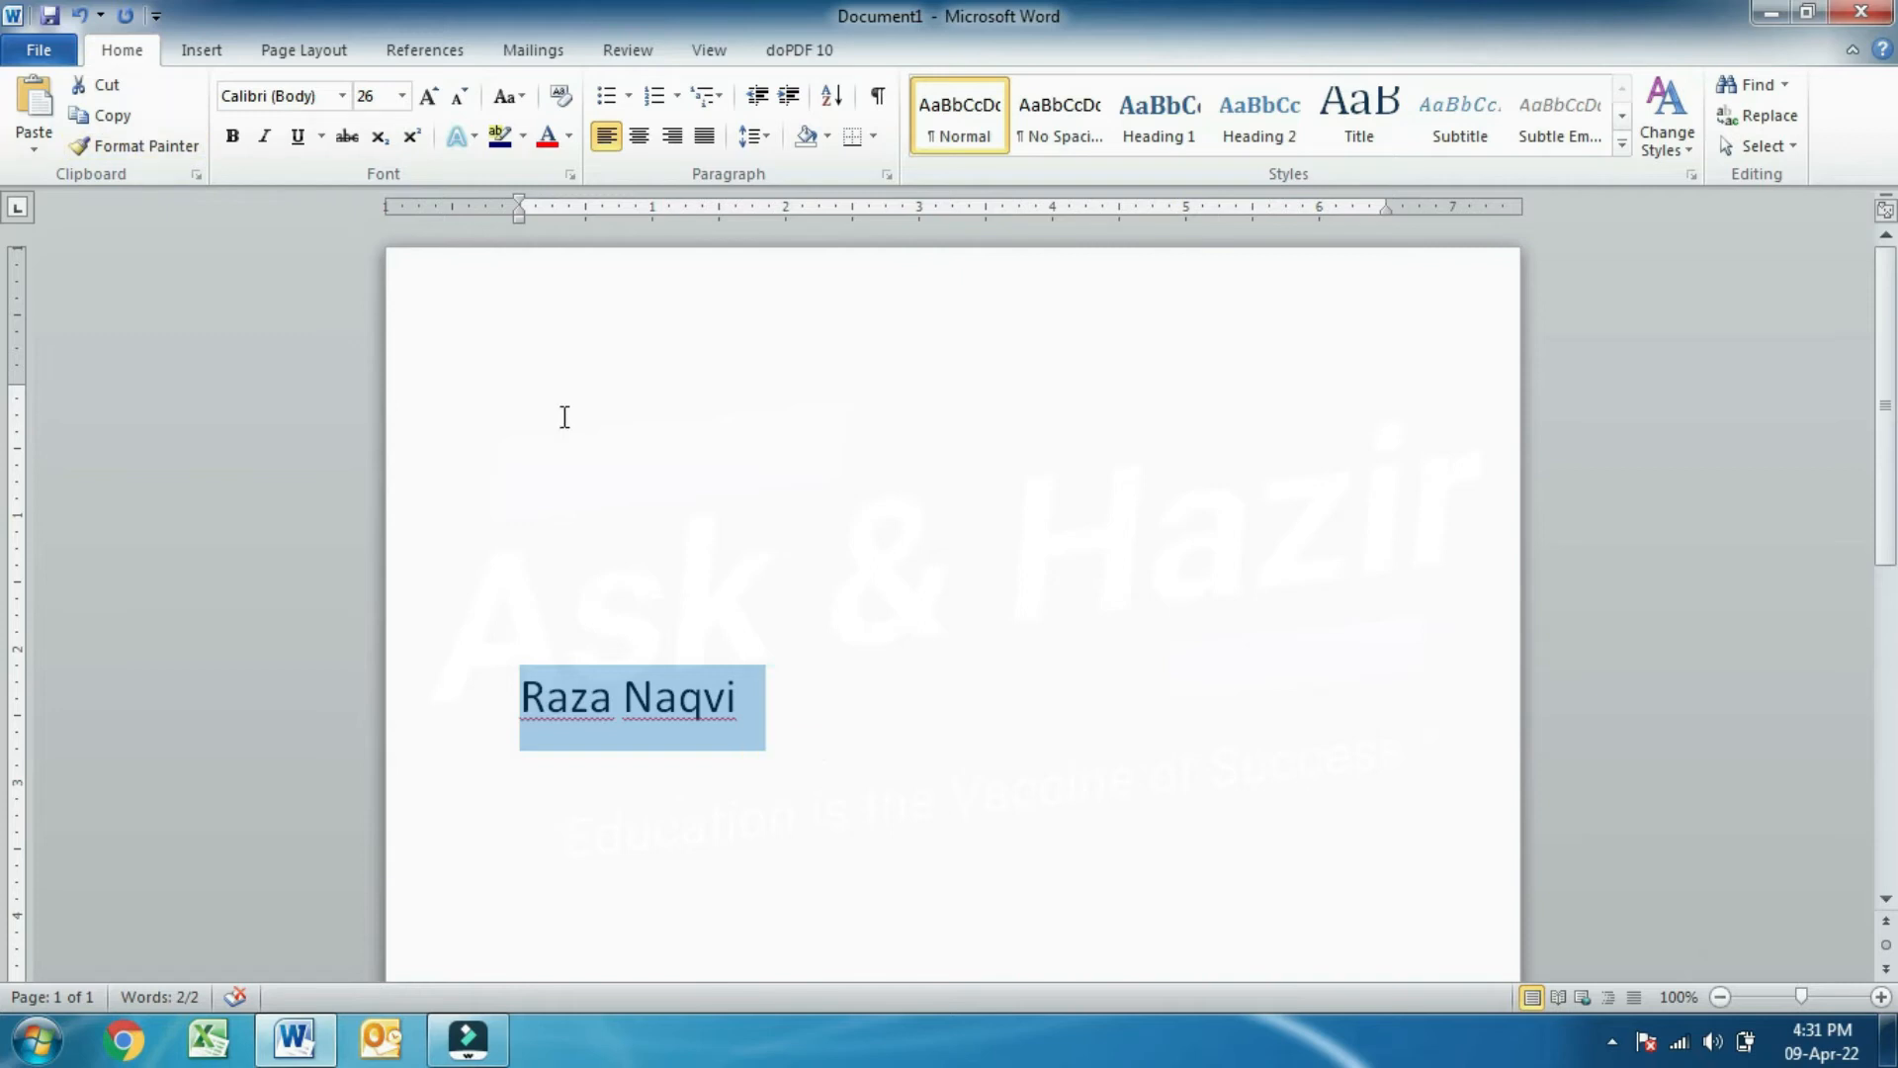
left_click(564, 416)
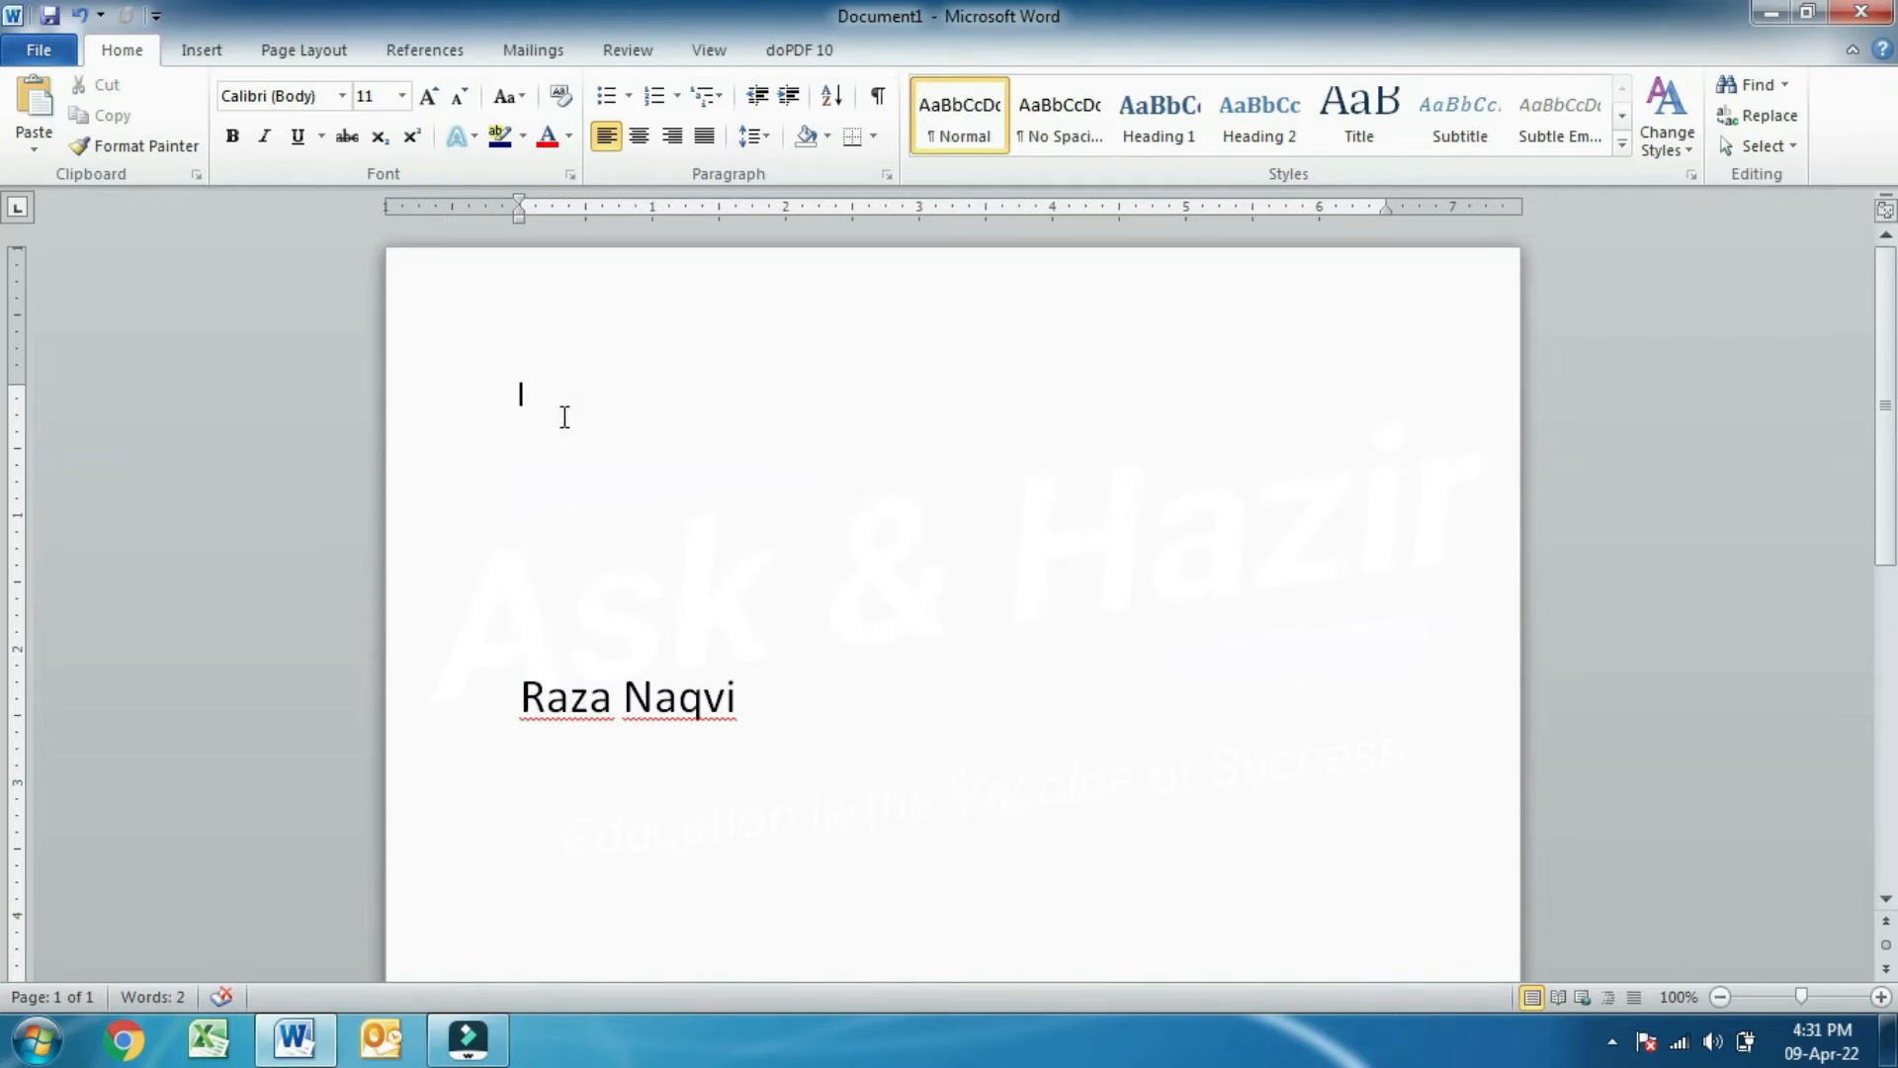
key("ctrl+v")
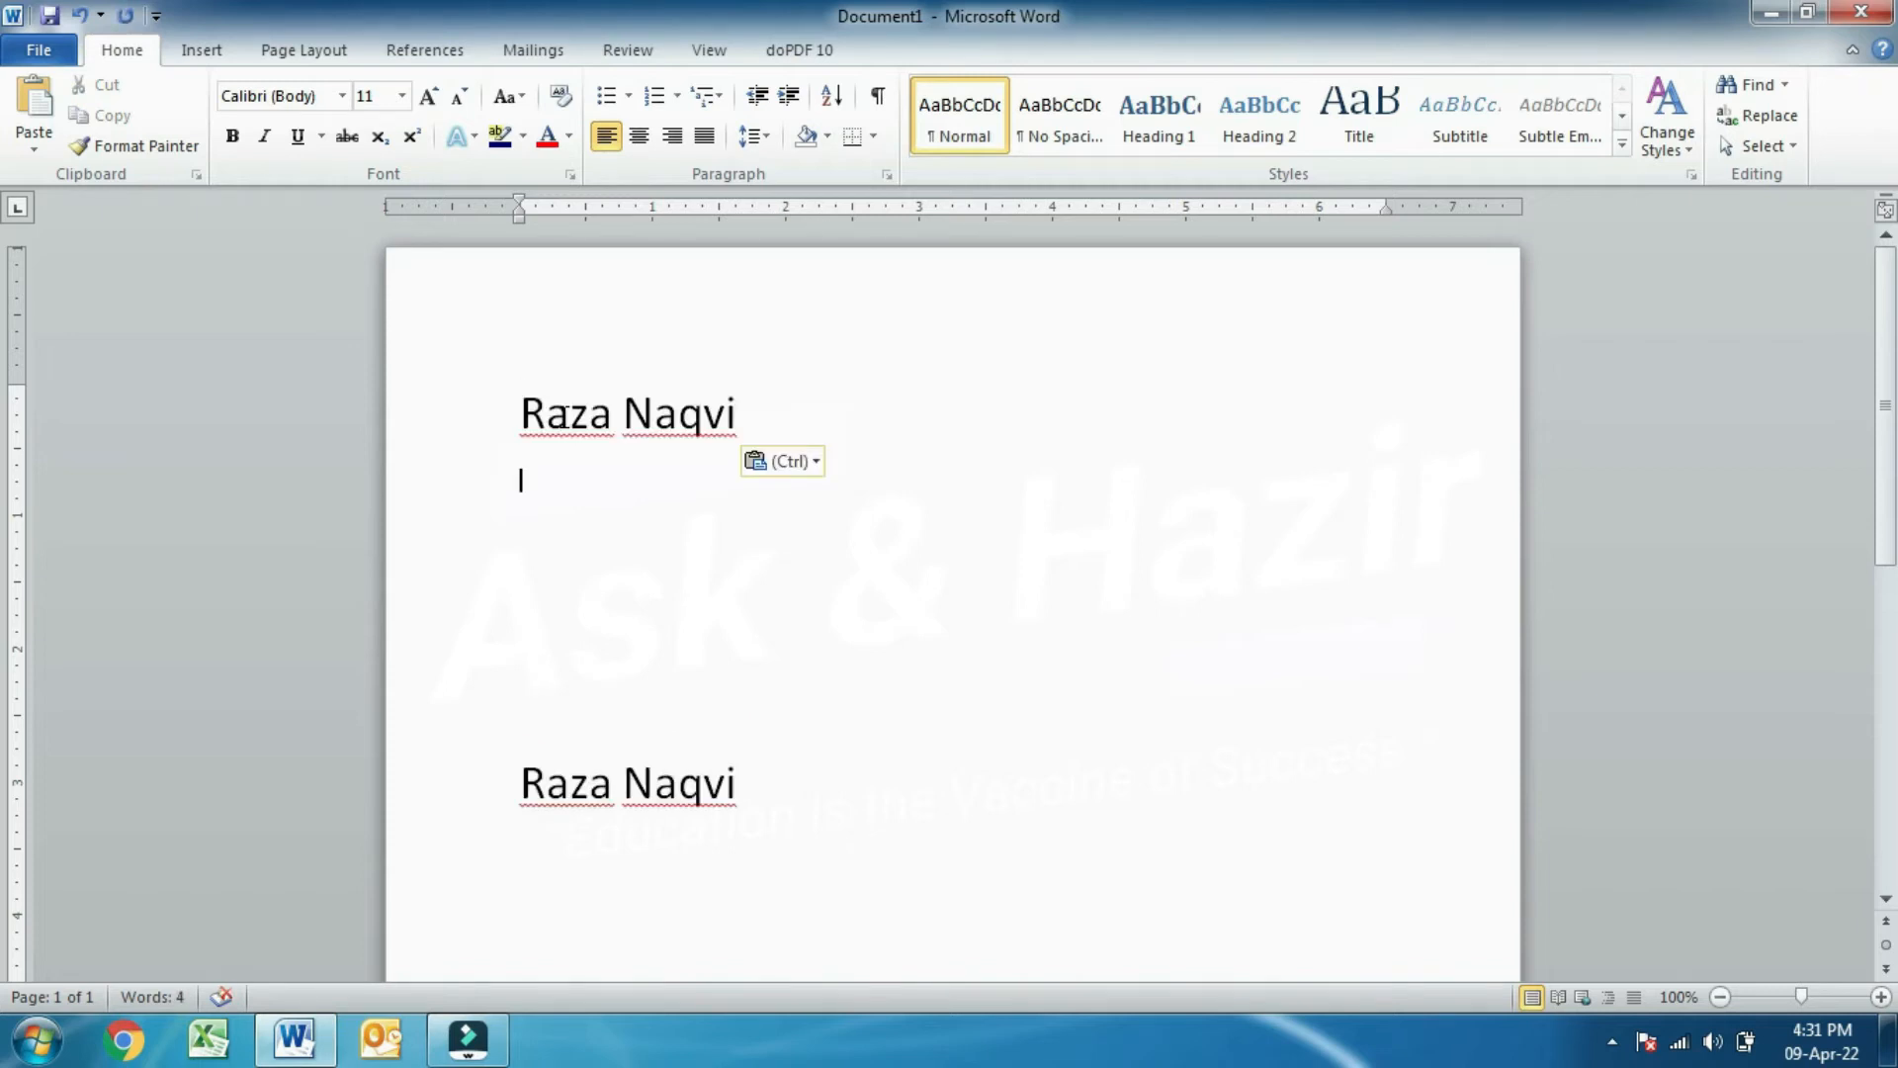
key("ctrl+v")
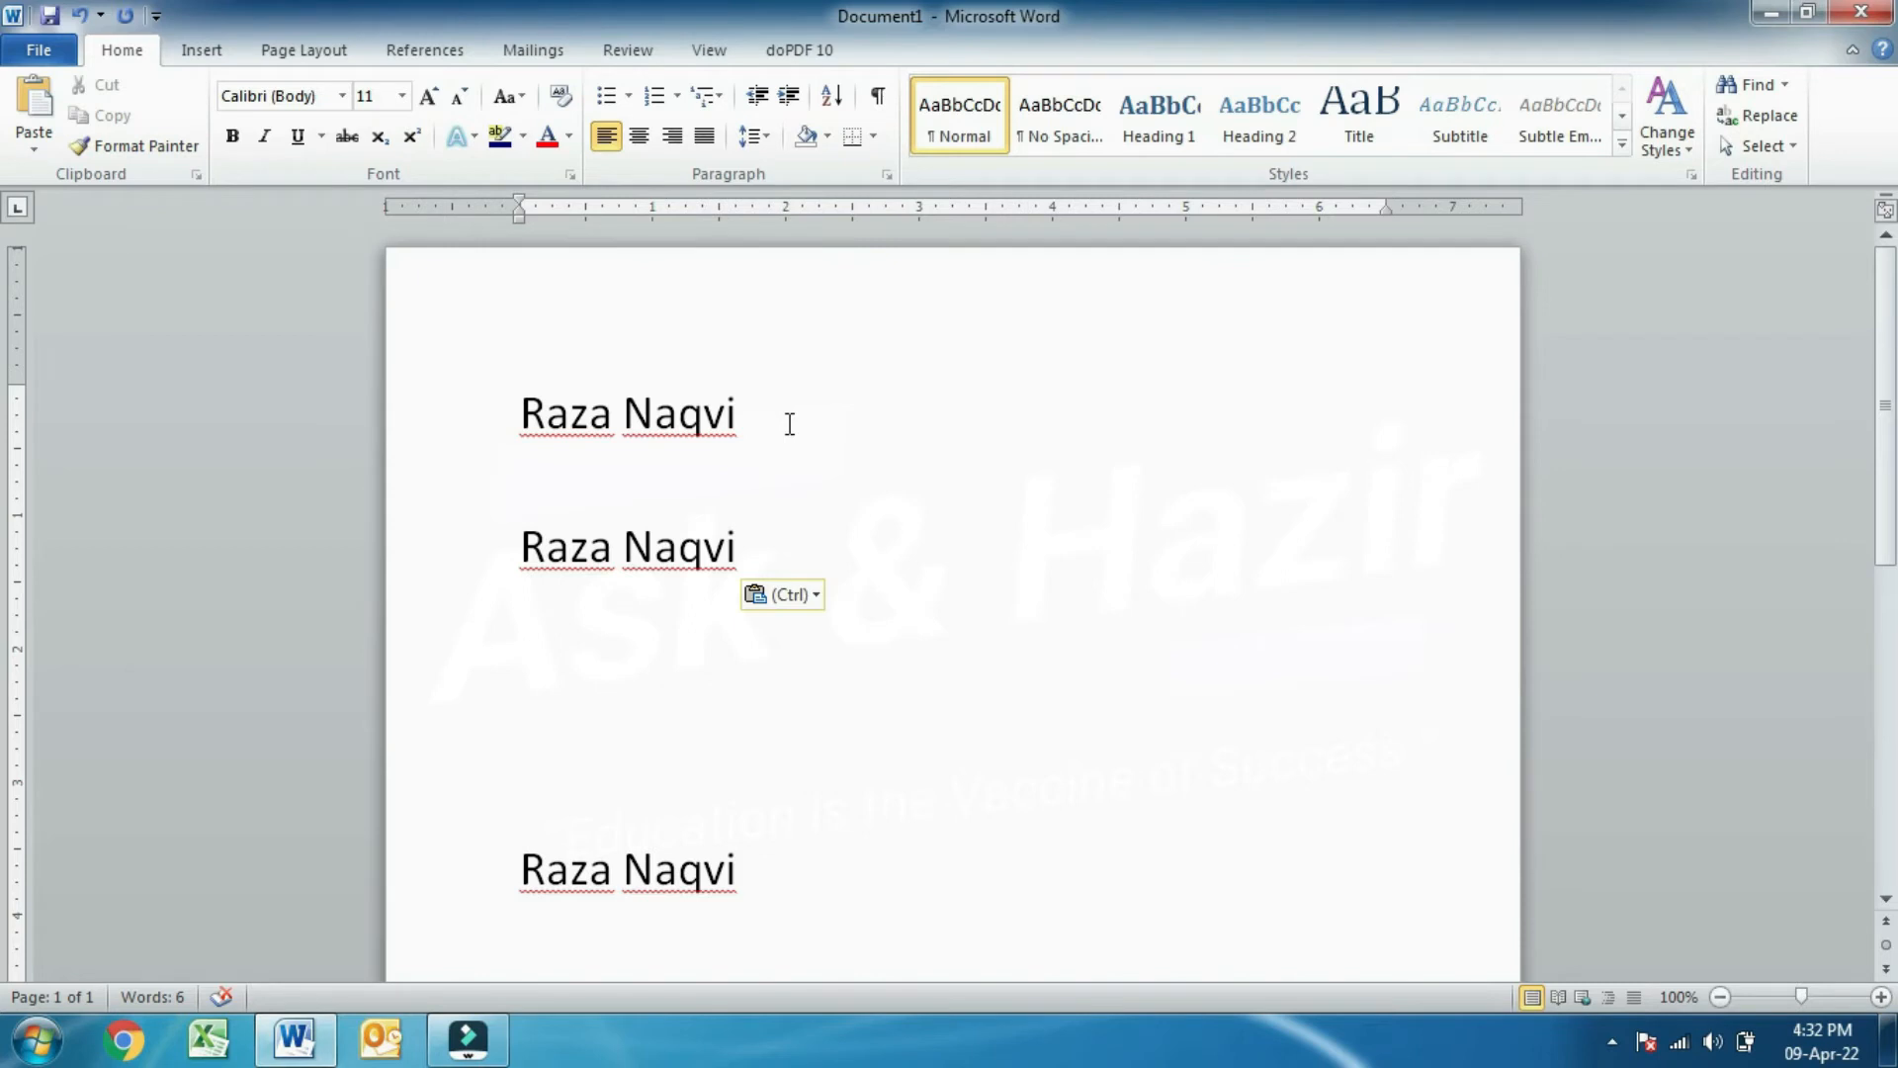
- Make the first name line bold and grow it to 48 pt
left_click_drag(790, 424, 475, 413)
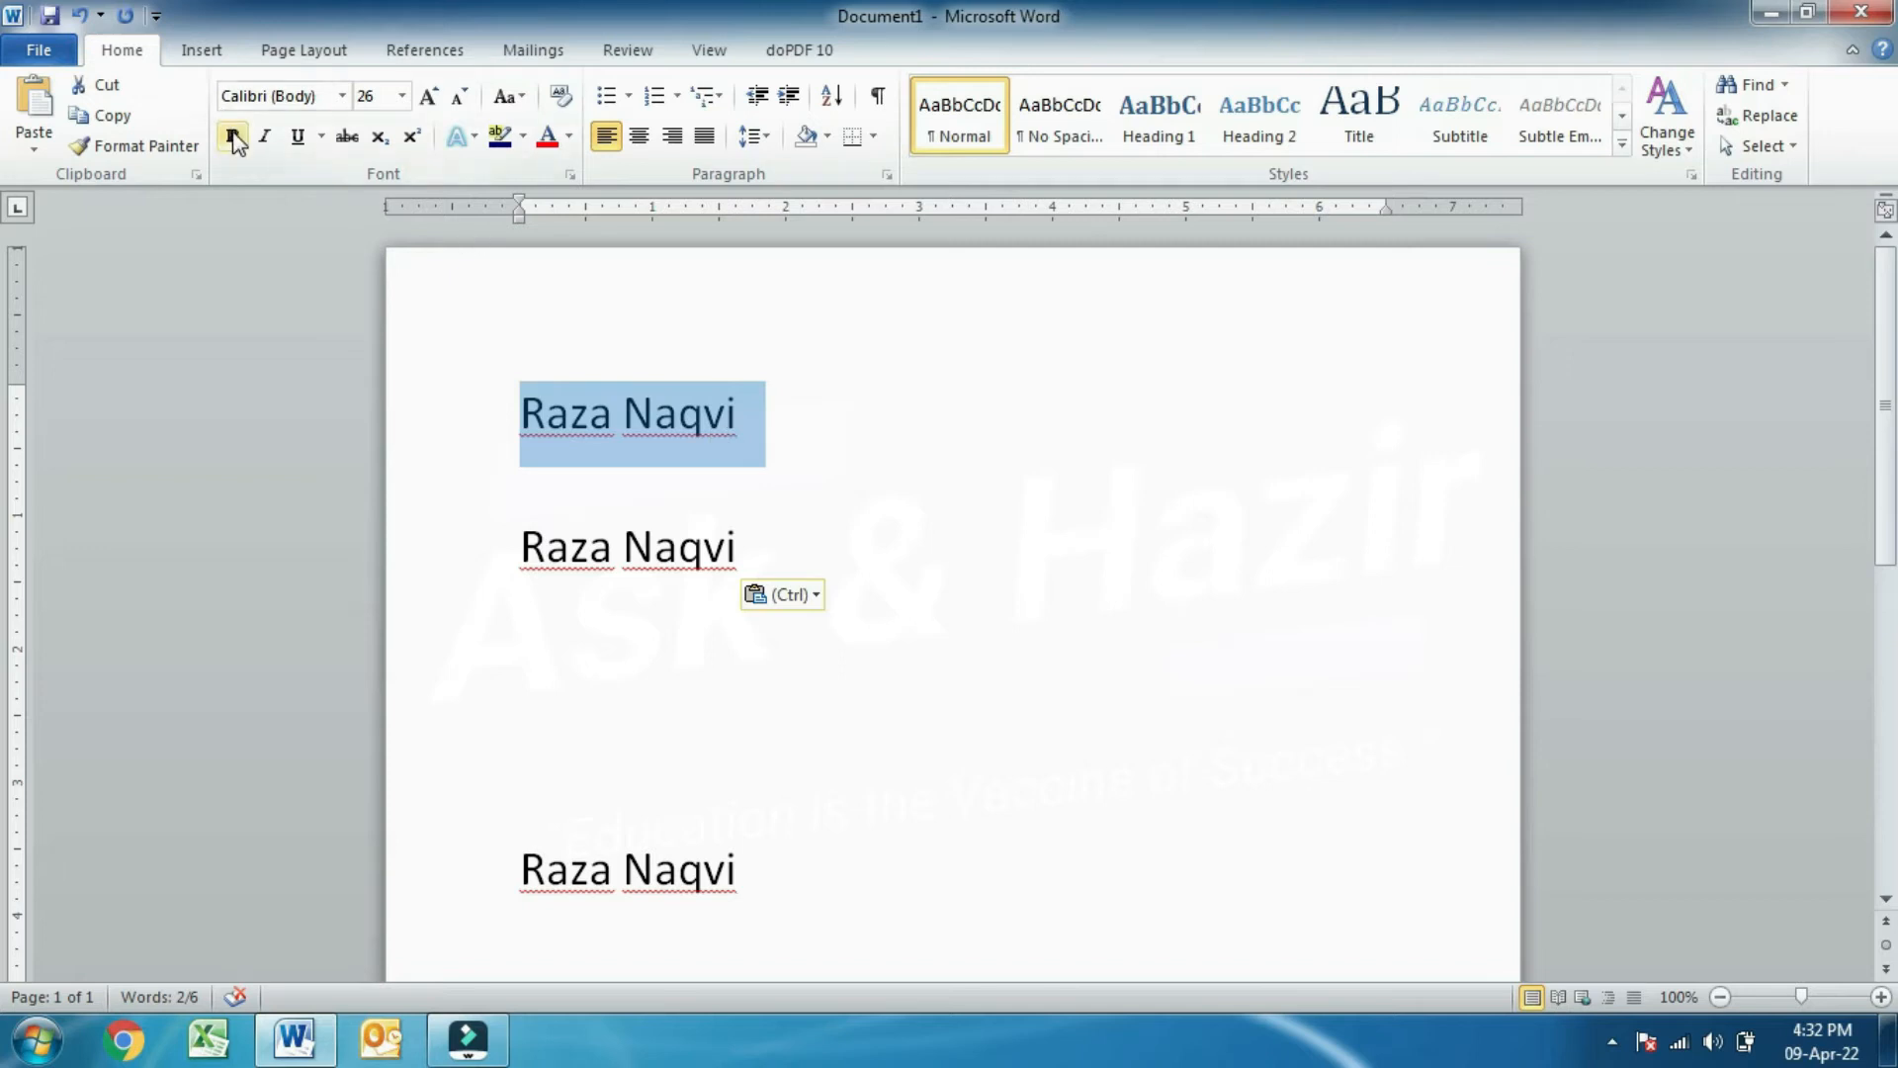
left_click(233, 137)
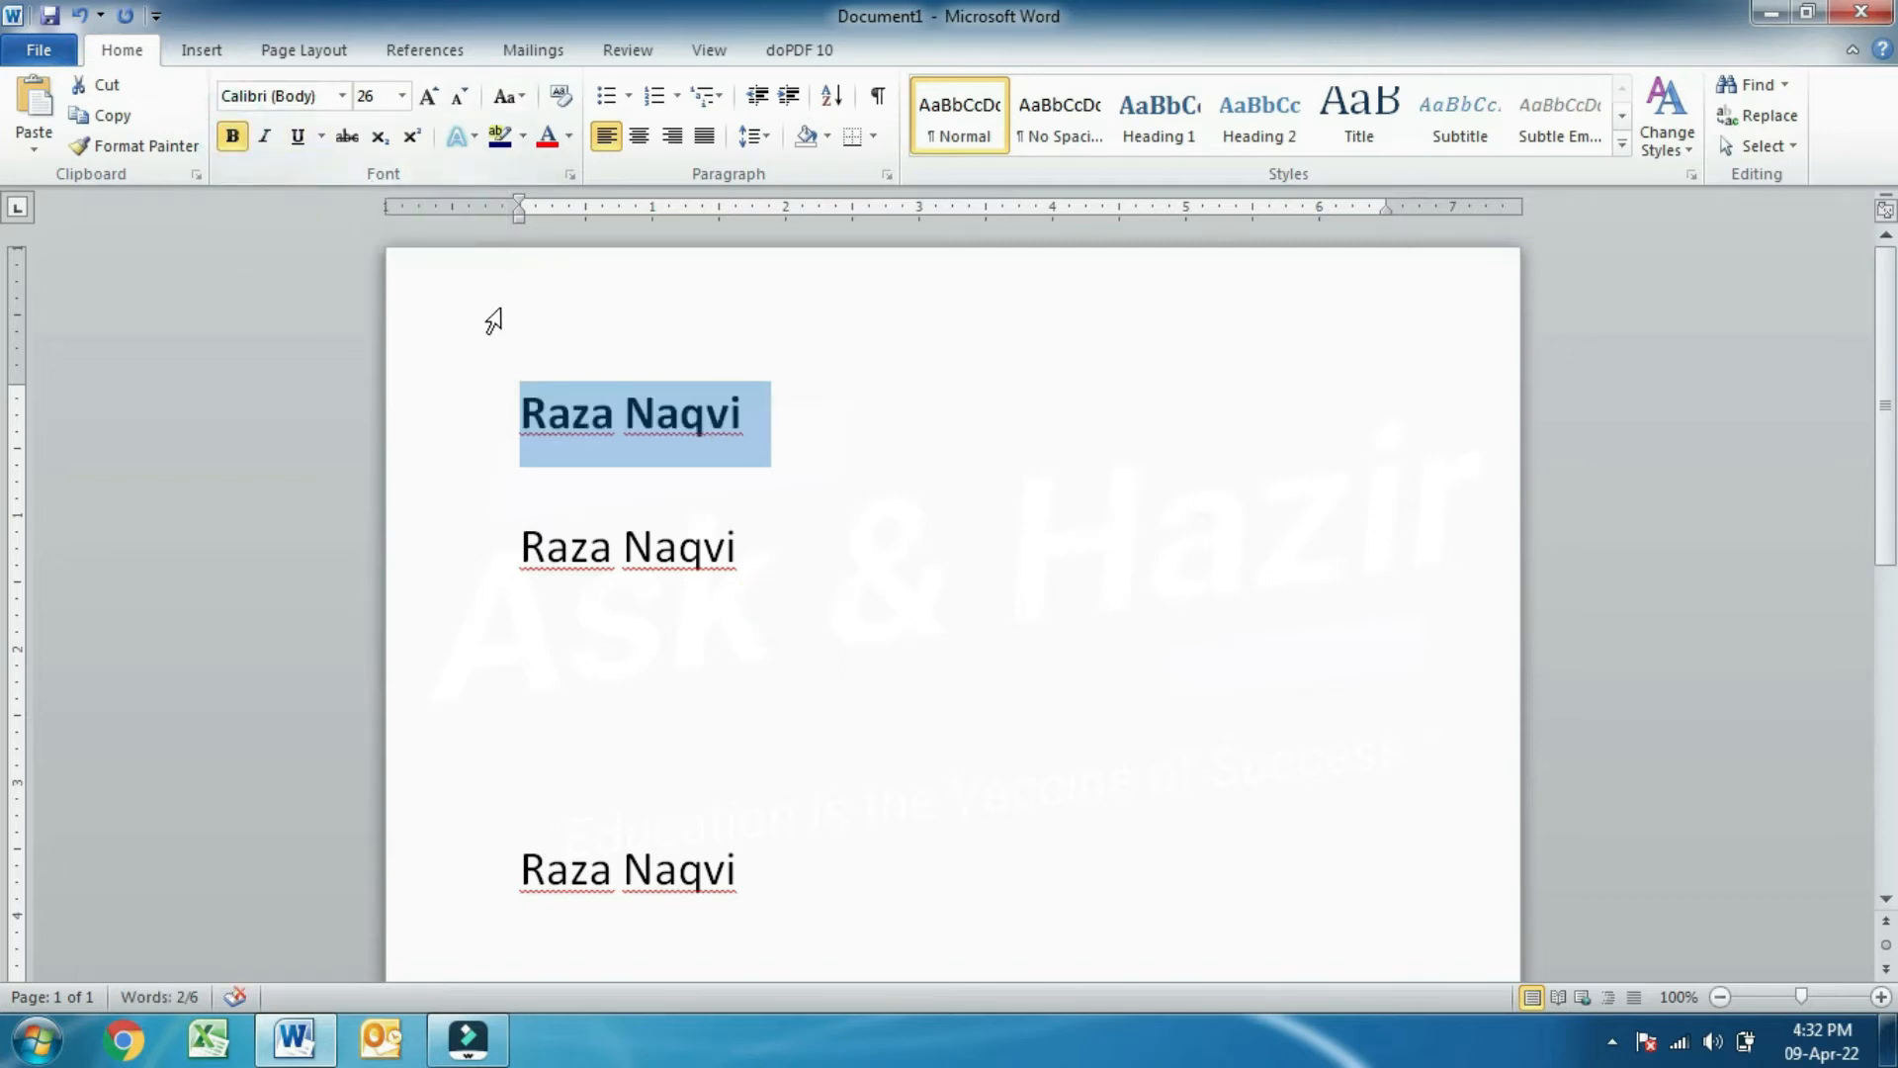
left_click(870, 453)
left_click_drag(767, 428, 545, 416)
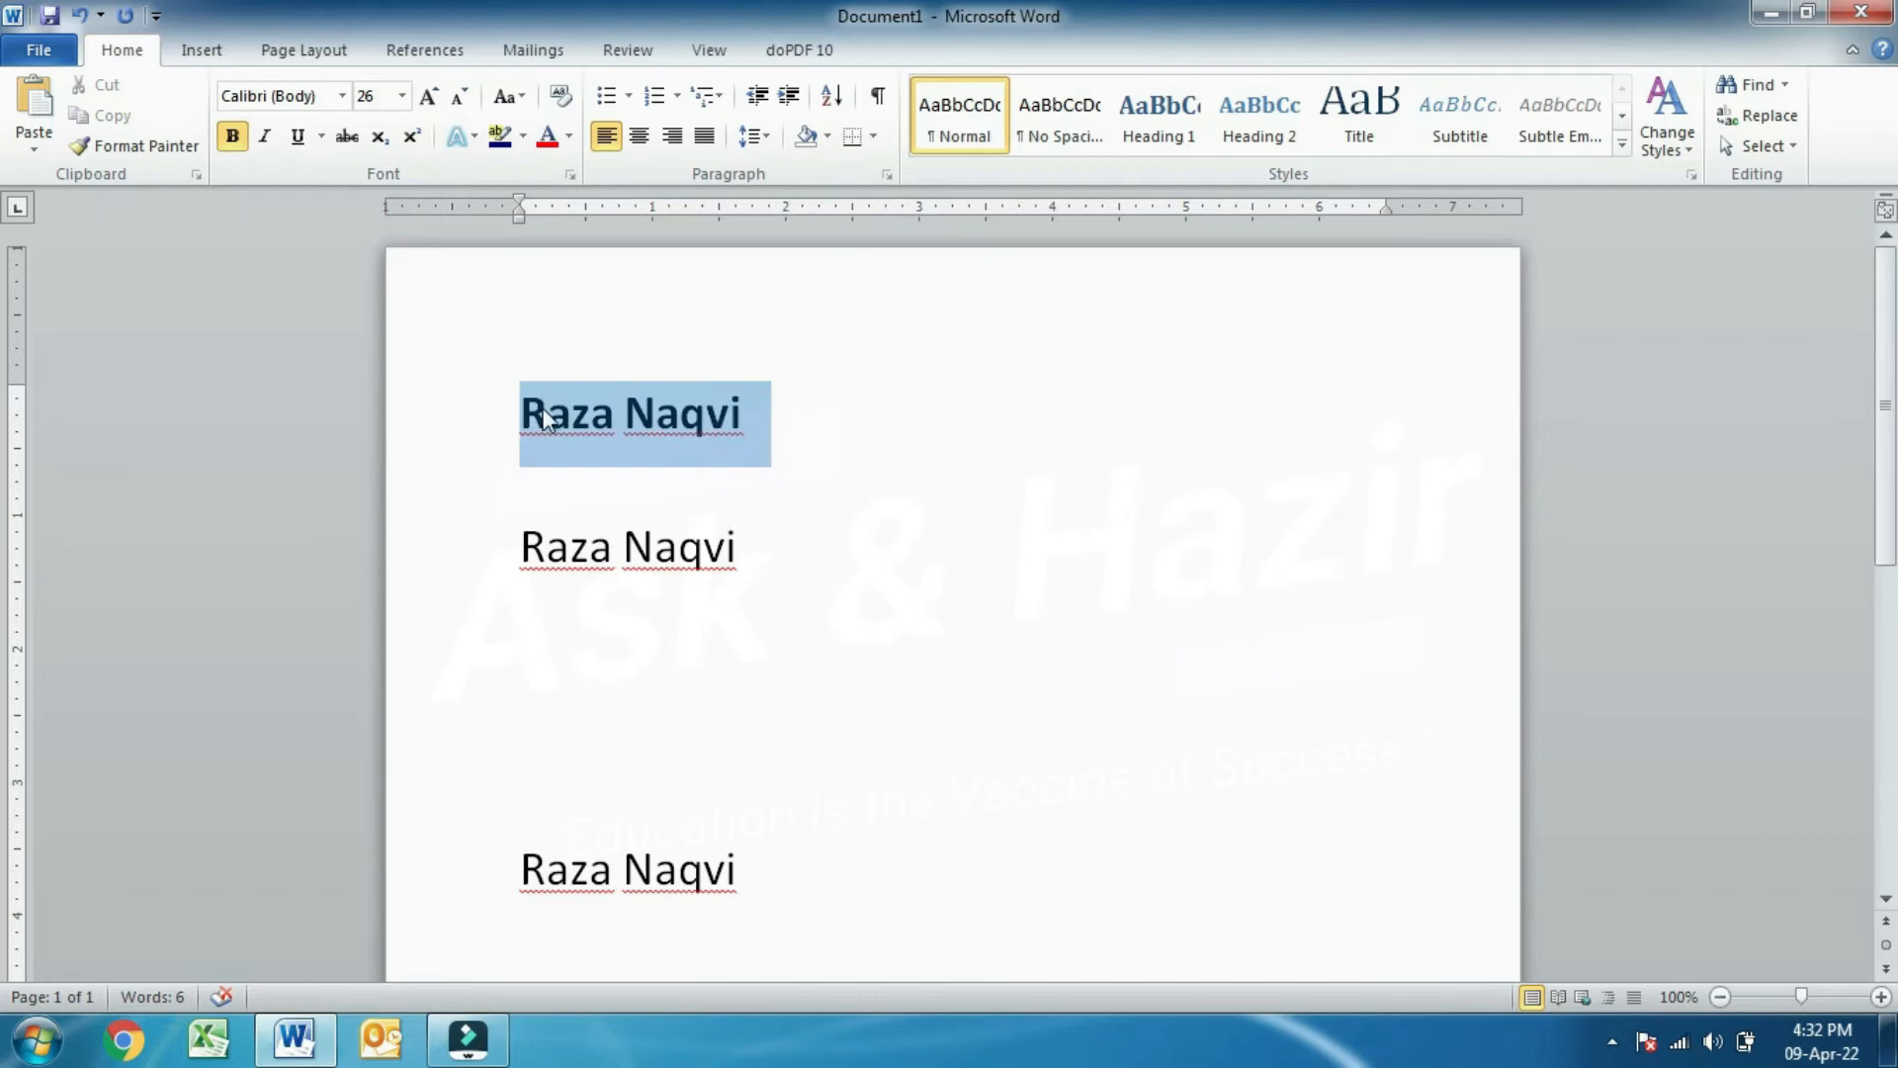
left_click(439, 99)
left_click(440, 99)
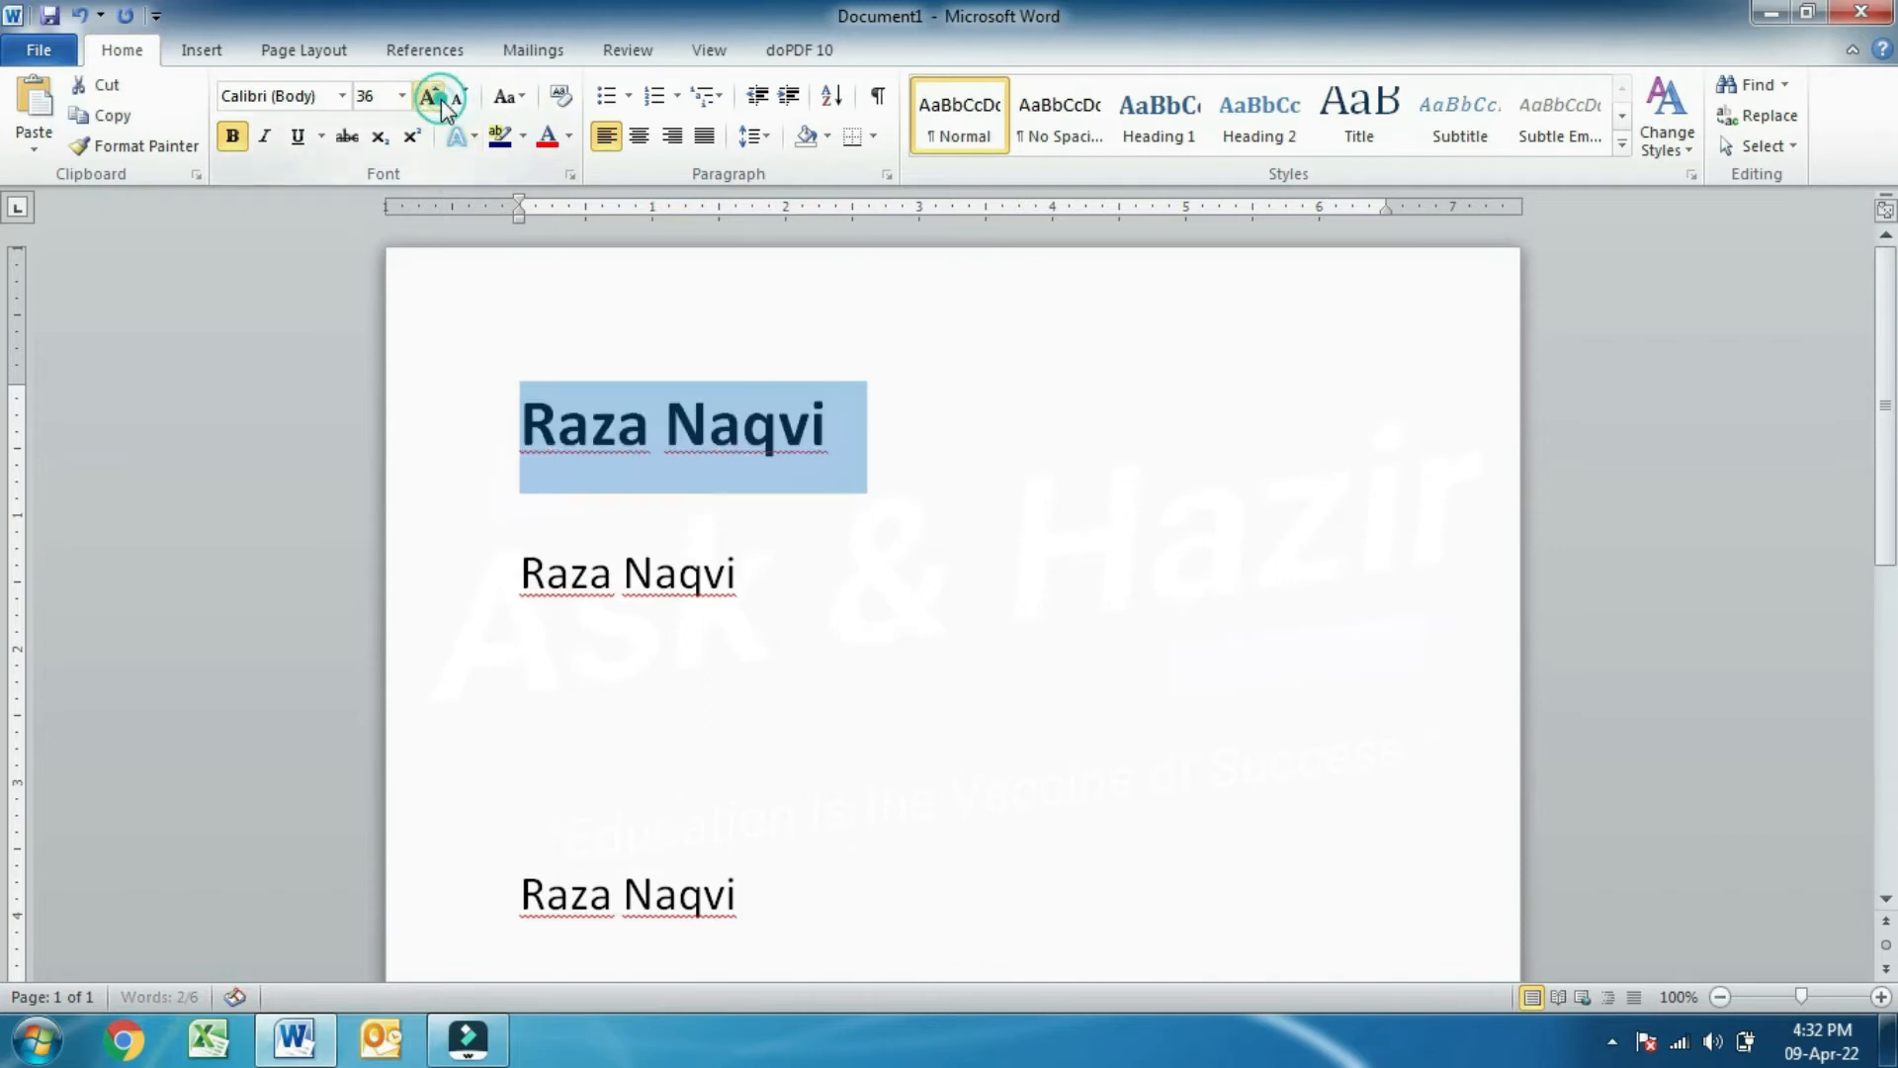
left_click(440, 99)
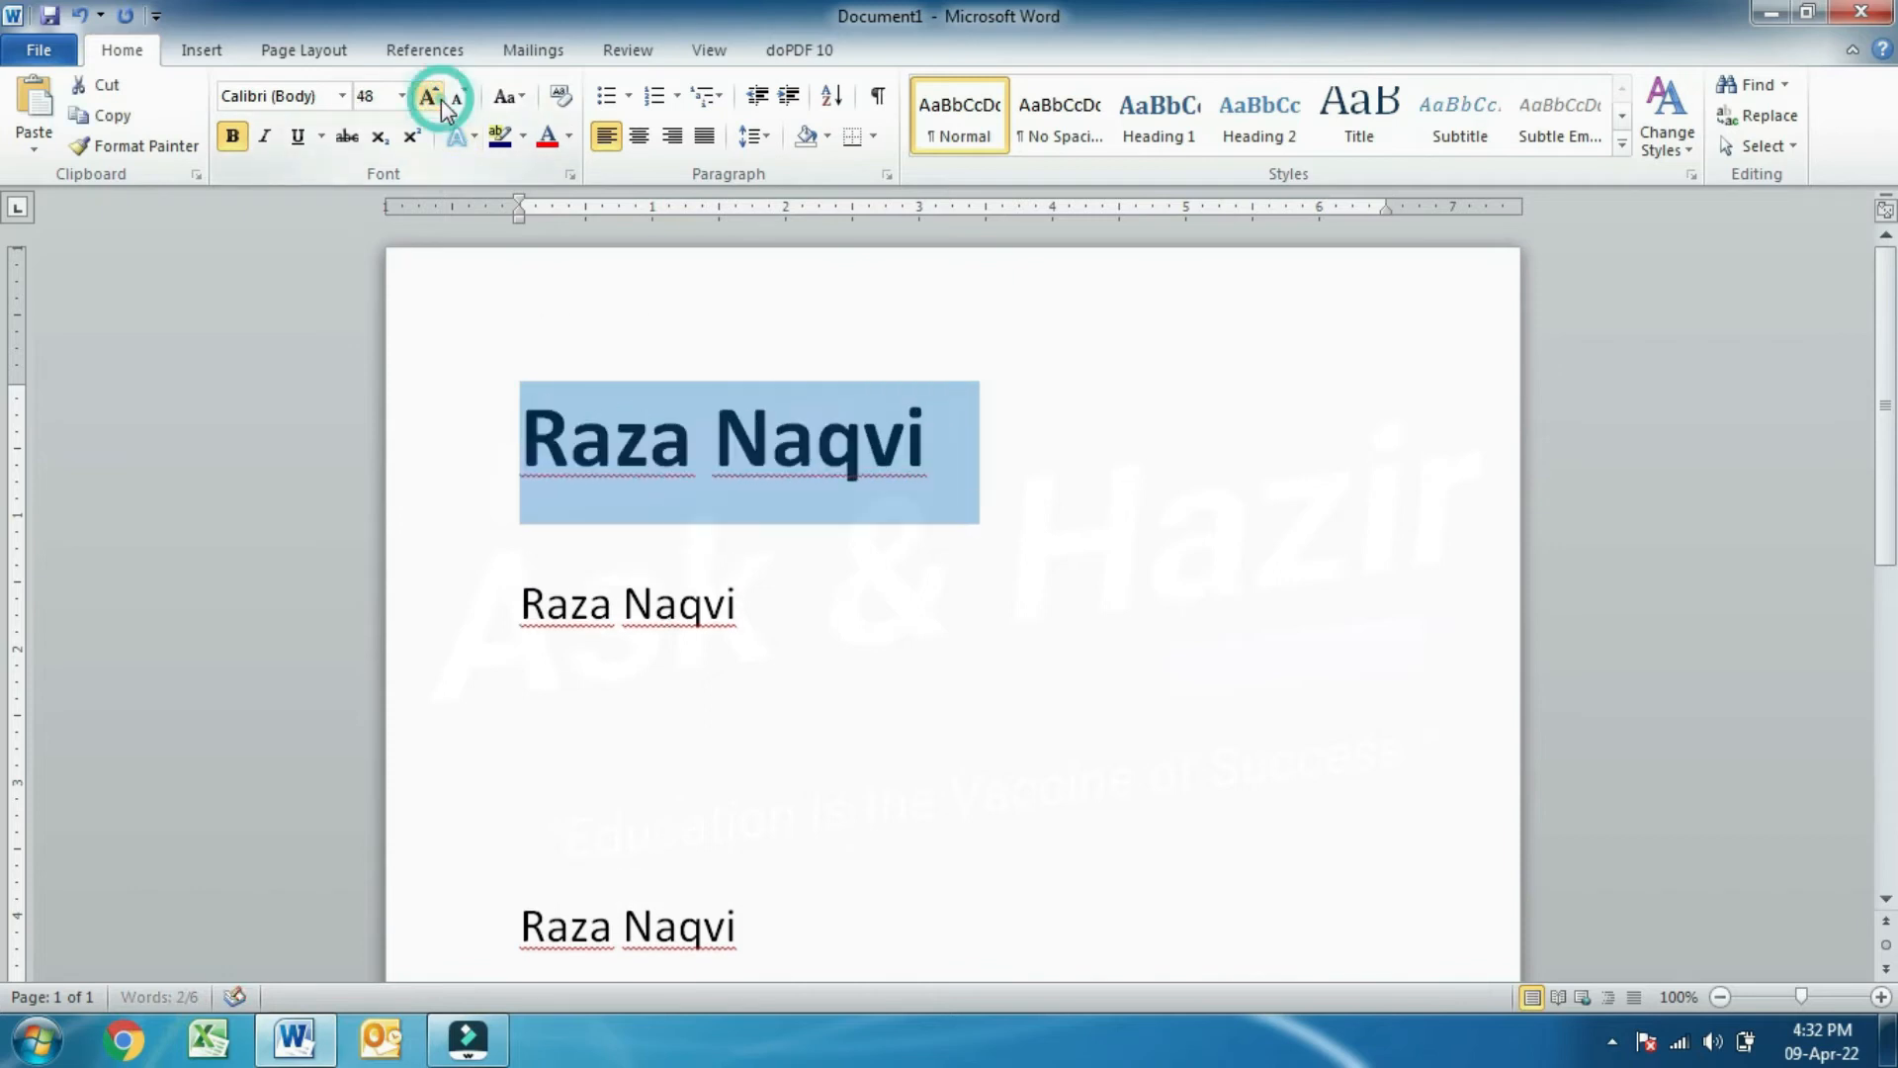
- Italicize and underline the first line, trying 12 pt before restoring 48 pt
left_click(265, 138)
left_click(297, 136)
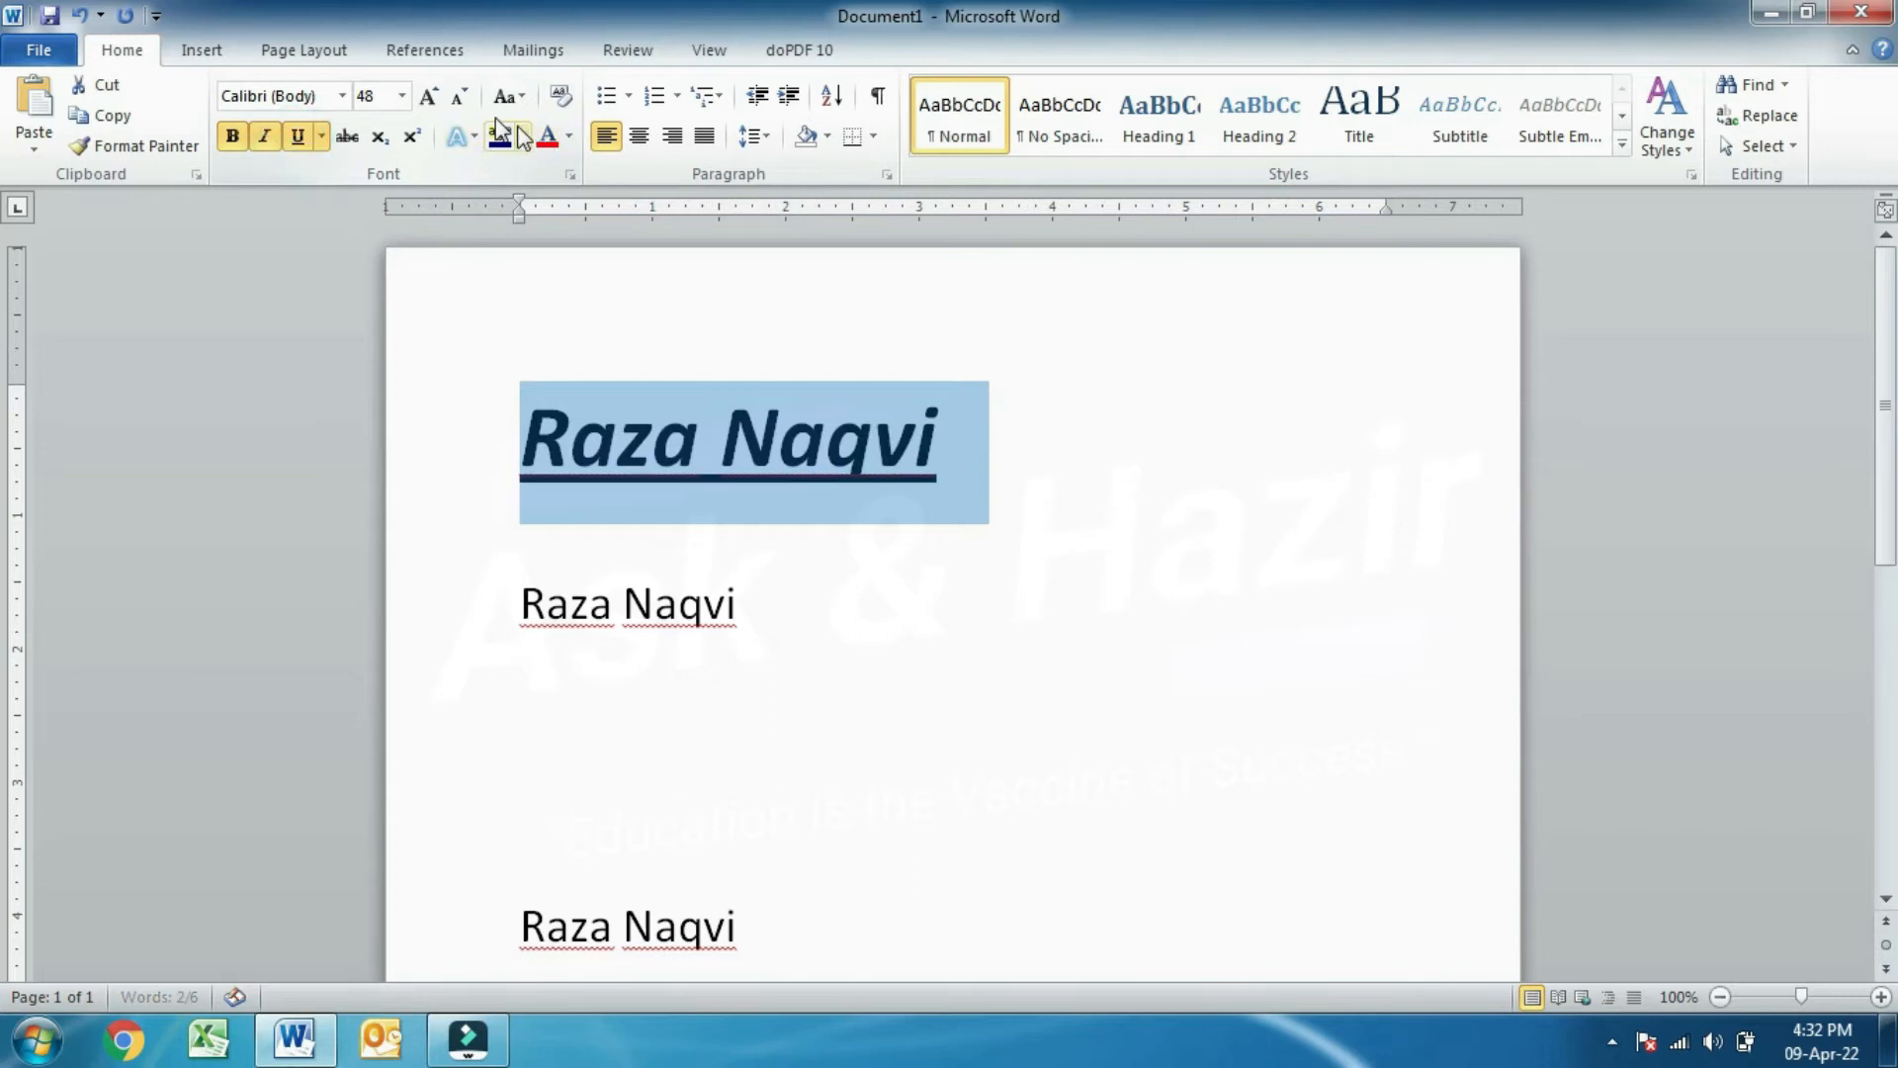
left_click(402, 96)
left_click(385, 221)
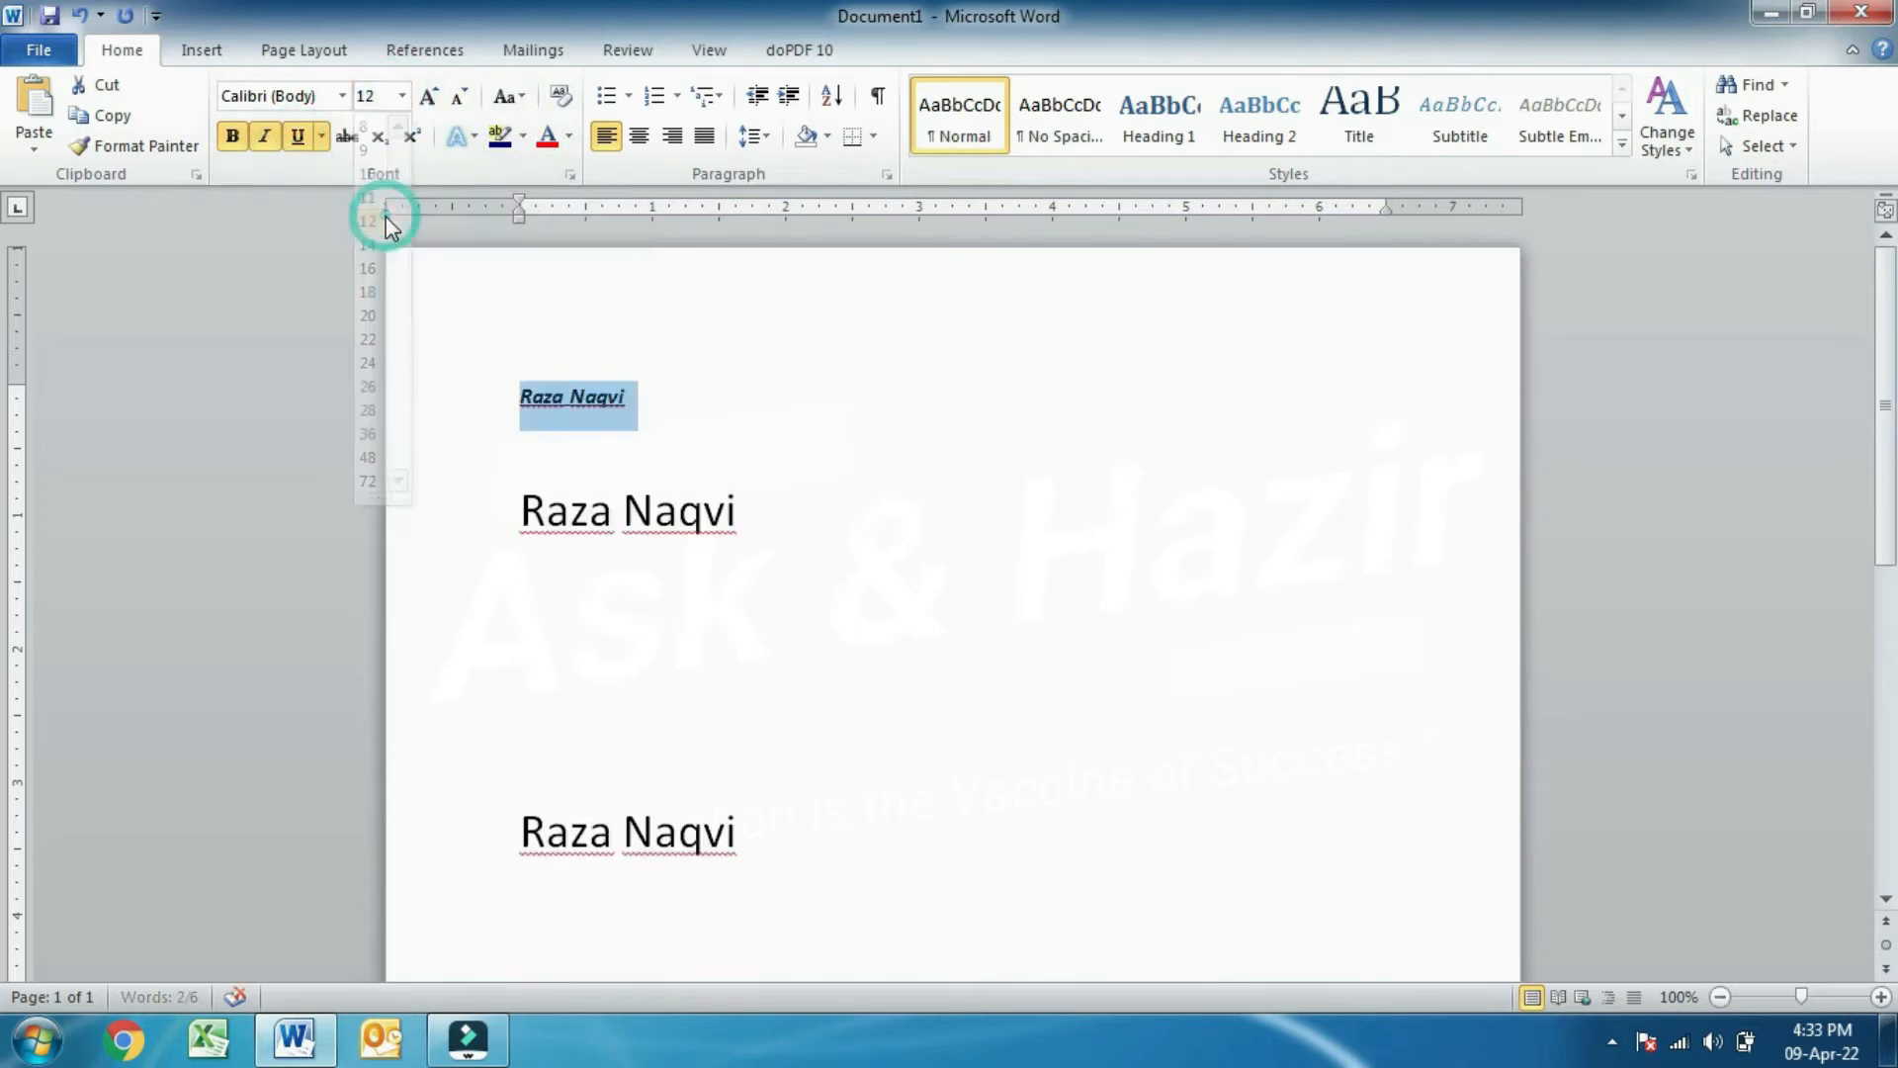
left_click(401, 96)
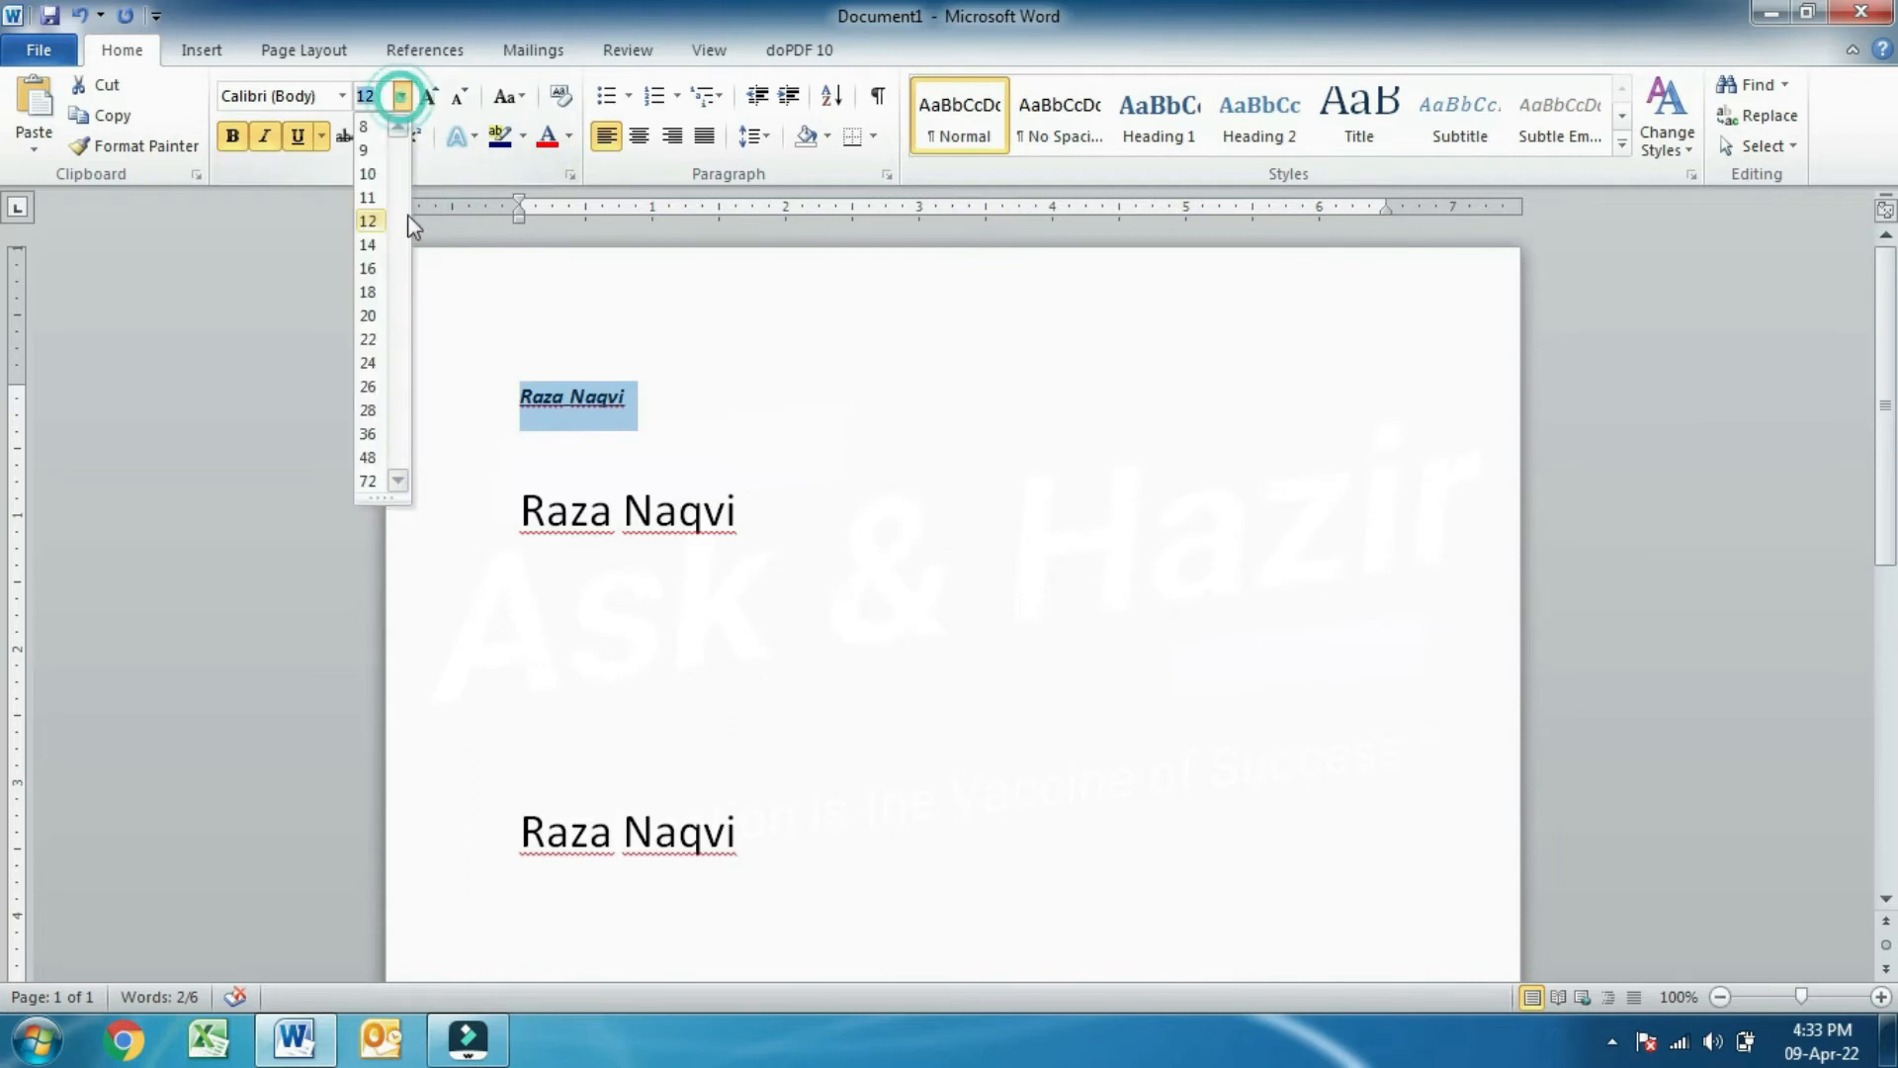
left_click(368, 456)
left_click(880, 440)
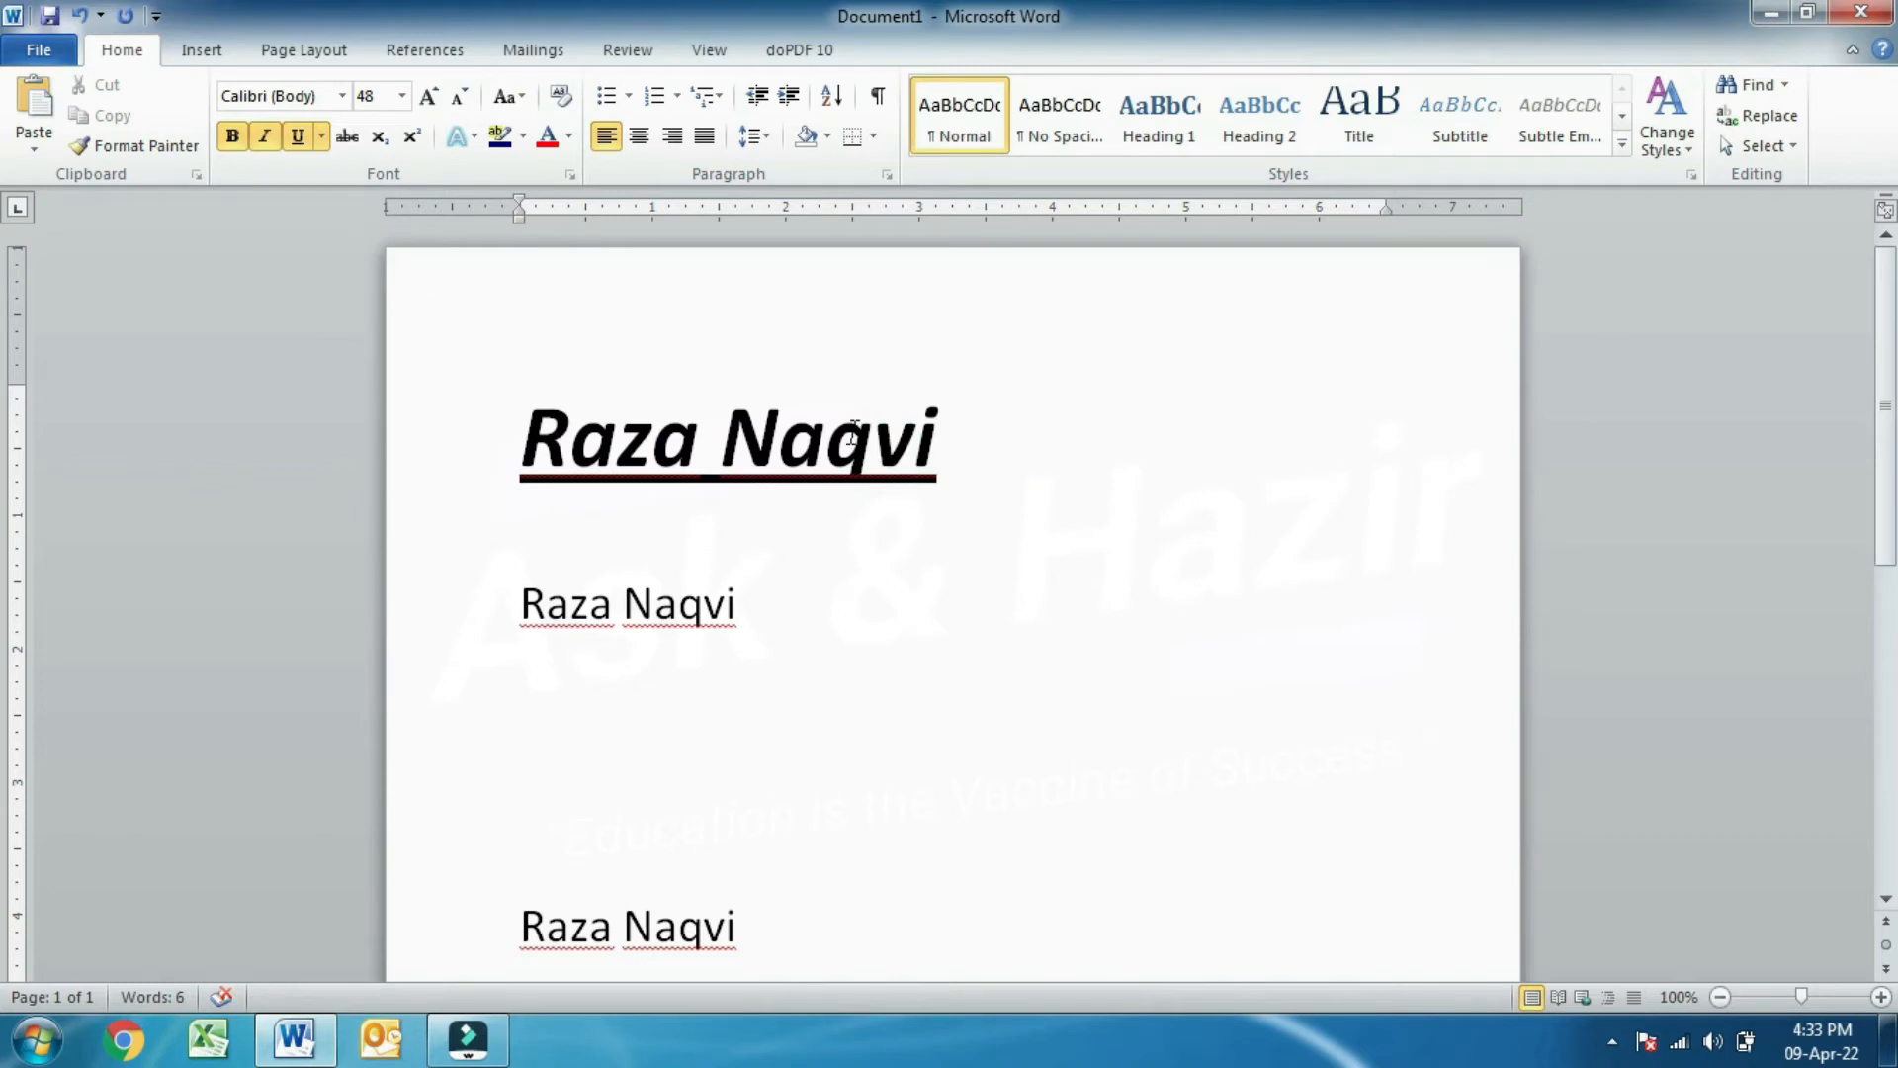
left_click(753, 625)
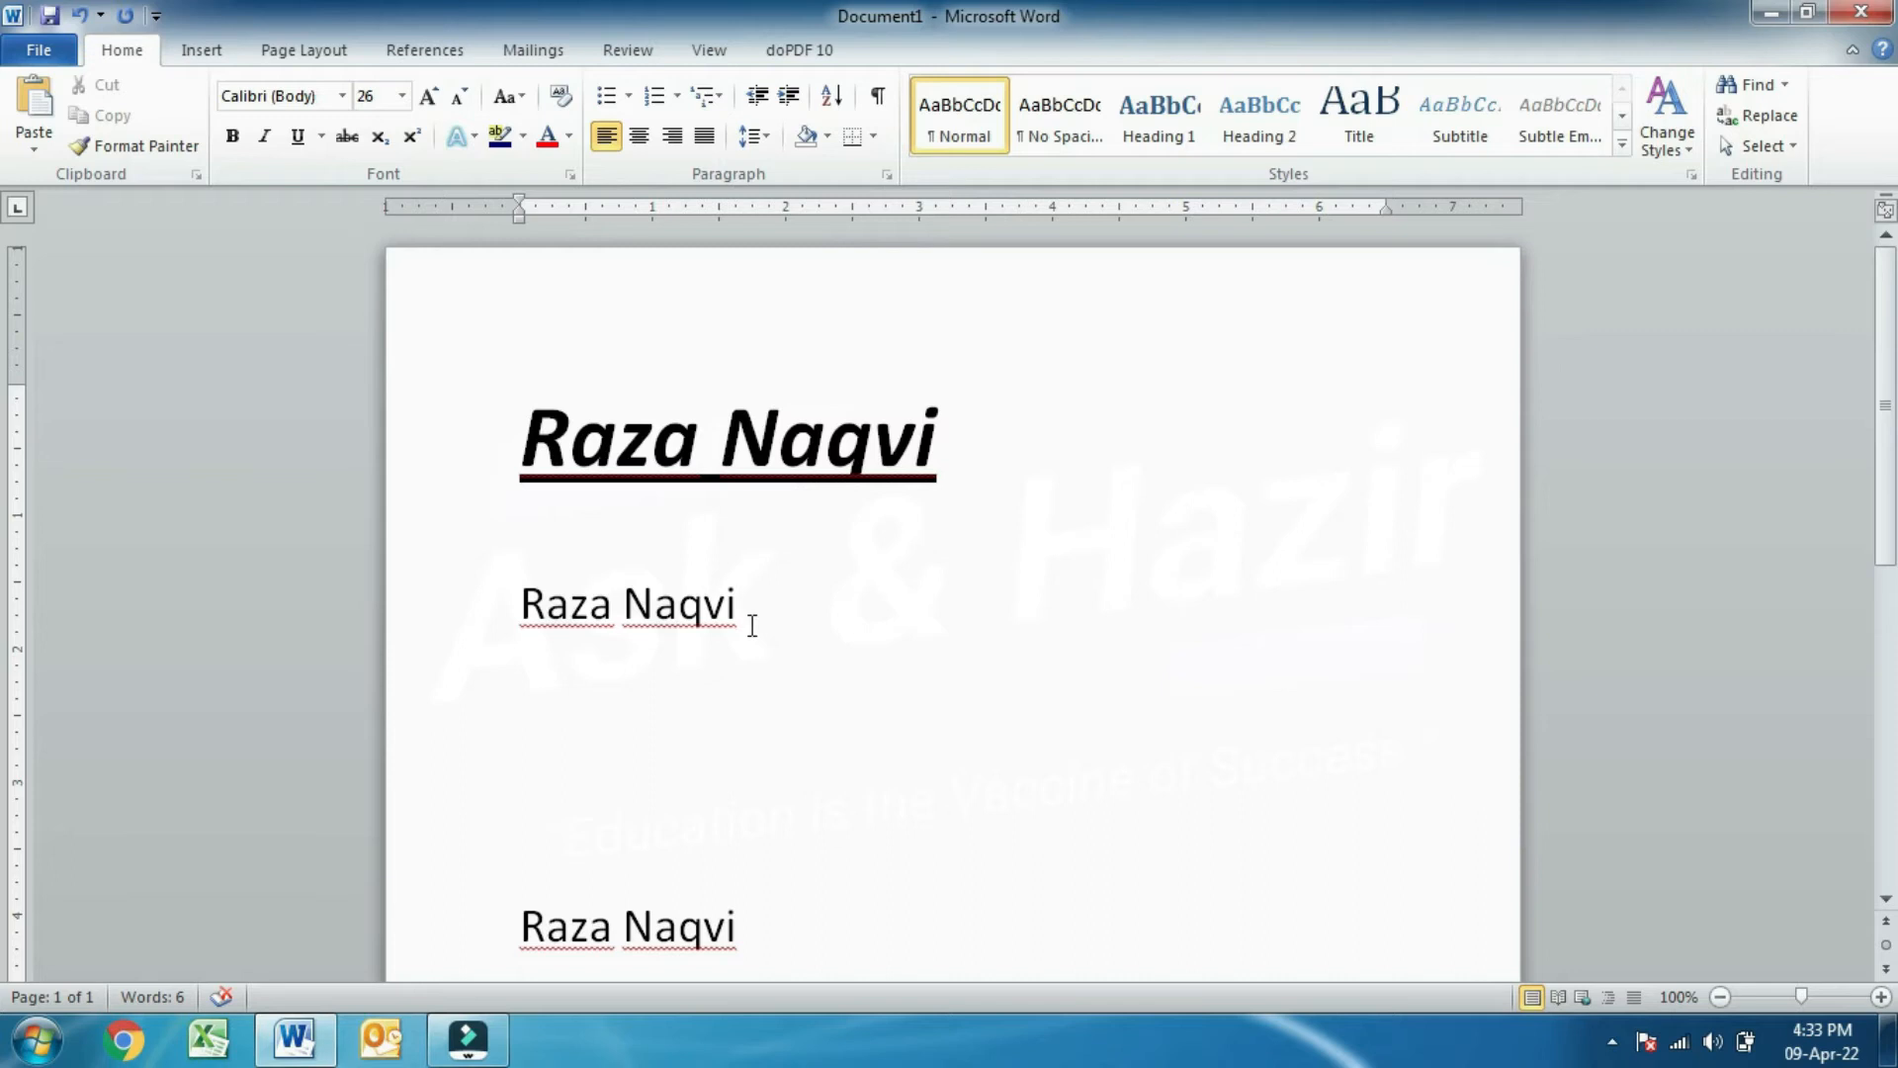
- Use Format Painter to copy the first line's formatting onto the second name line at 48 pt
left_click_drag(963, 452, 649, 442)
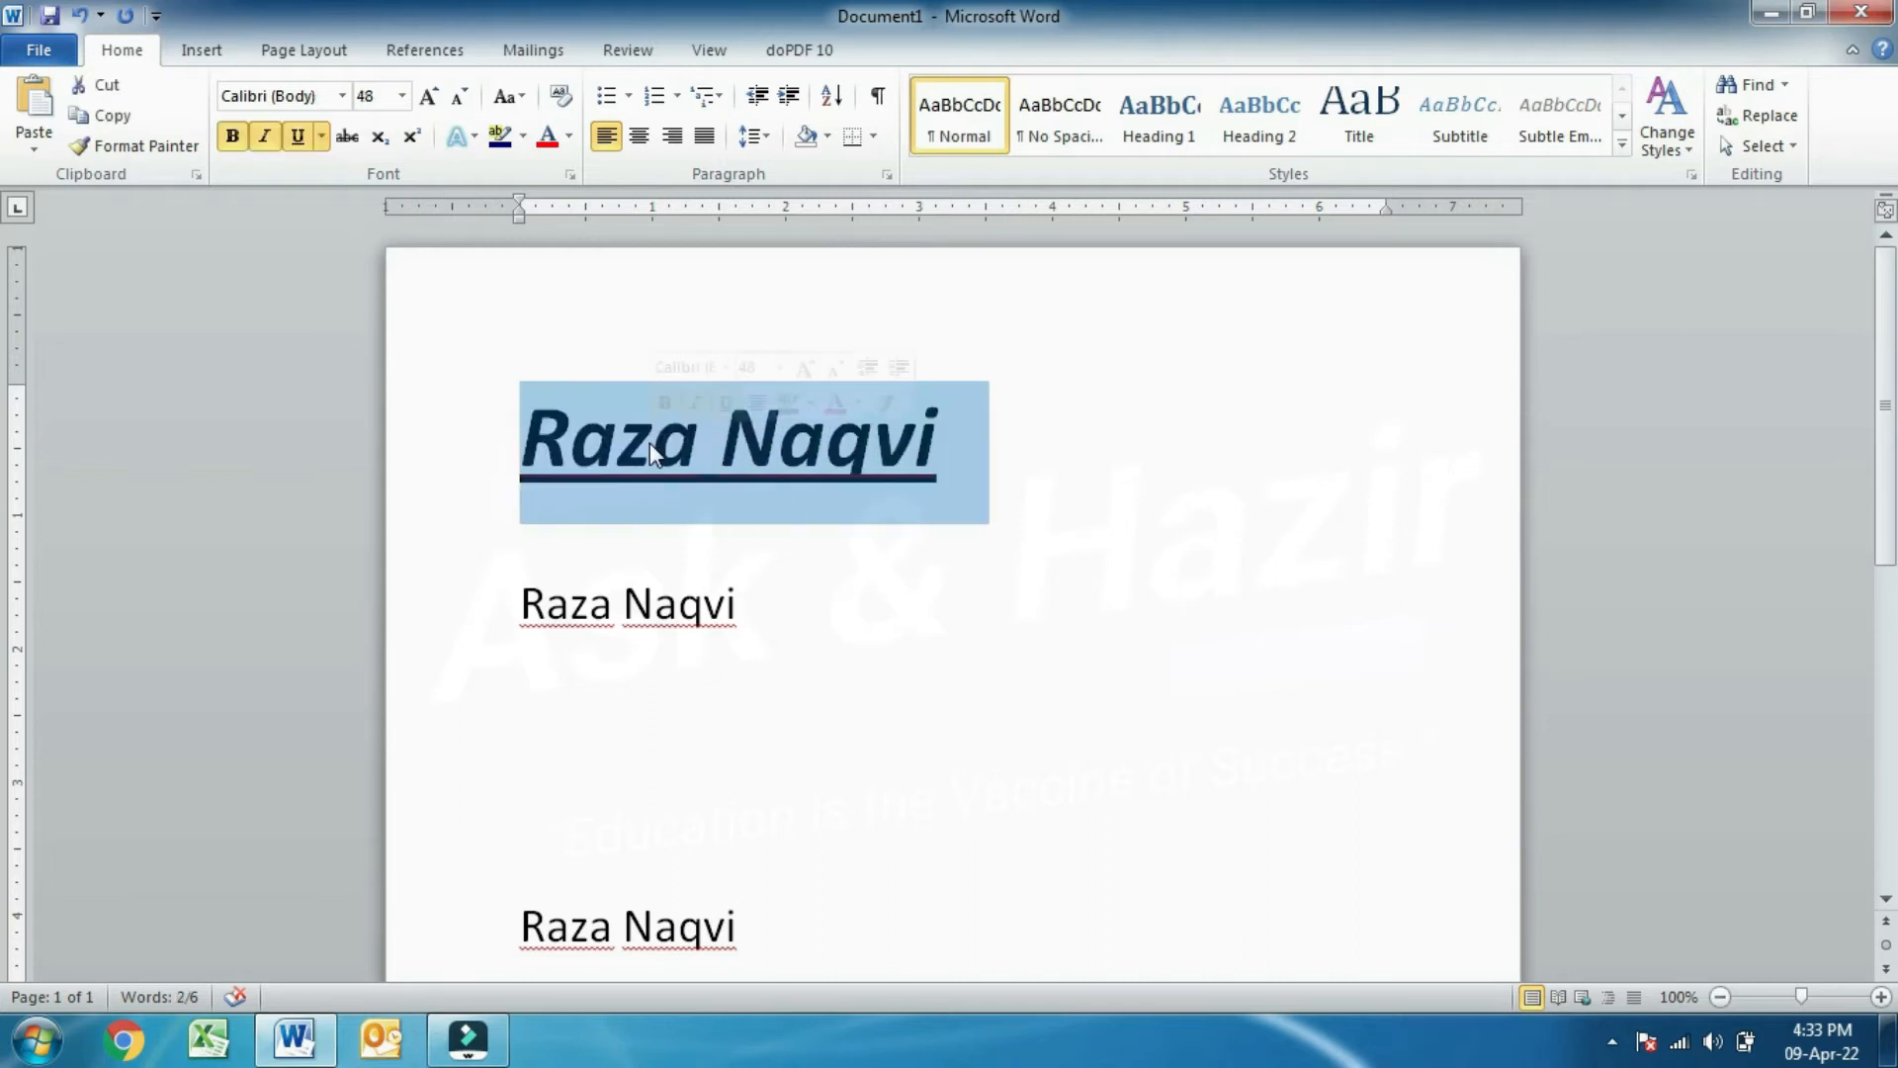
left_click(164, 149)
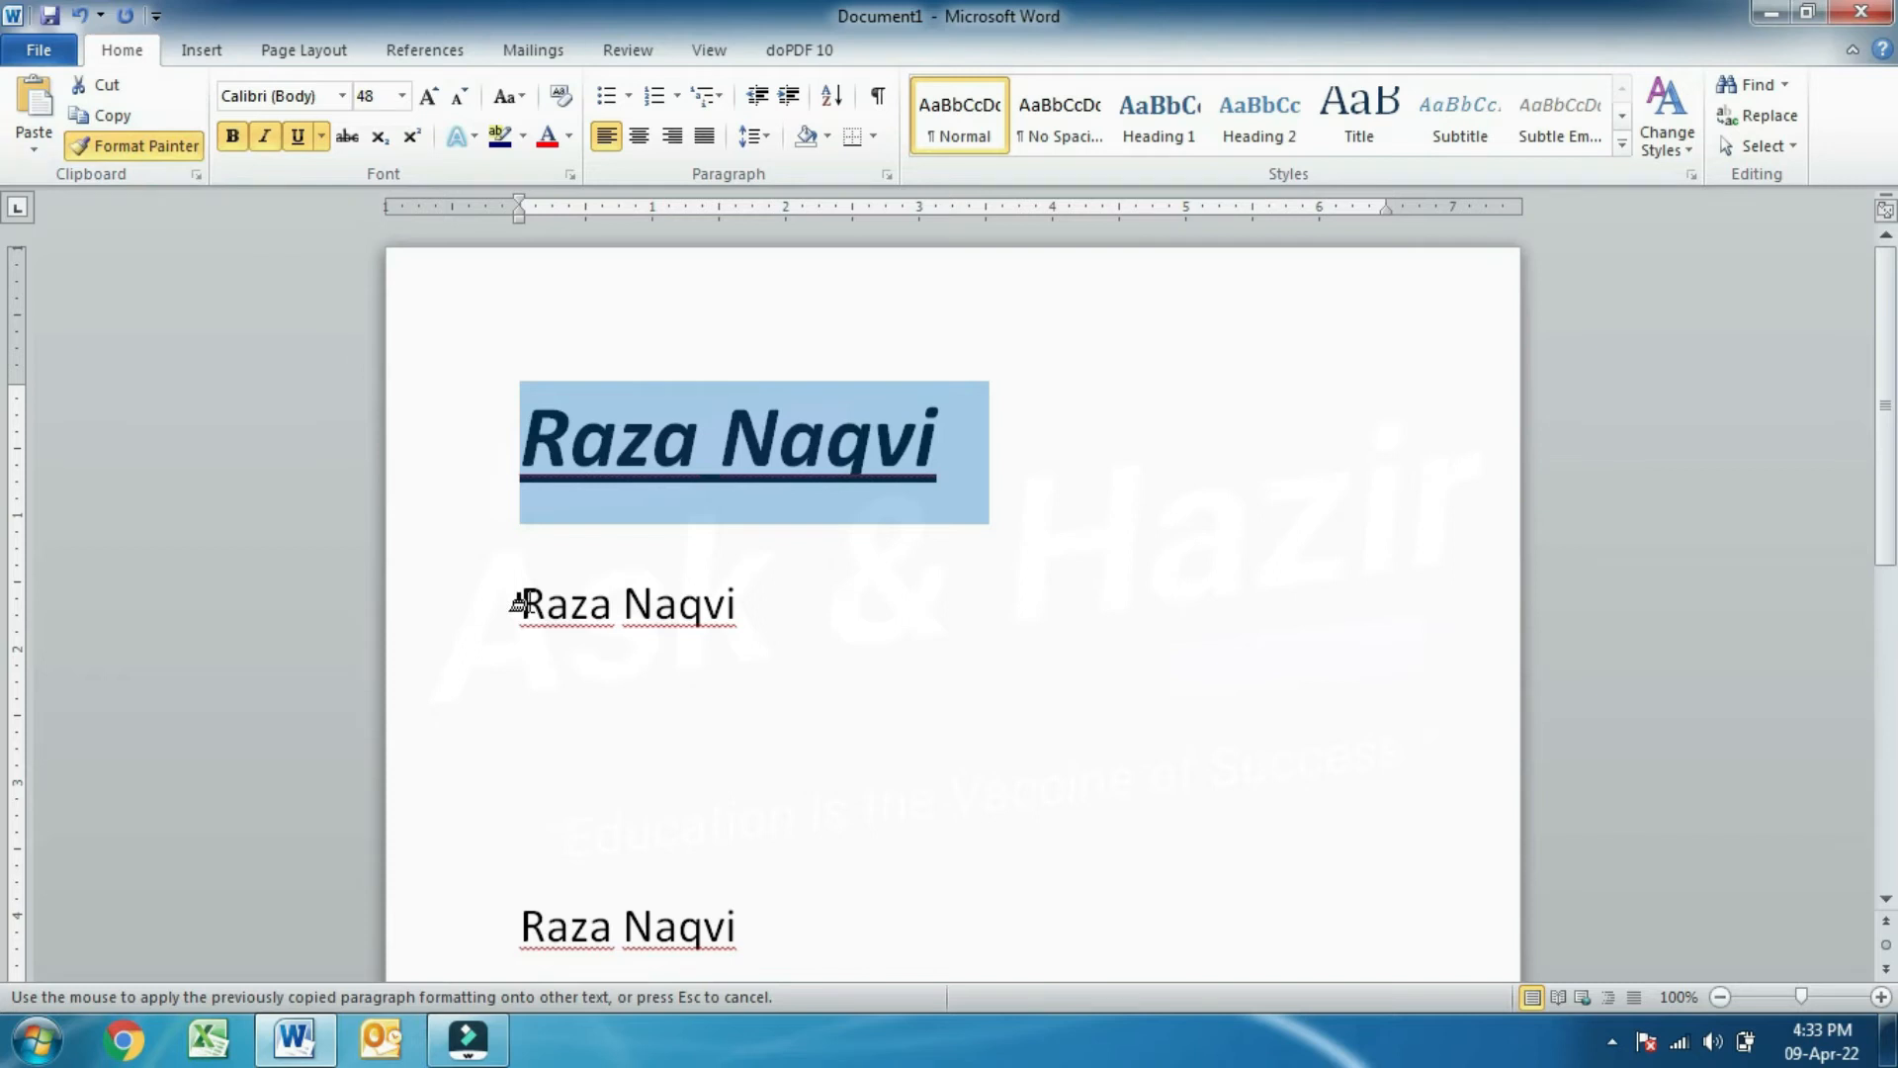
left_click_drag(516, 603, 727, 613)
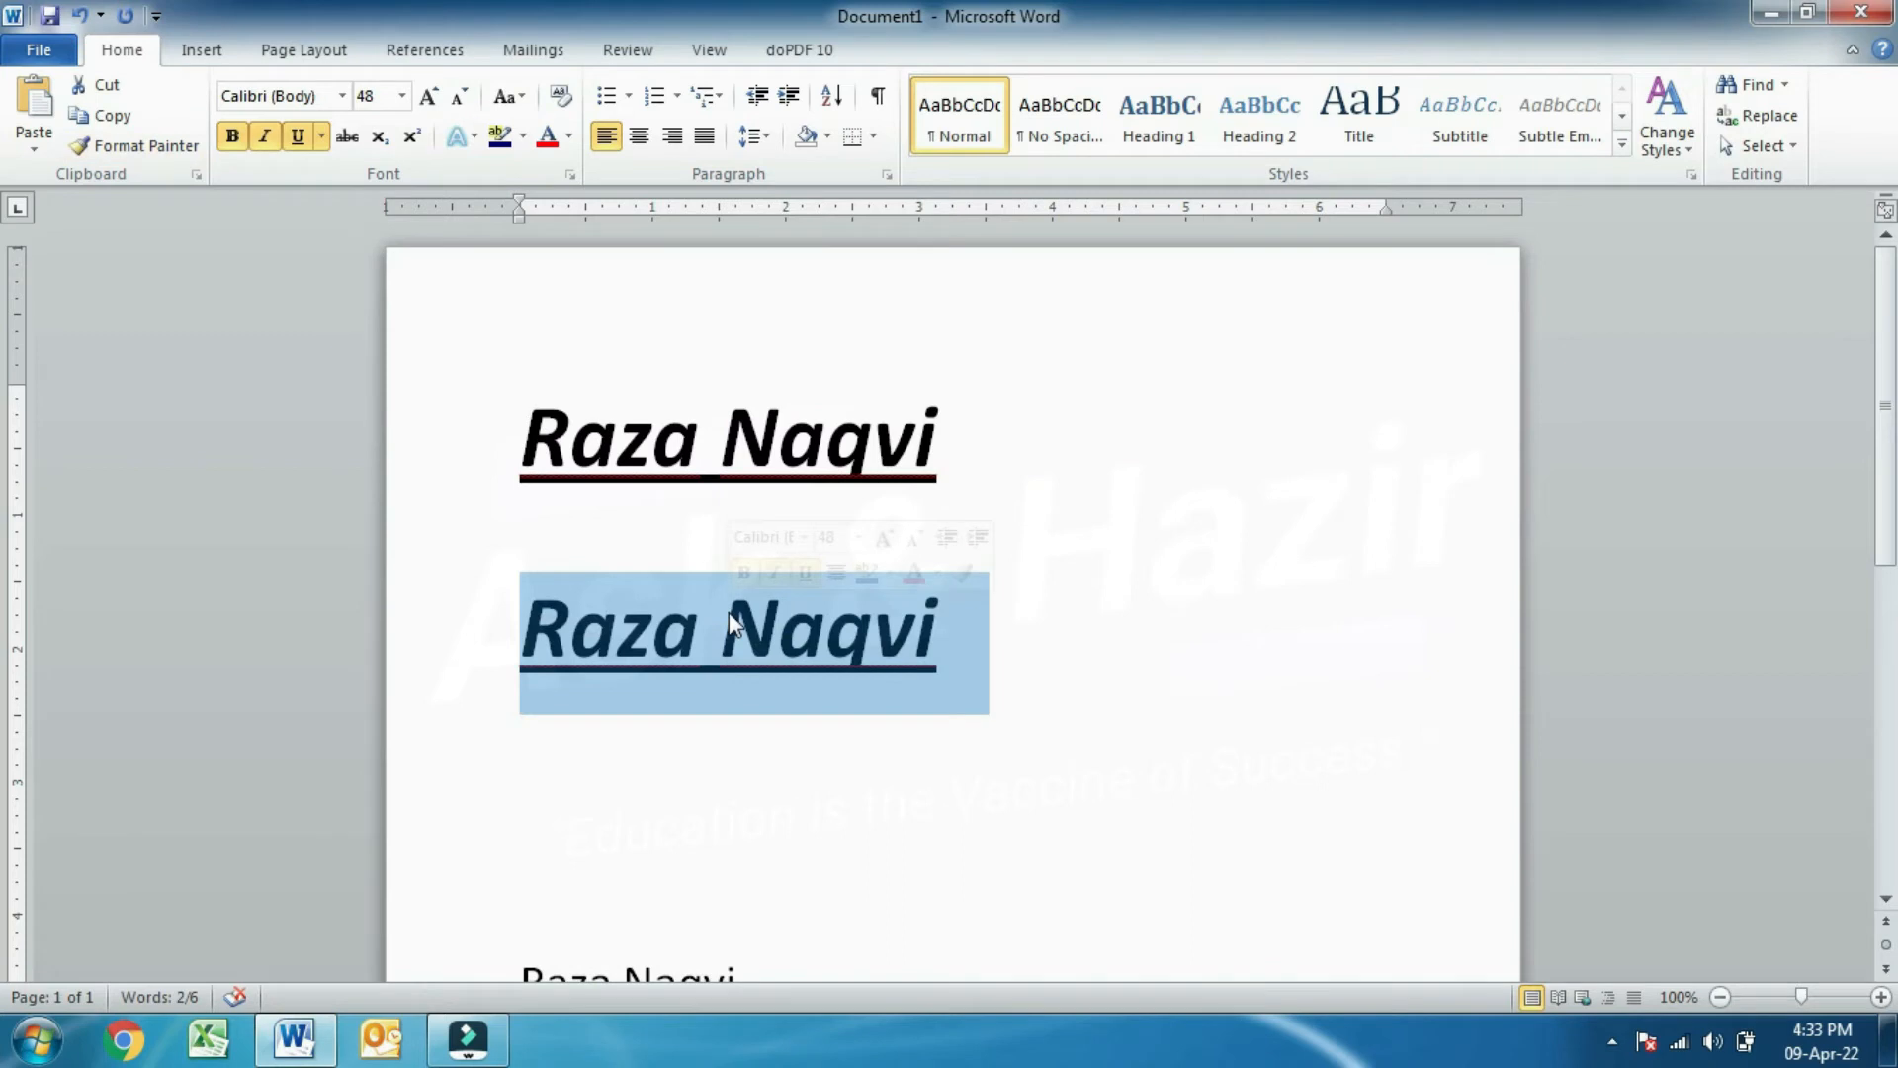
left_click(929, 442)
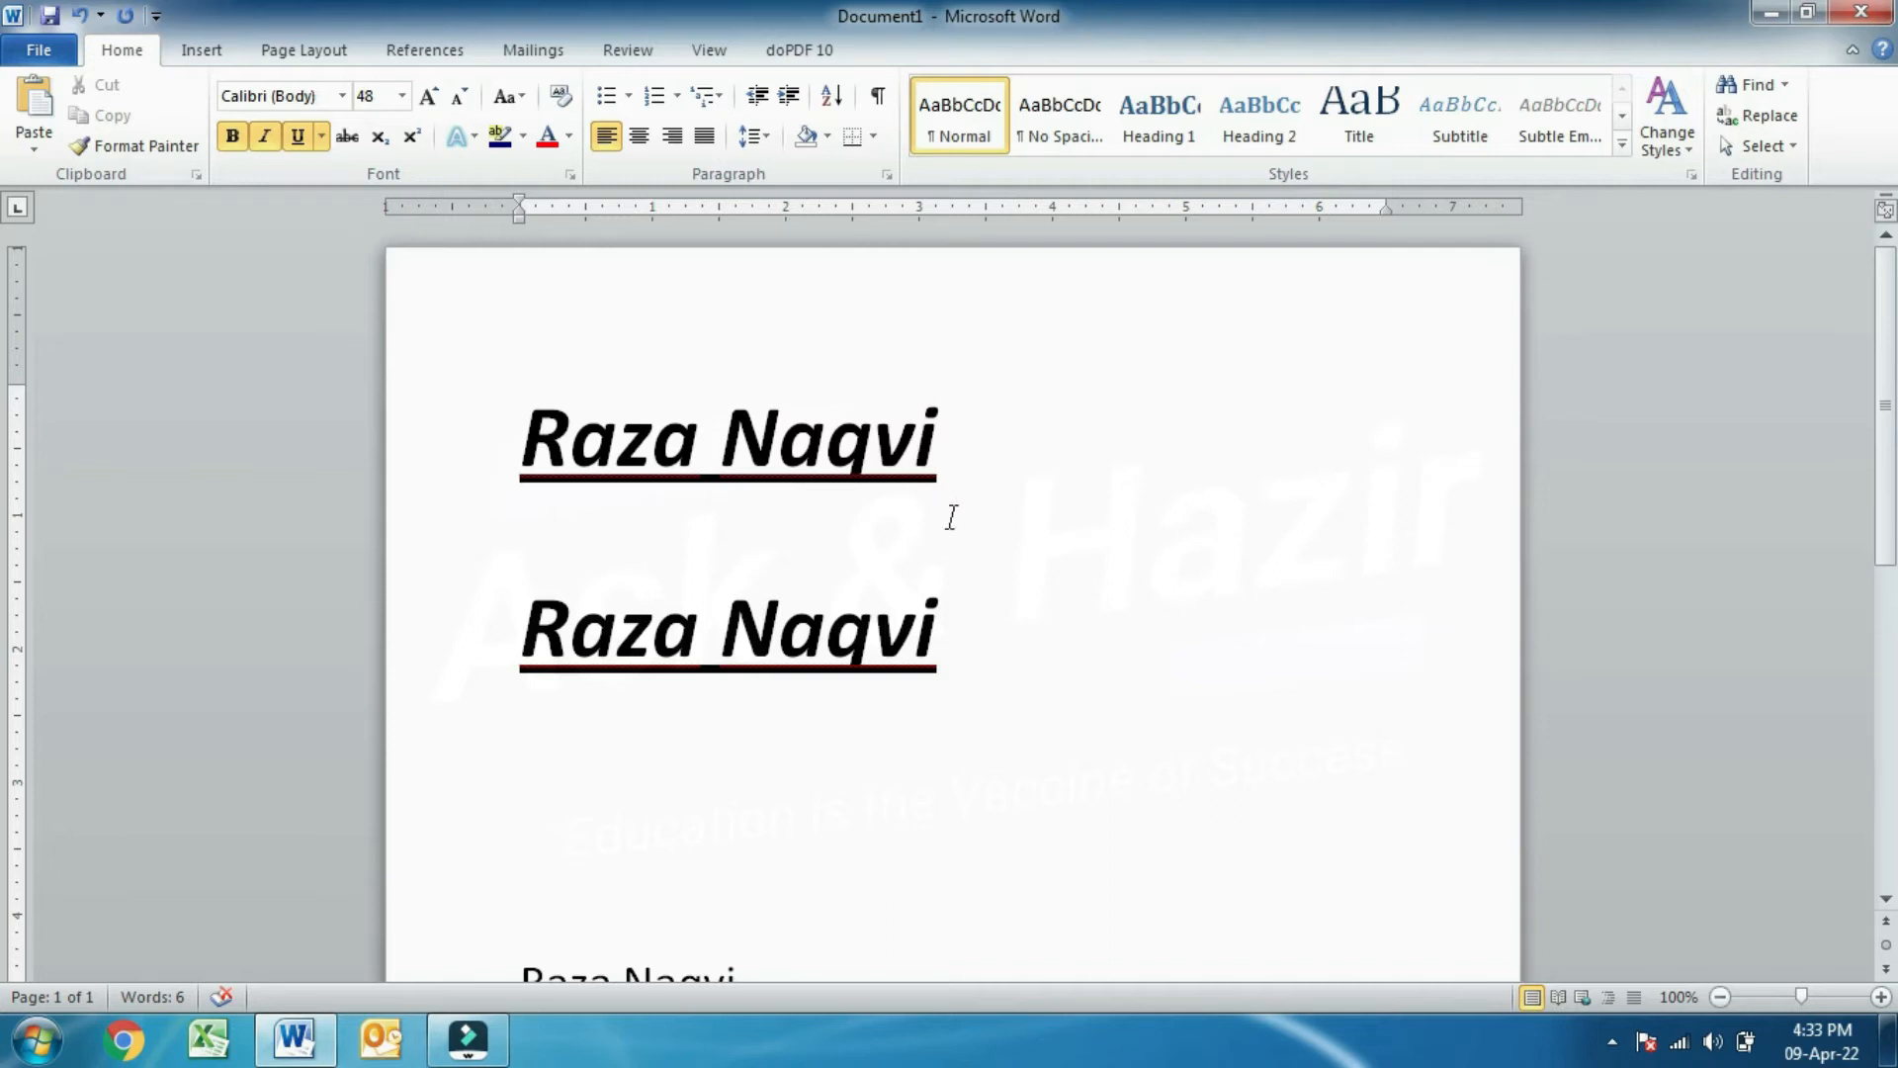
left_click_drag(959, 660, 478, 603)
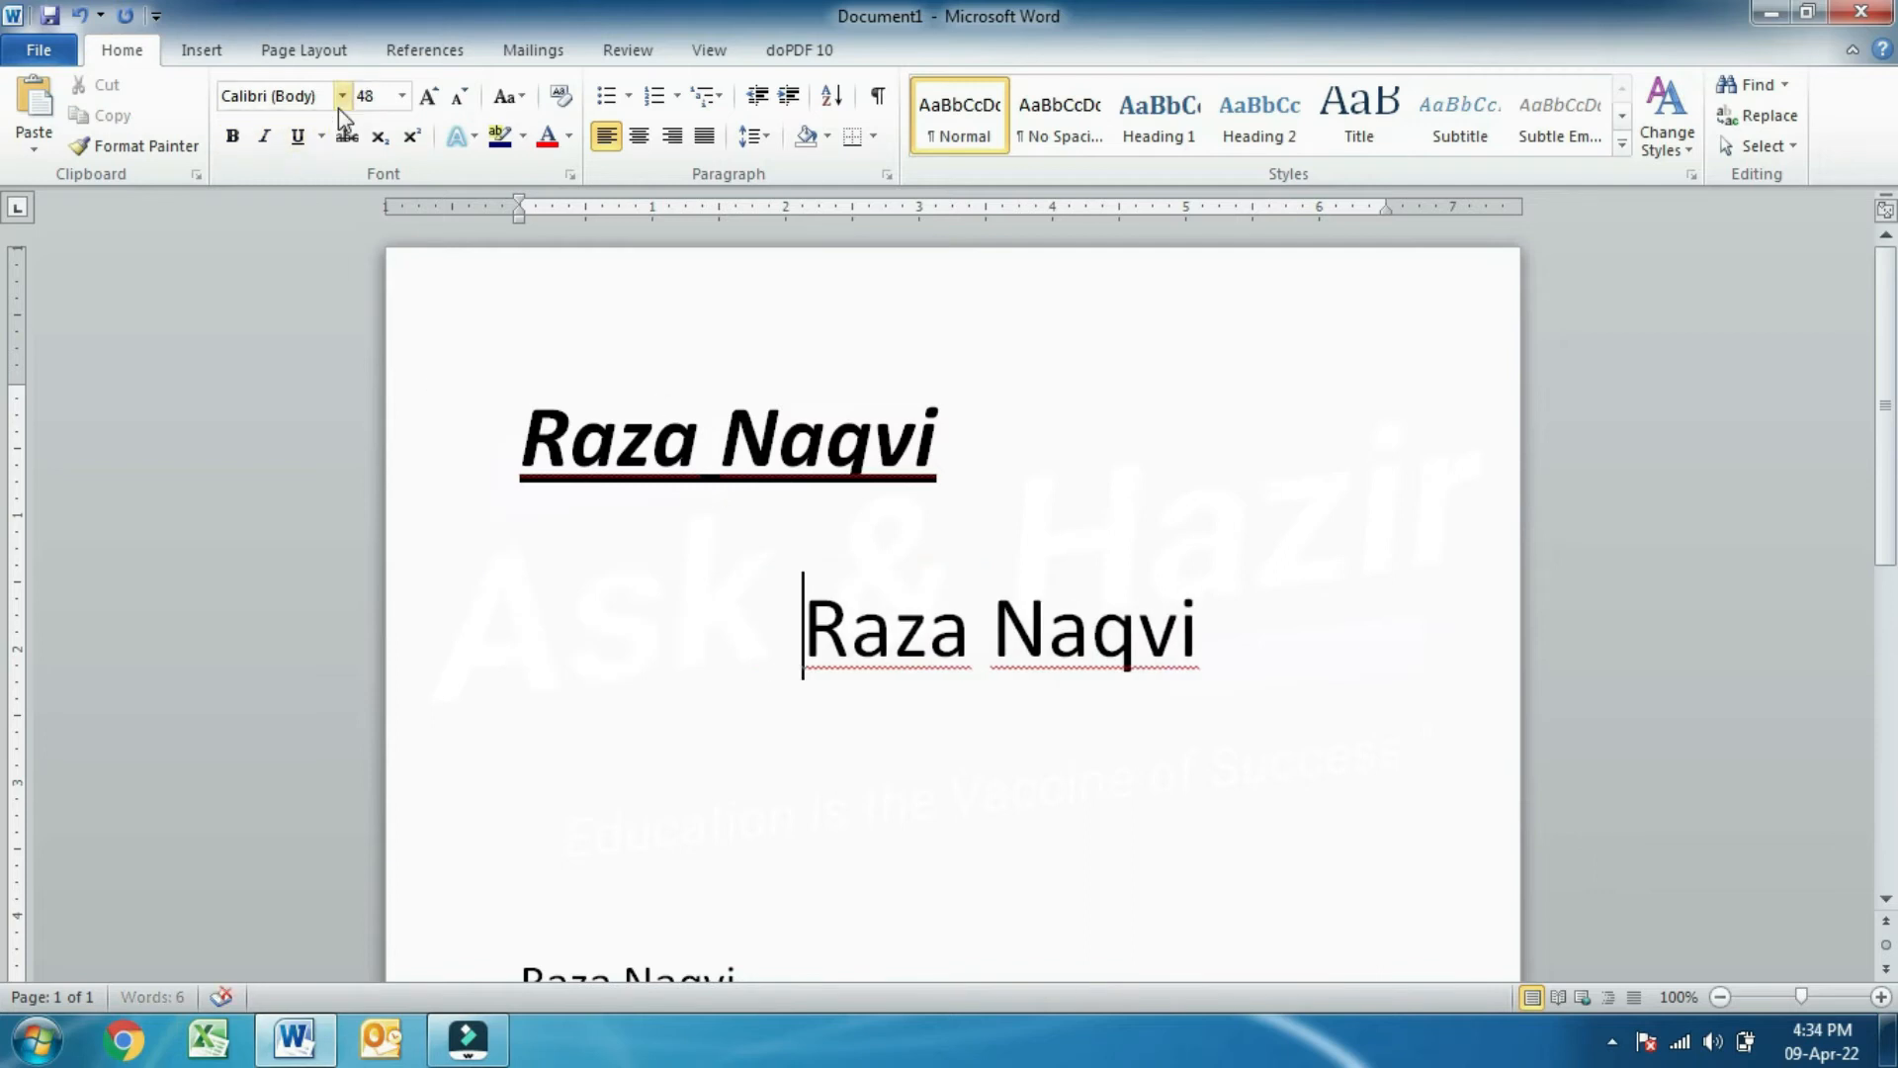
- Change the second name line's font to Times New Roman after previewing Bauhaus 93 and Arial Black
left_click_drag(1253, 619, 831, 630)
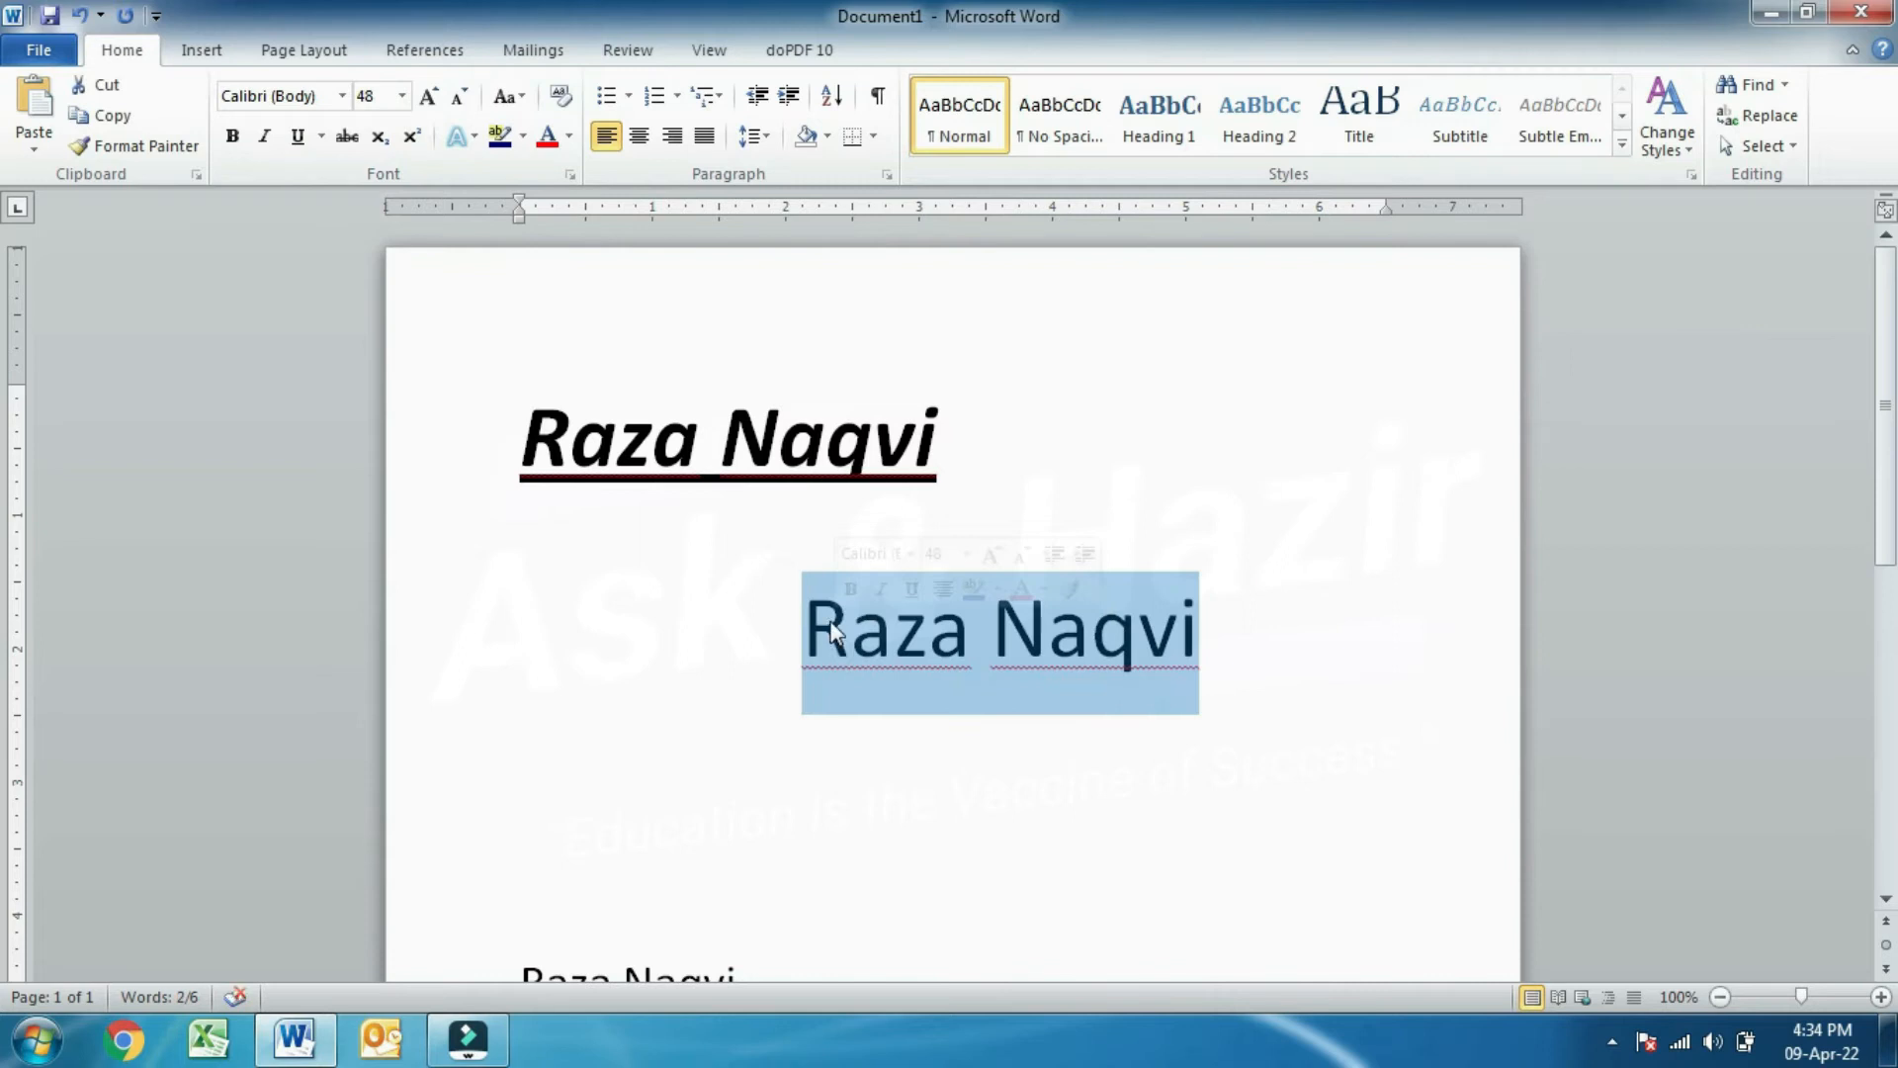
left_click(342, 95)
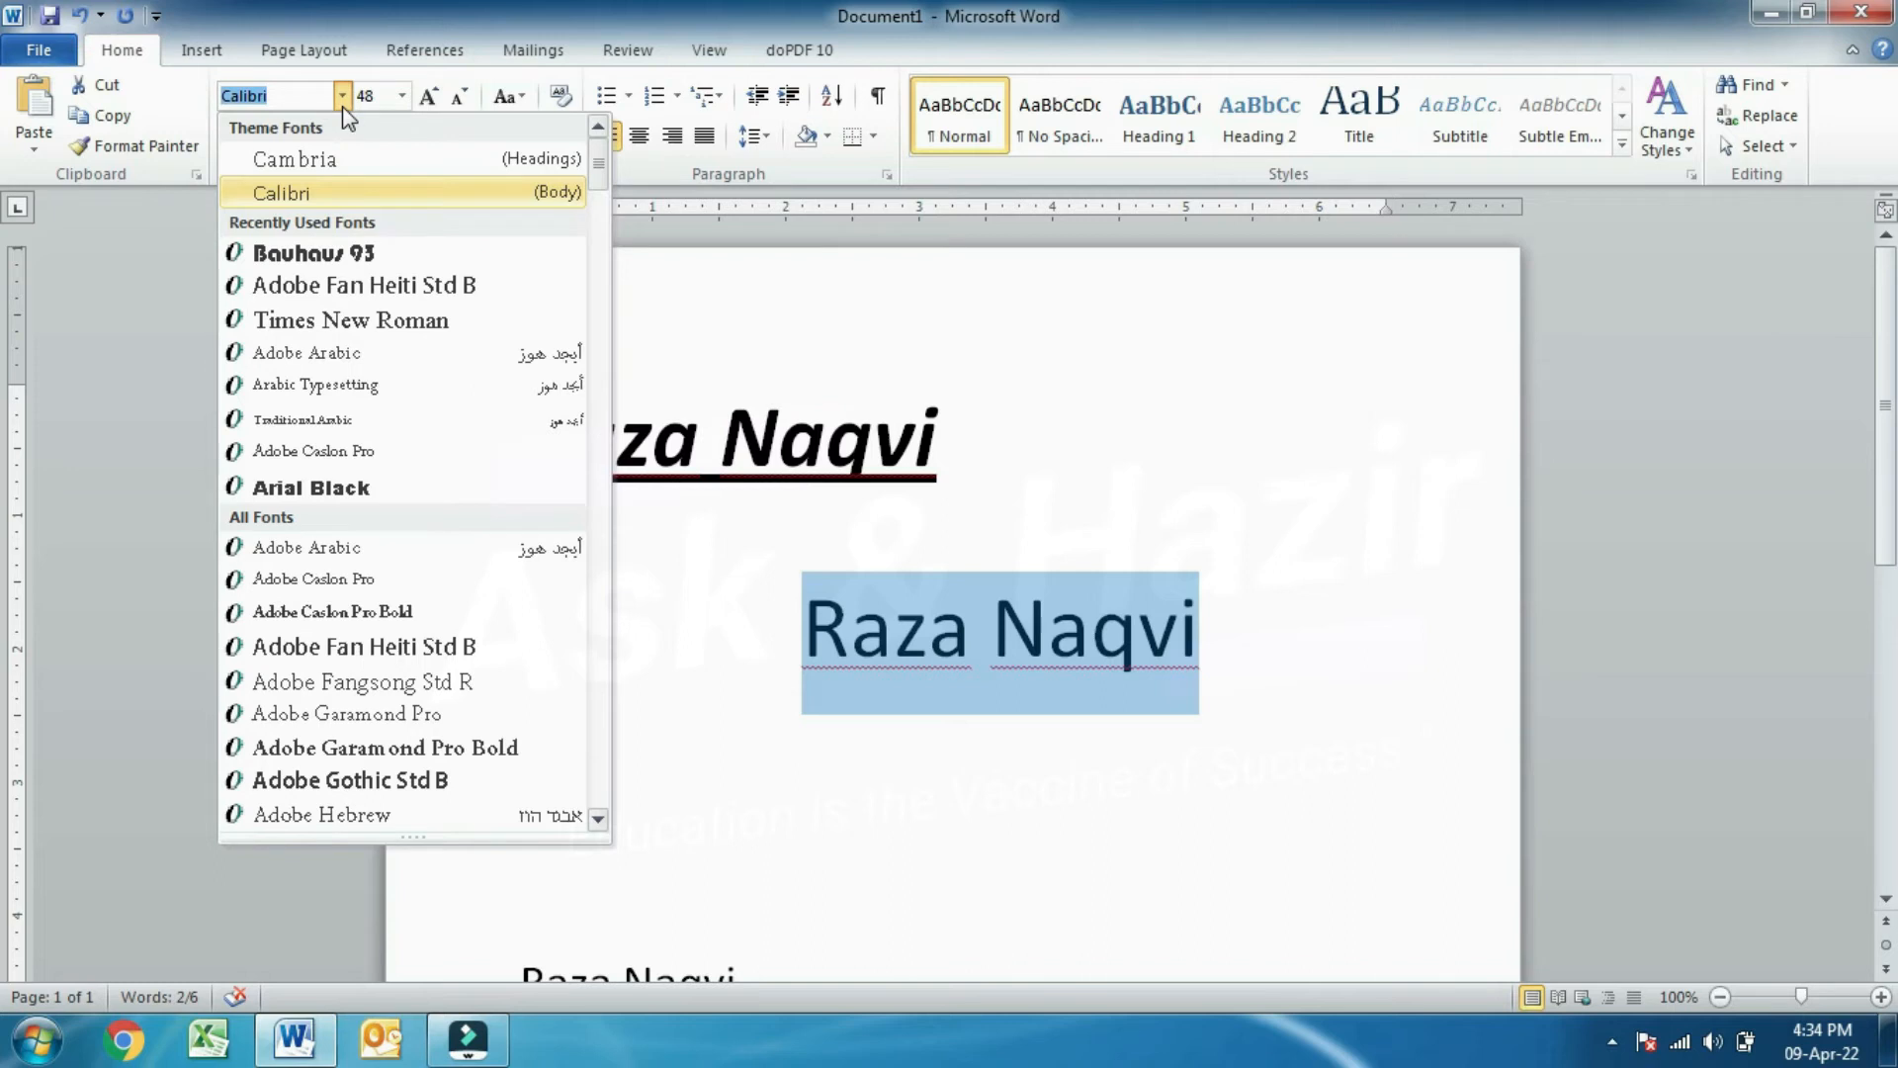
key("Down")
key("Down")
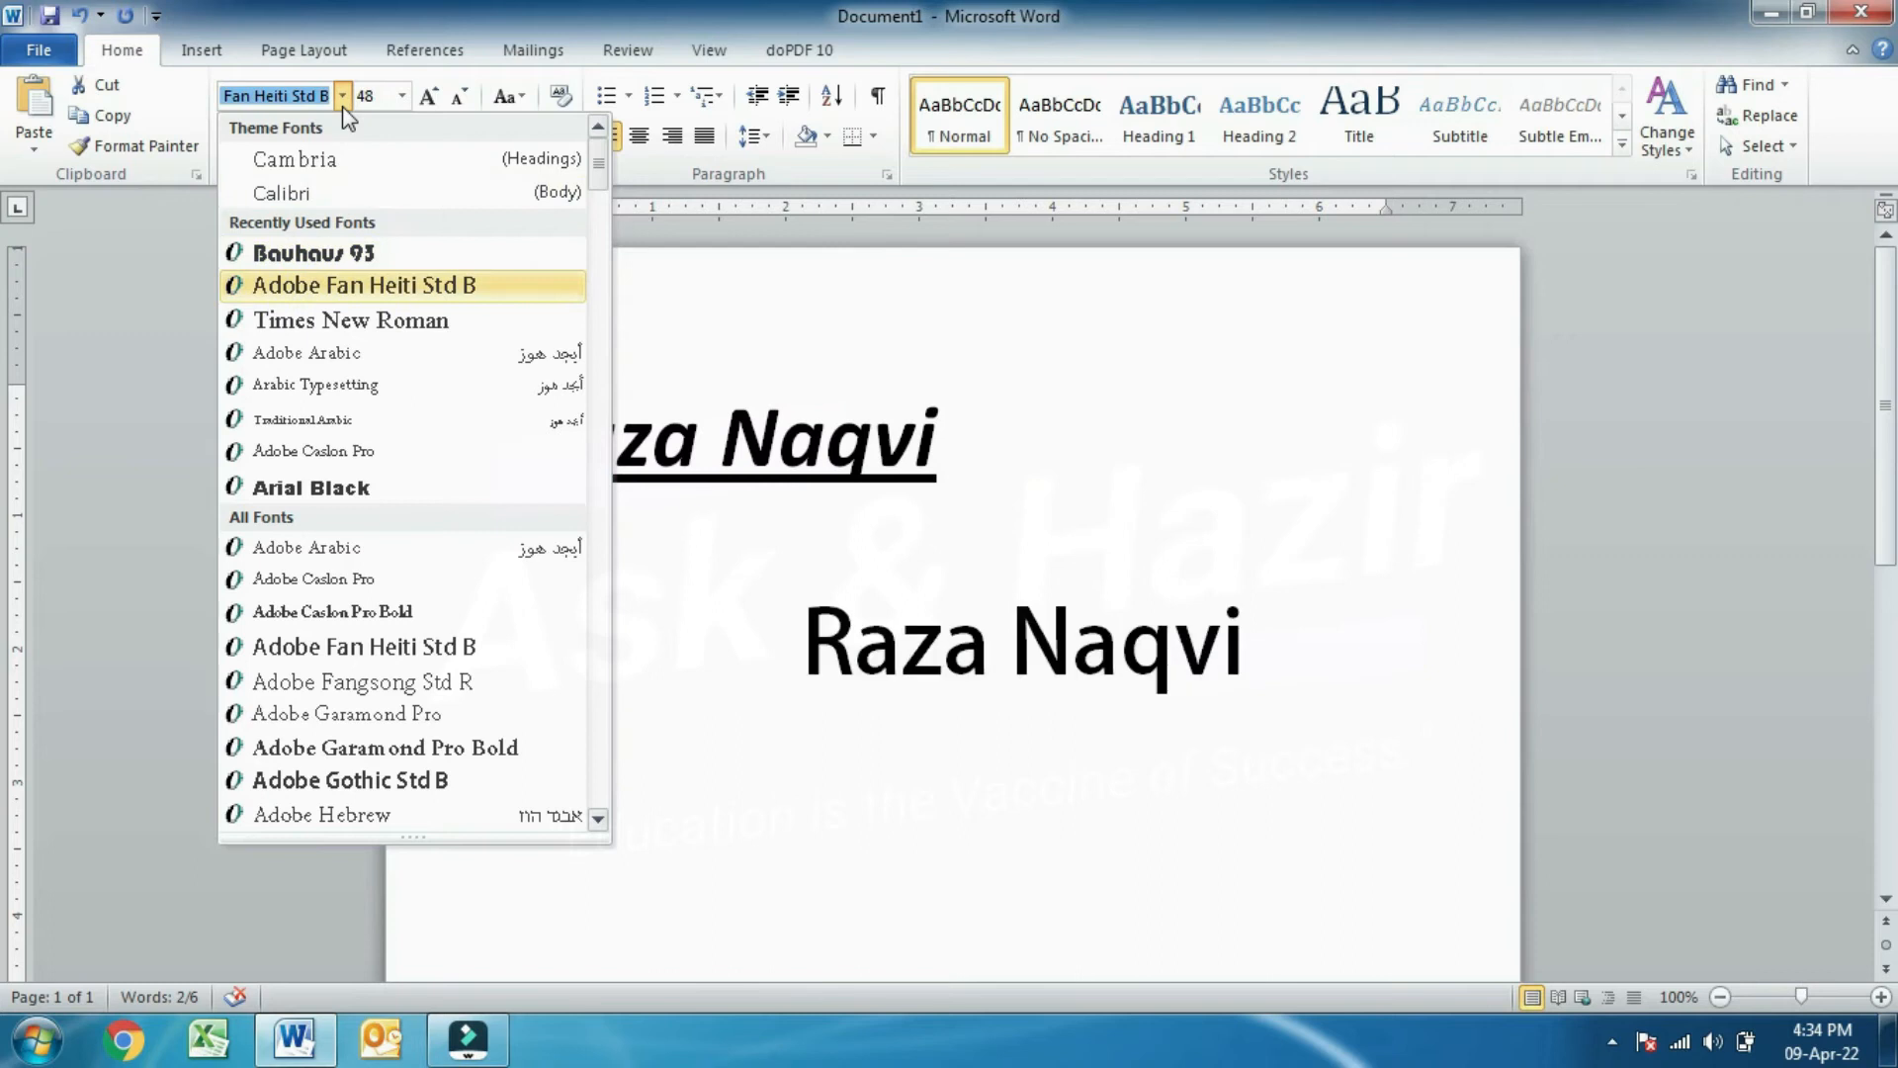
key("Down")
key("Down")
key("Down")
key("Down")
key("Down")
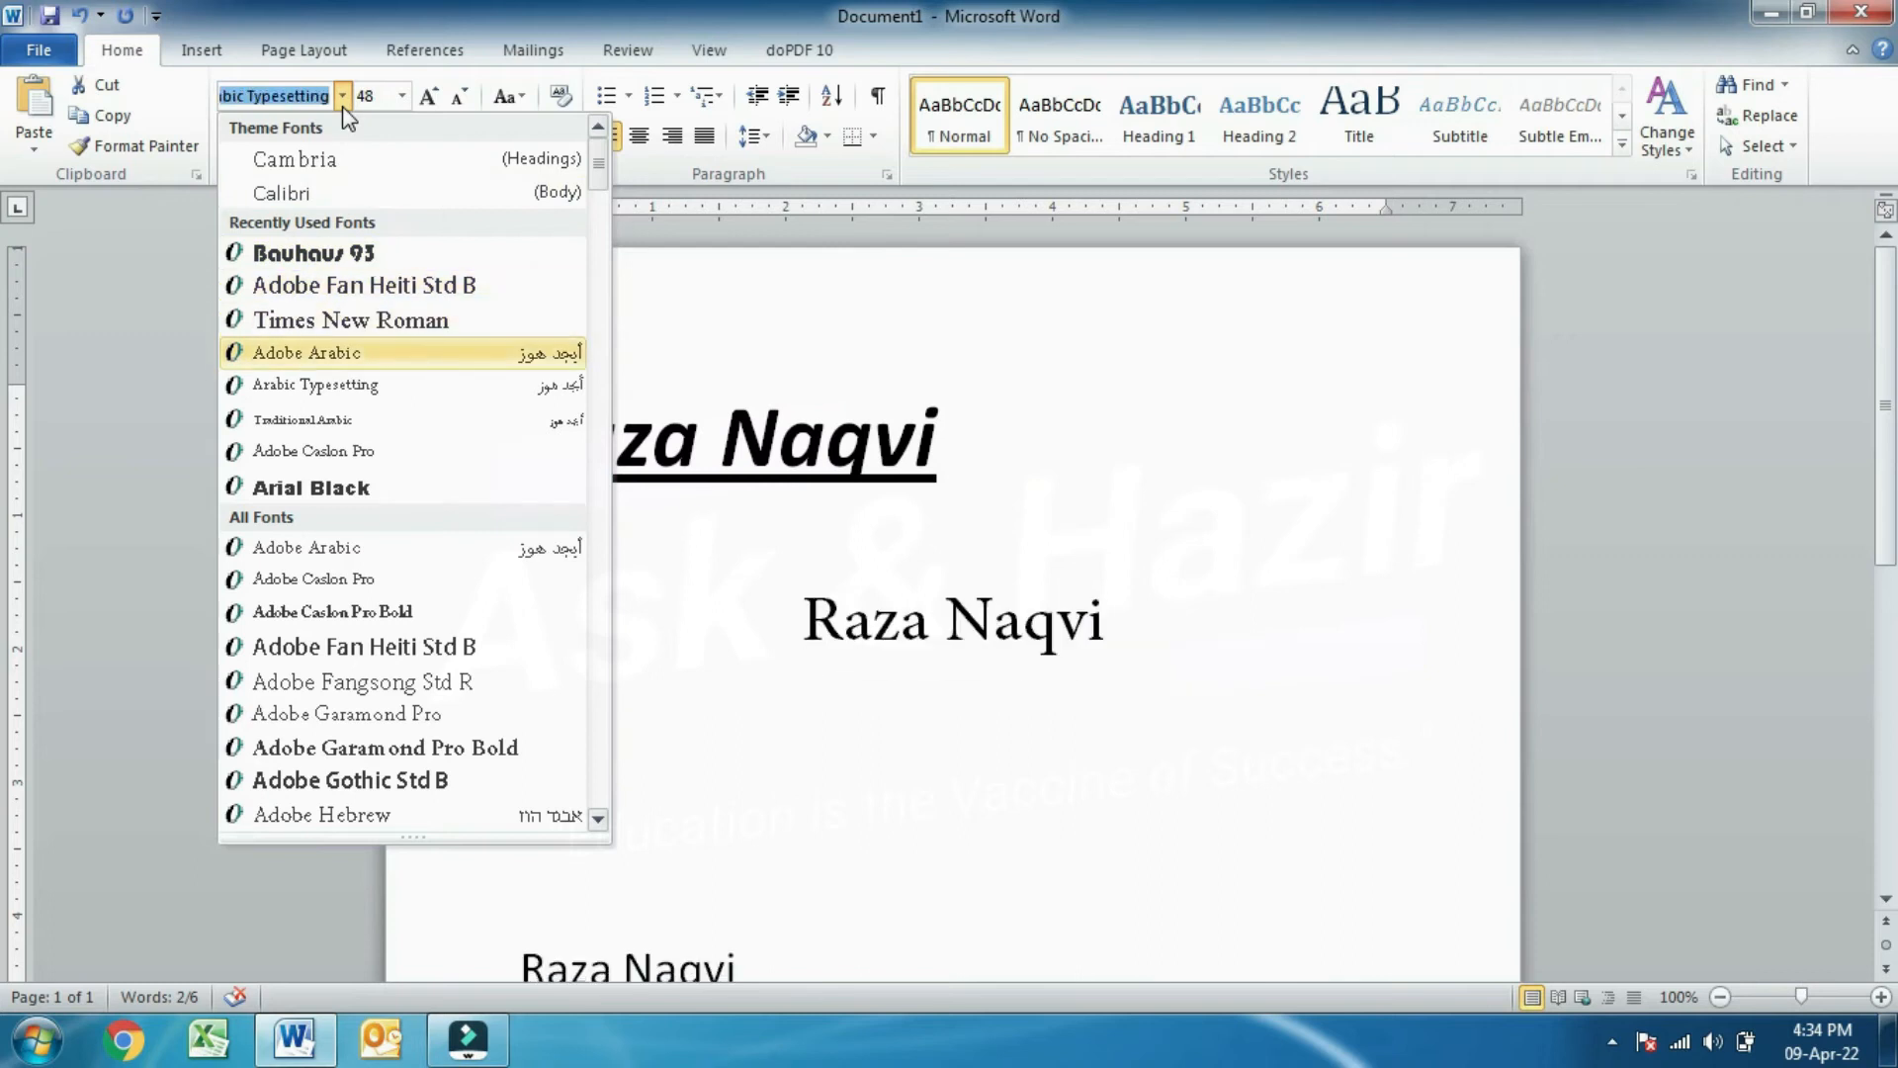
key("Down")
key("Down")
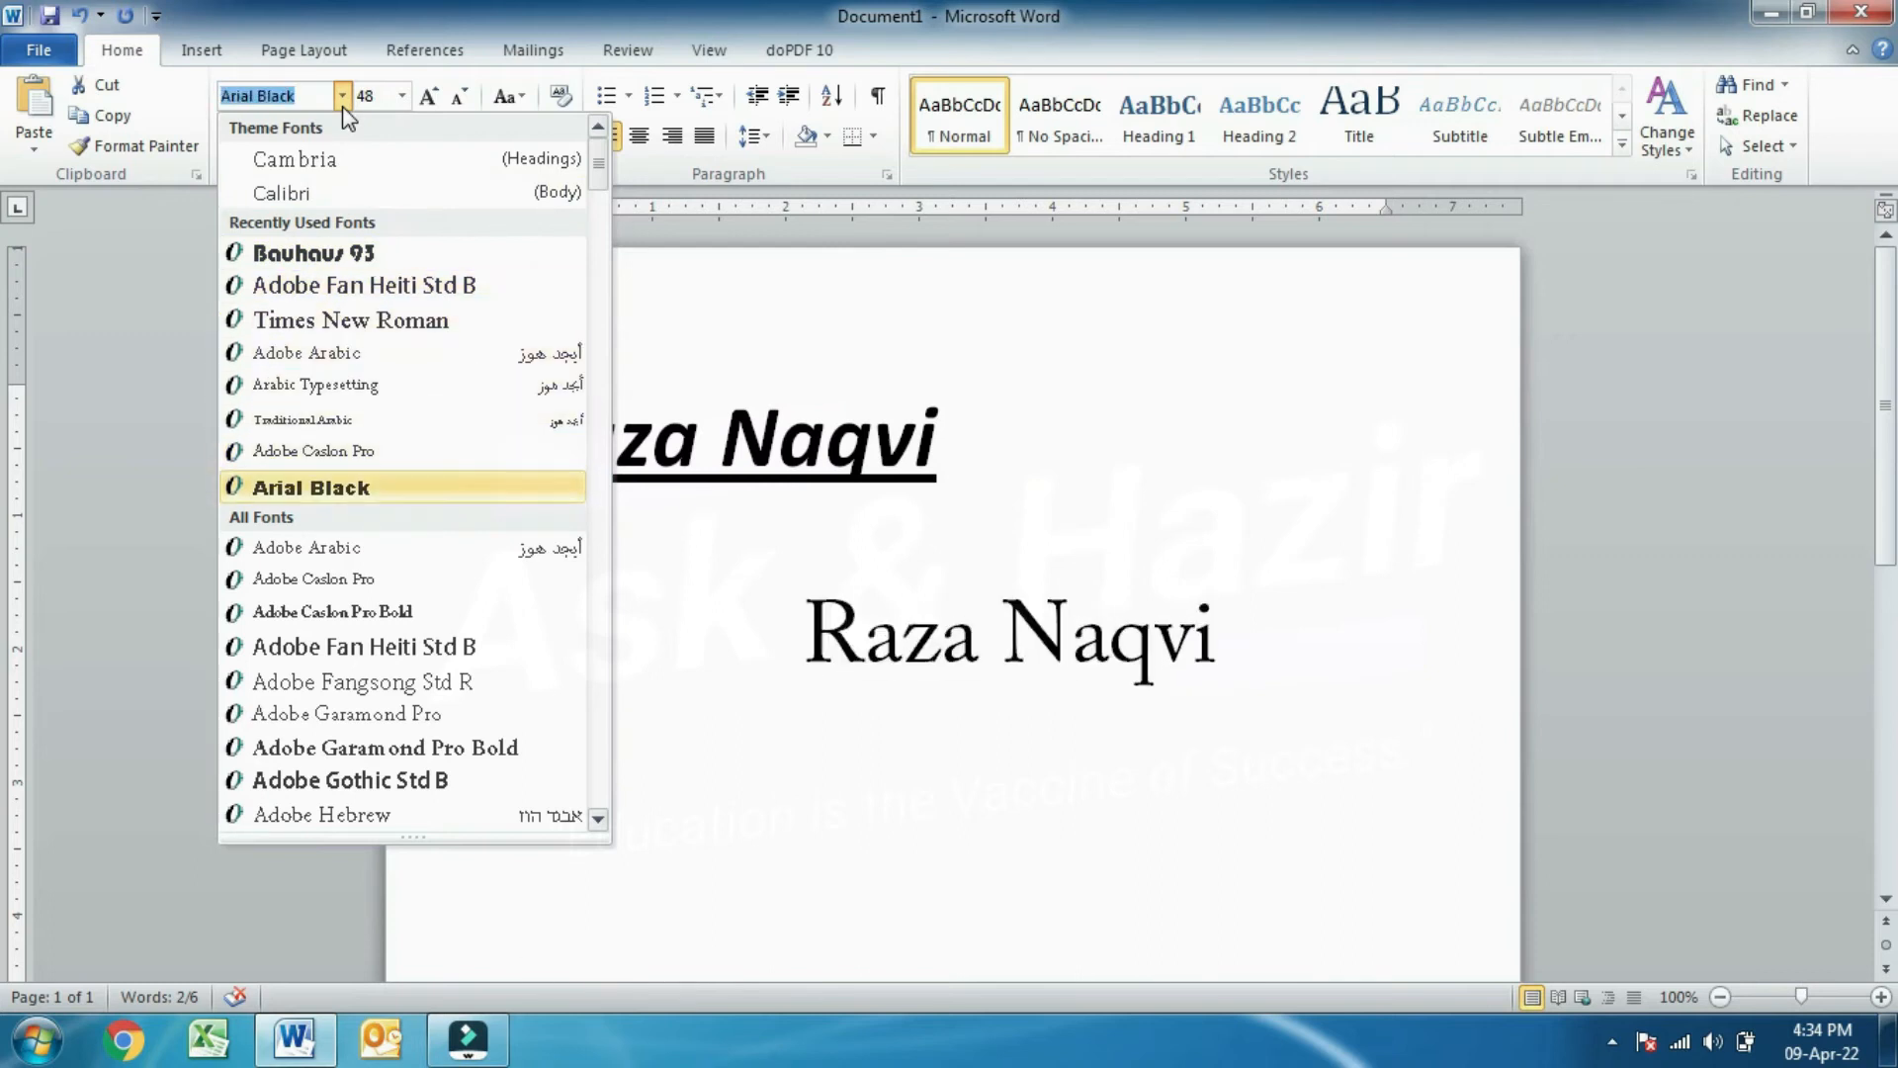
key("Down")
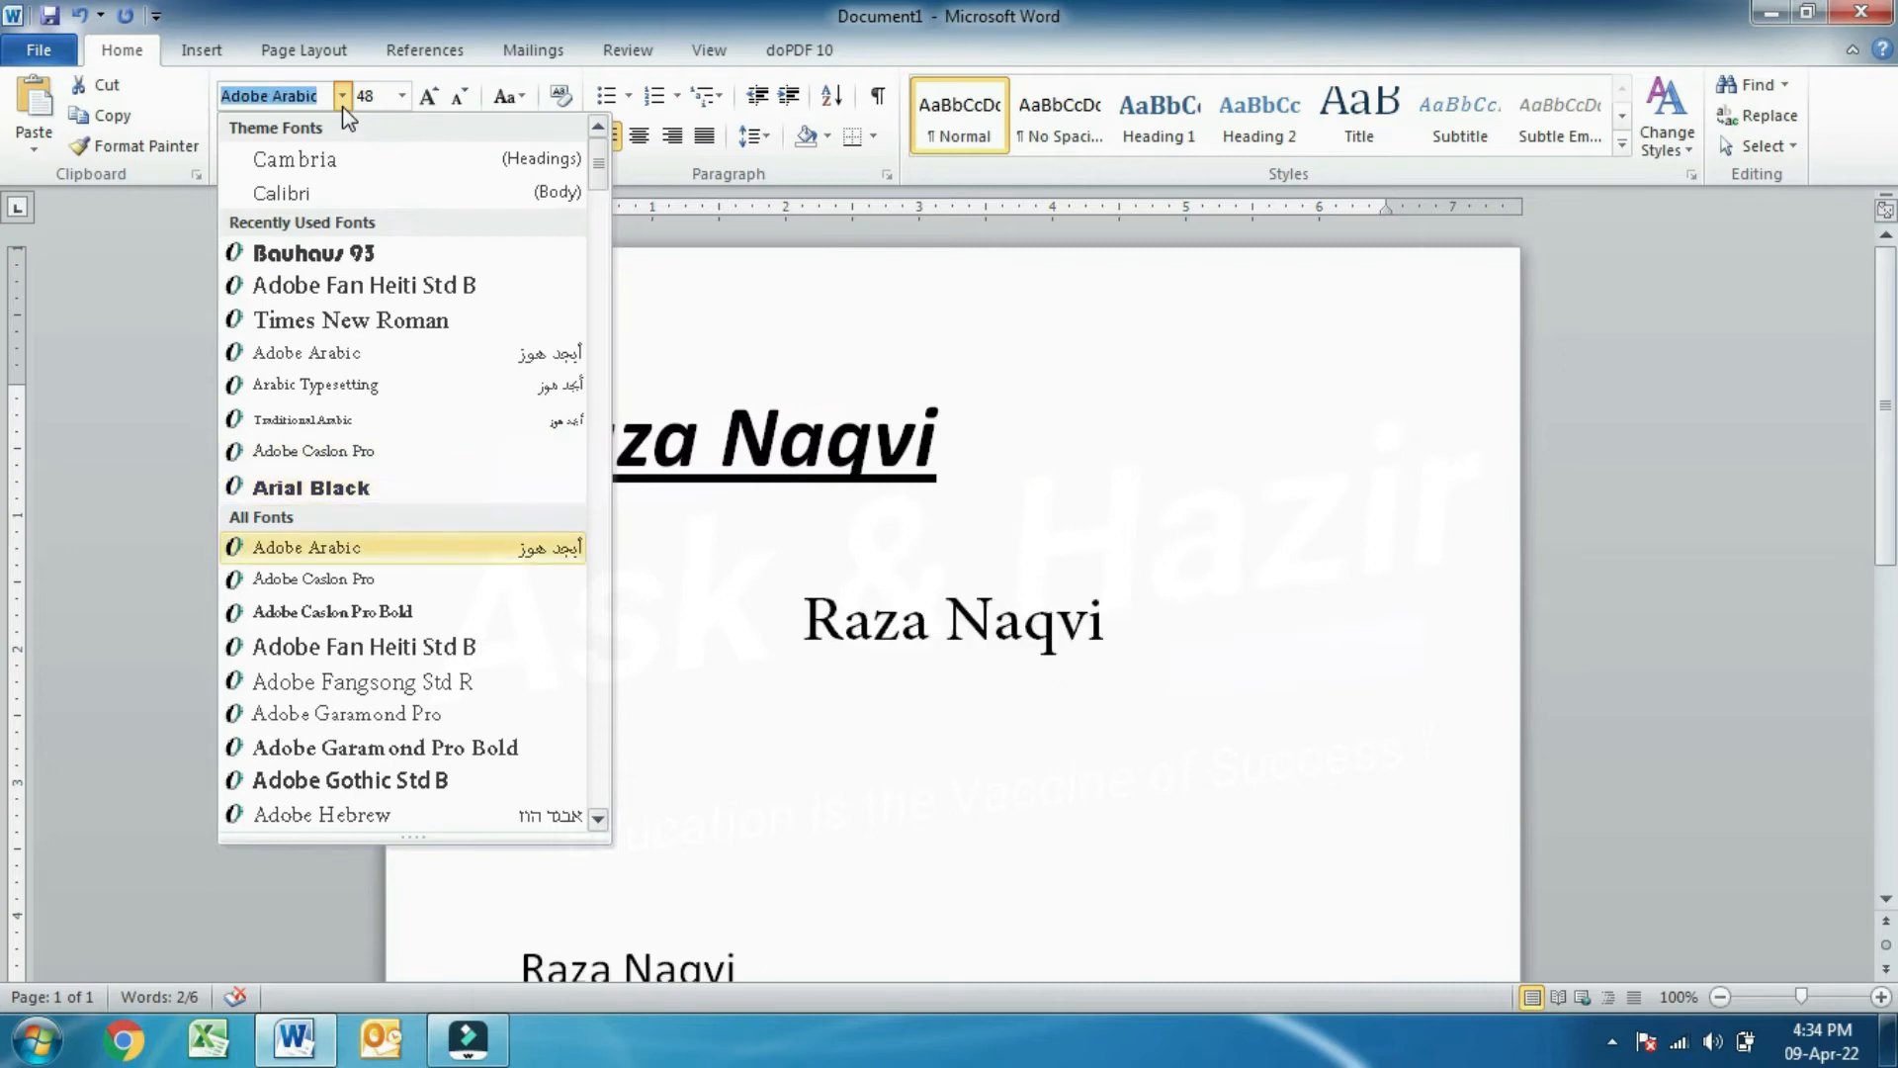
key("Up")
key("Up")
key("Up")
key("Up")
key("Up")
key("Up")
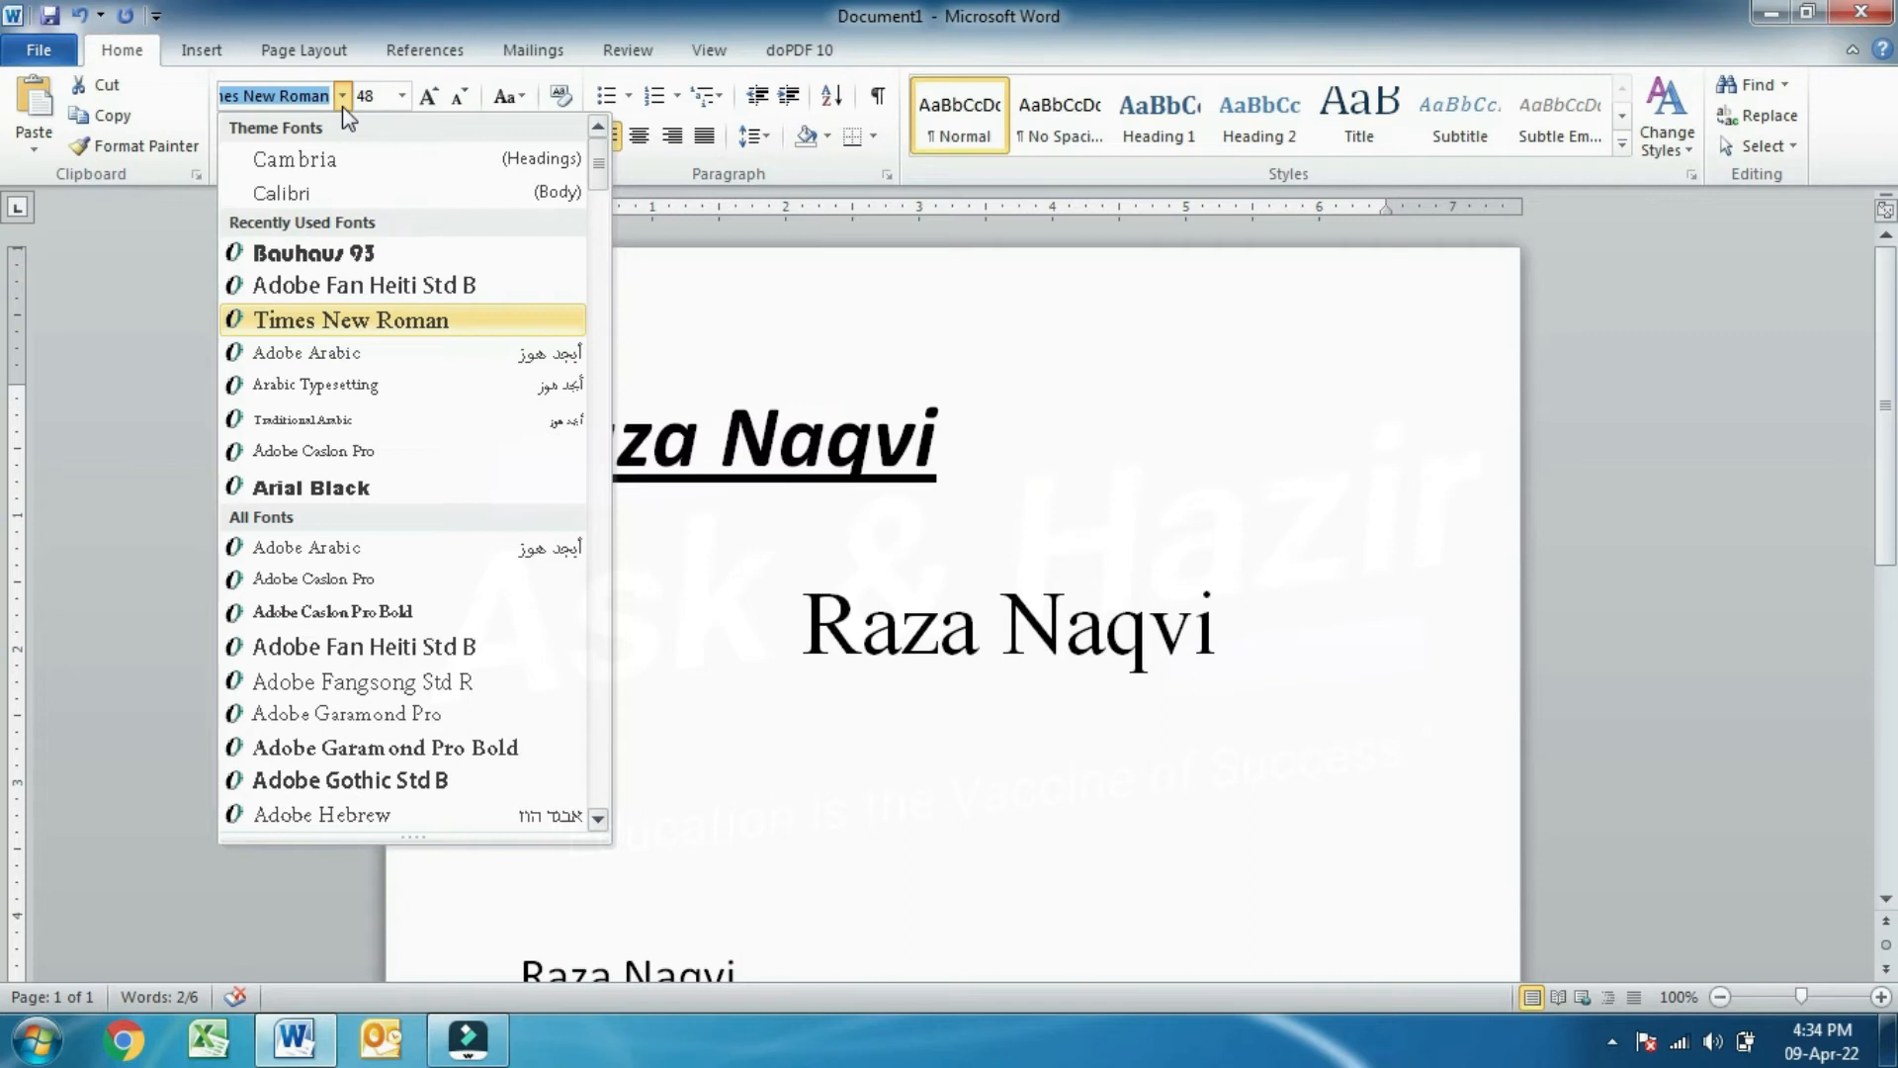
key("Return")
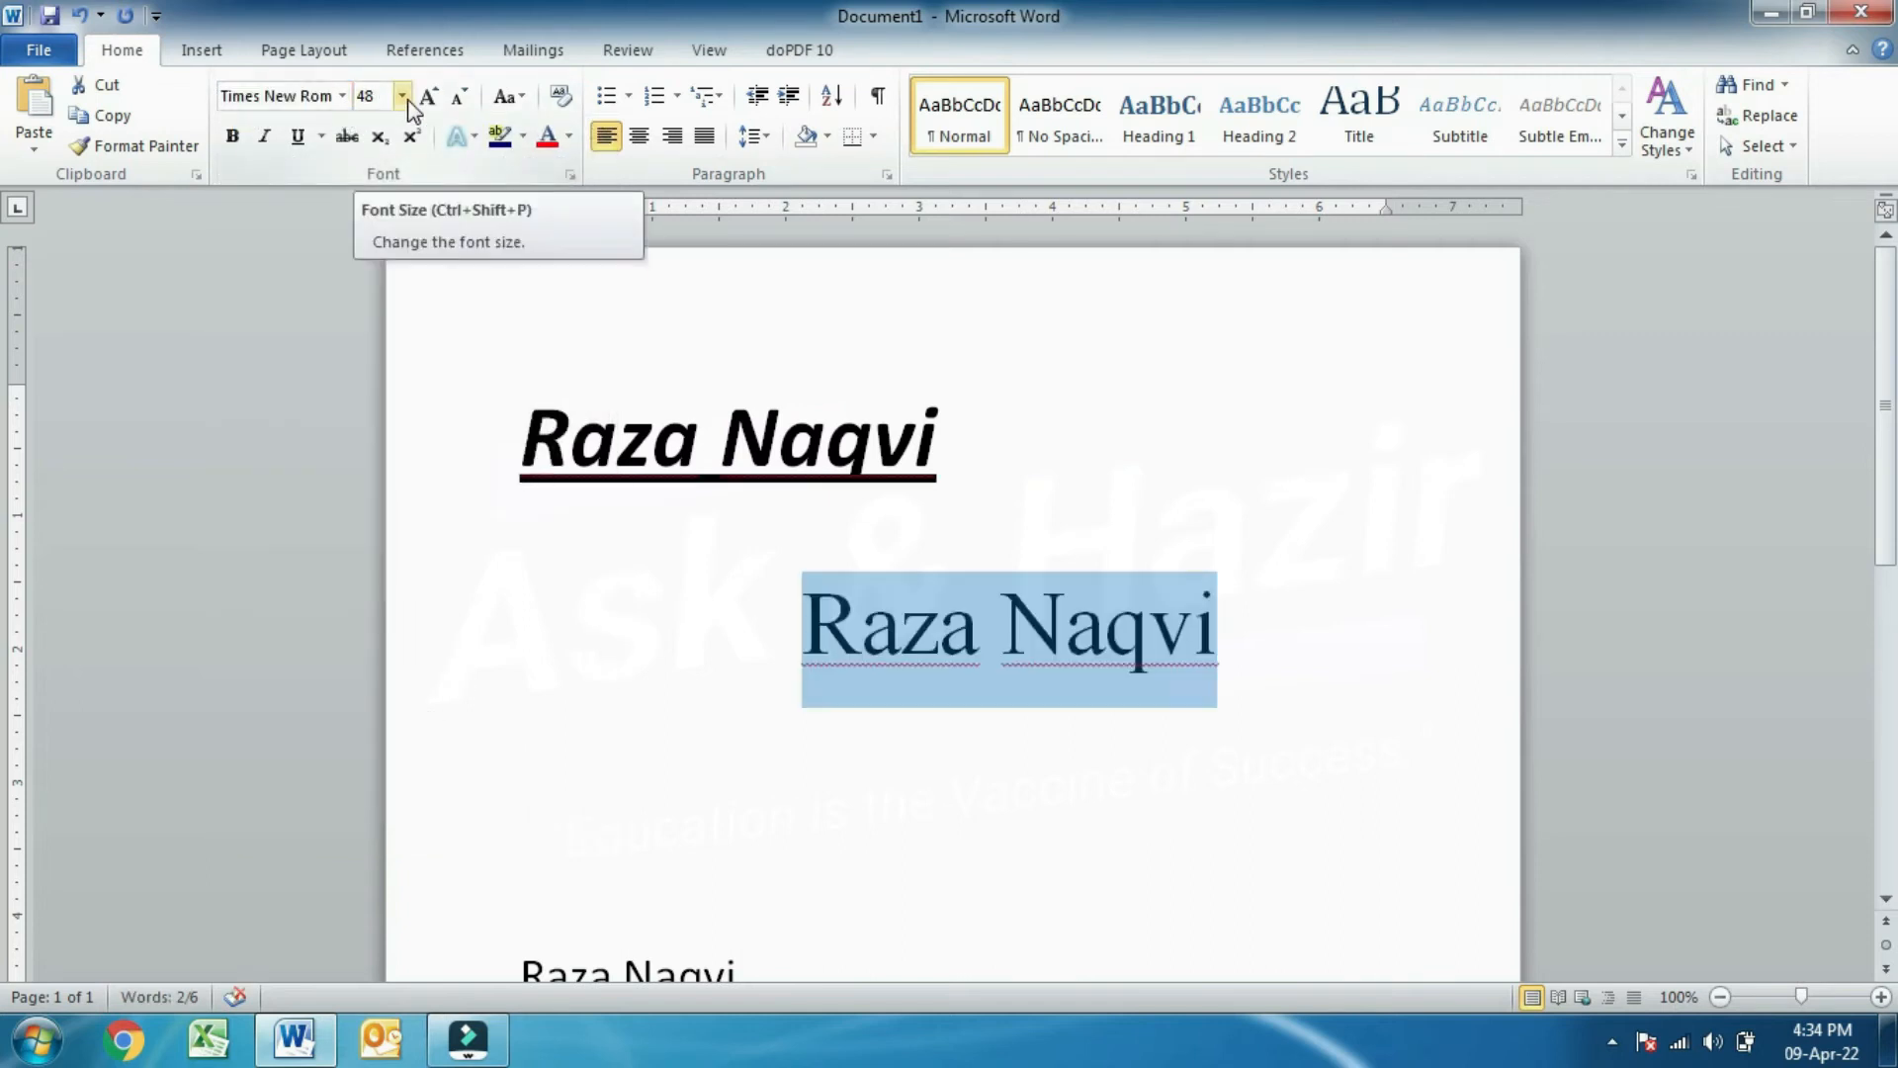
- Preview sizes such as 72 and 24 pt, but keep the second line at 48 pt
left_click(402, 95)
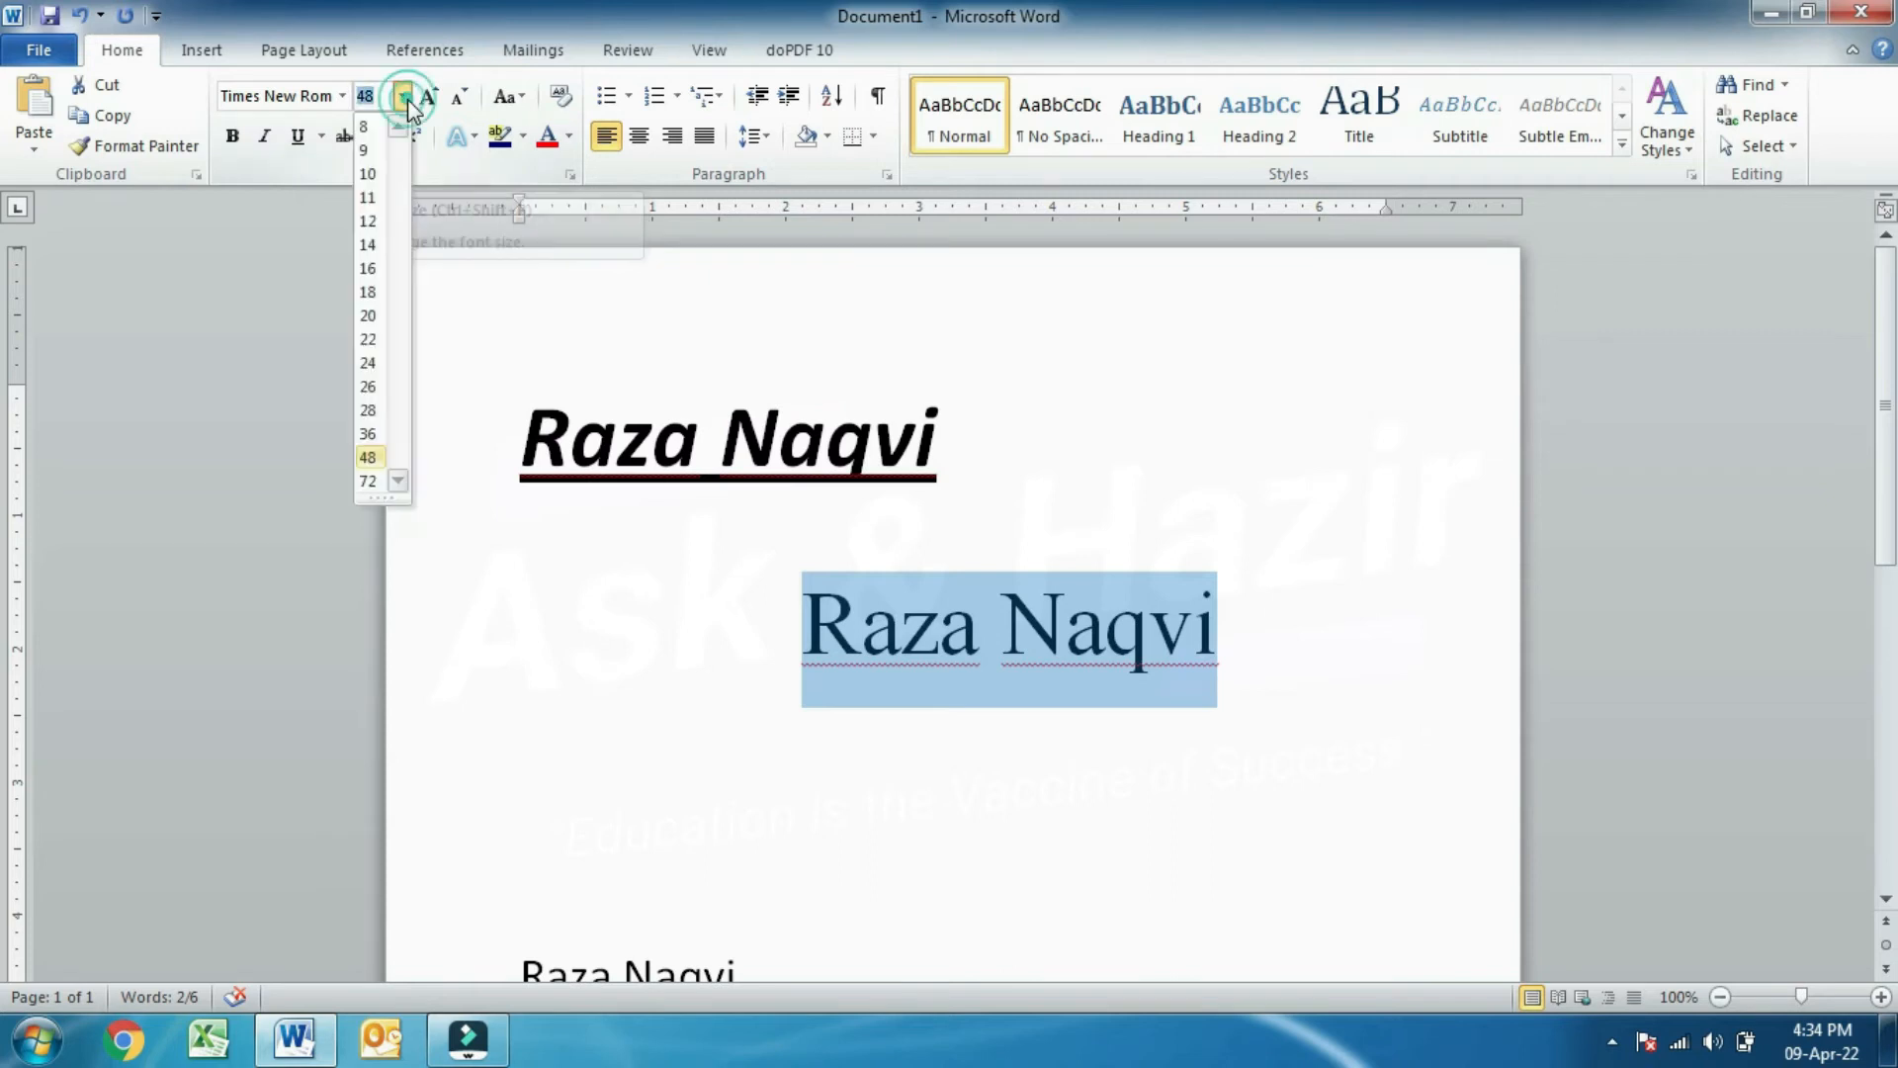
key("Down")
key("Down")
key("Down")
key("Down")
key("Down")
key("Down")
key("Down")
key("Down")
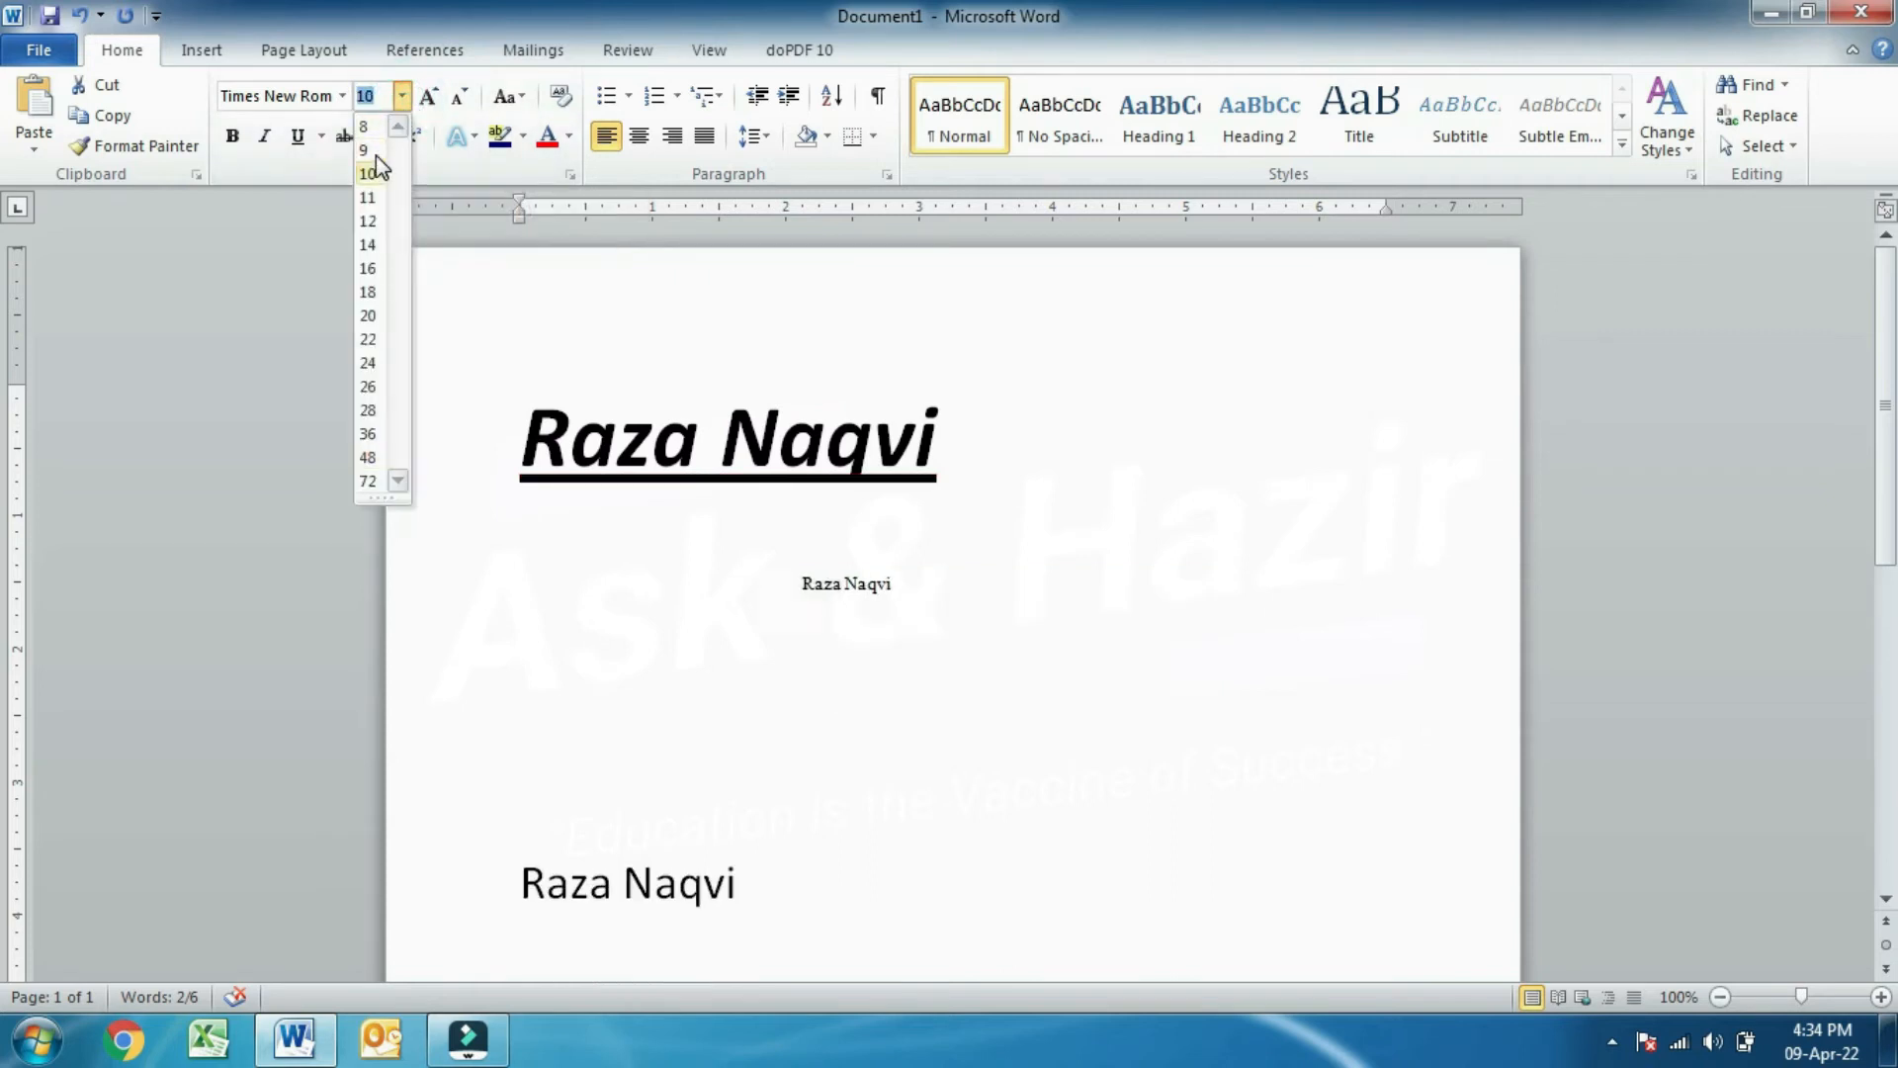
key("Down")
key("Down")
key("Down")
key("Down")
key("Down")
key("Down")
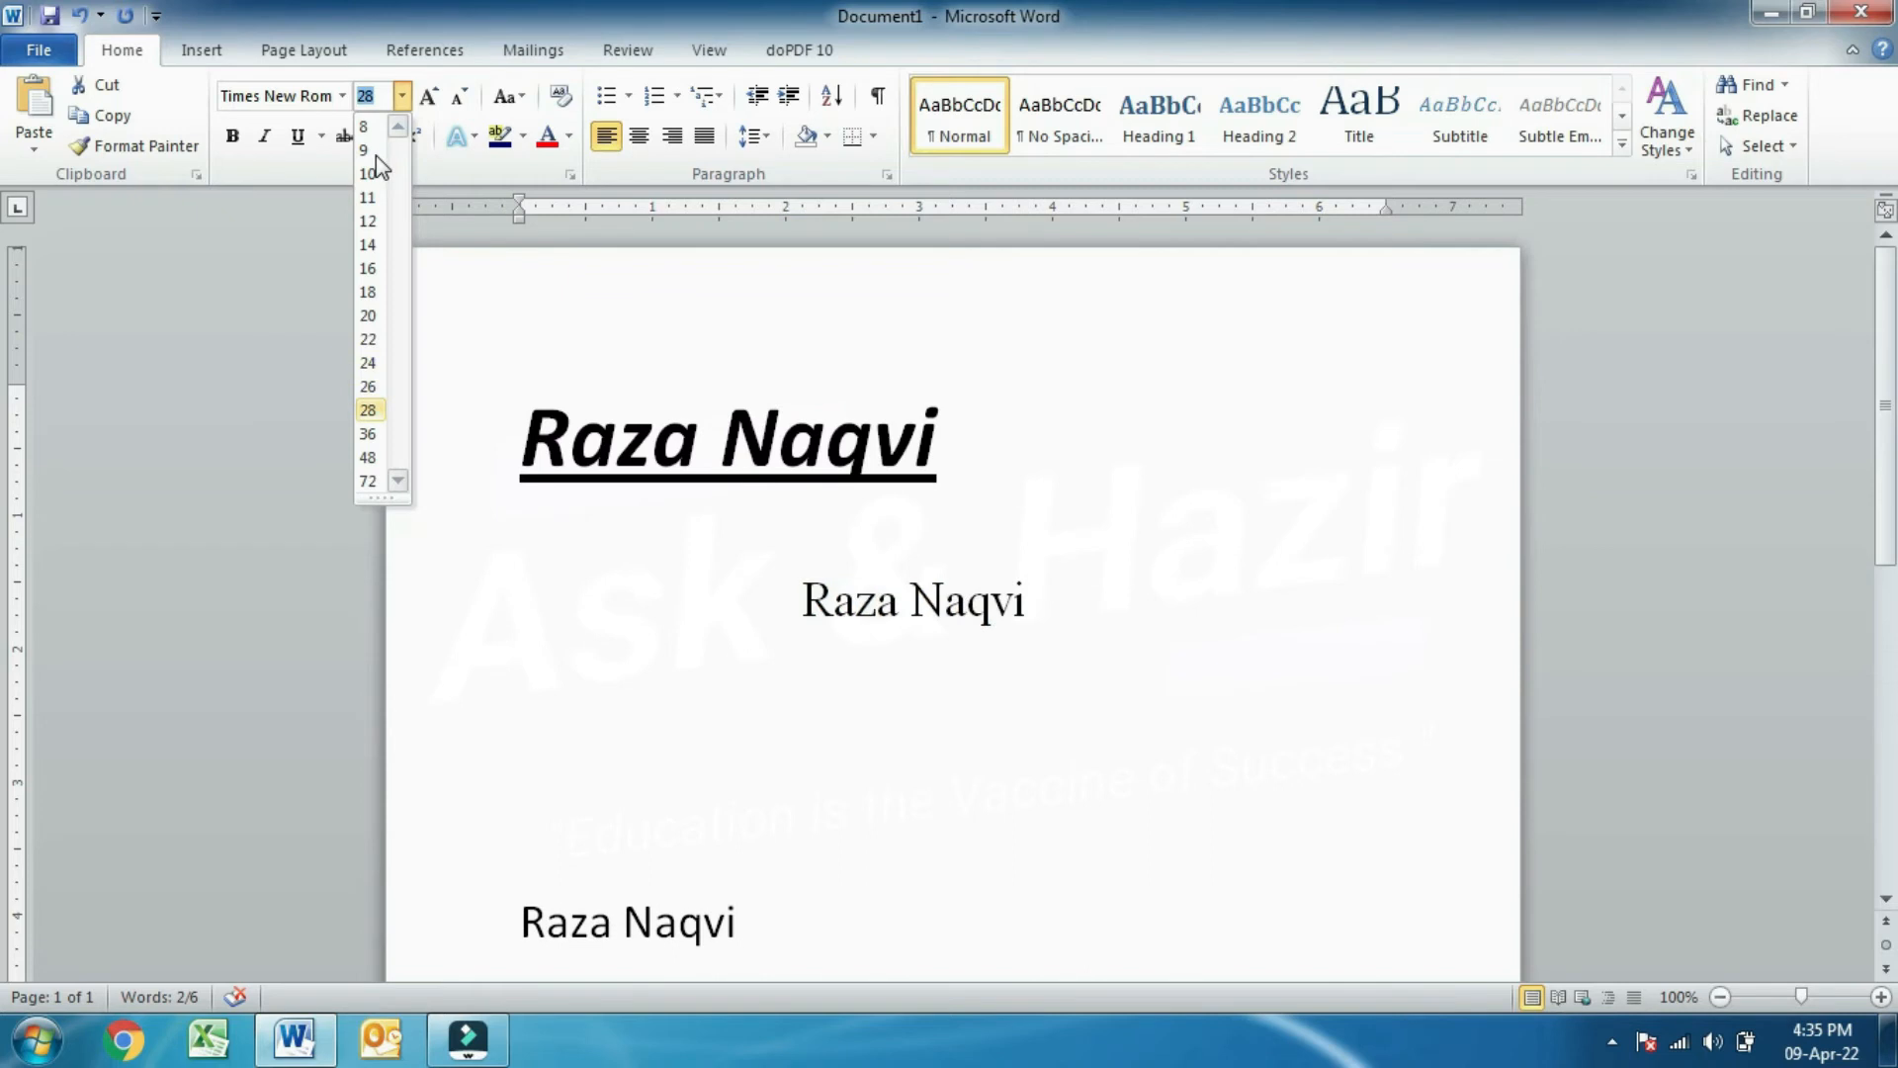
key("Up")
key("Up")
key("Up")
key("Up")
key("Up")
key("Up")
key("Up")
key("Up")
key("Up")
key("Up")
key("Up")
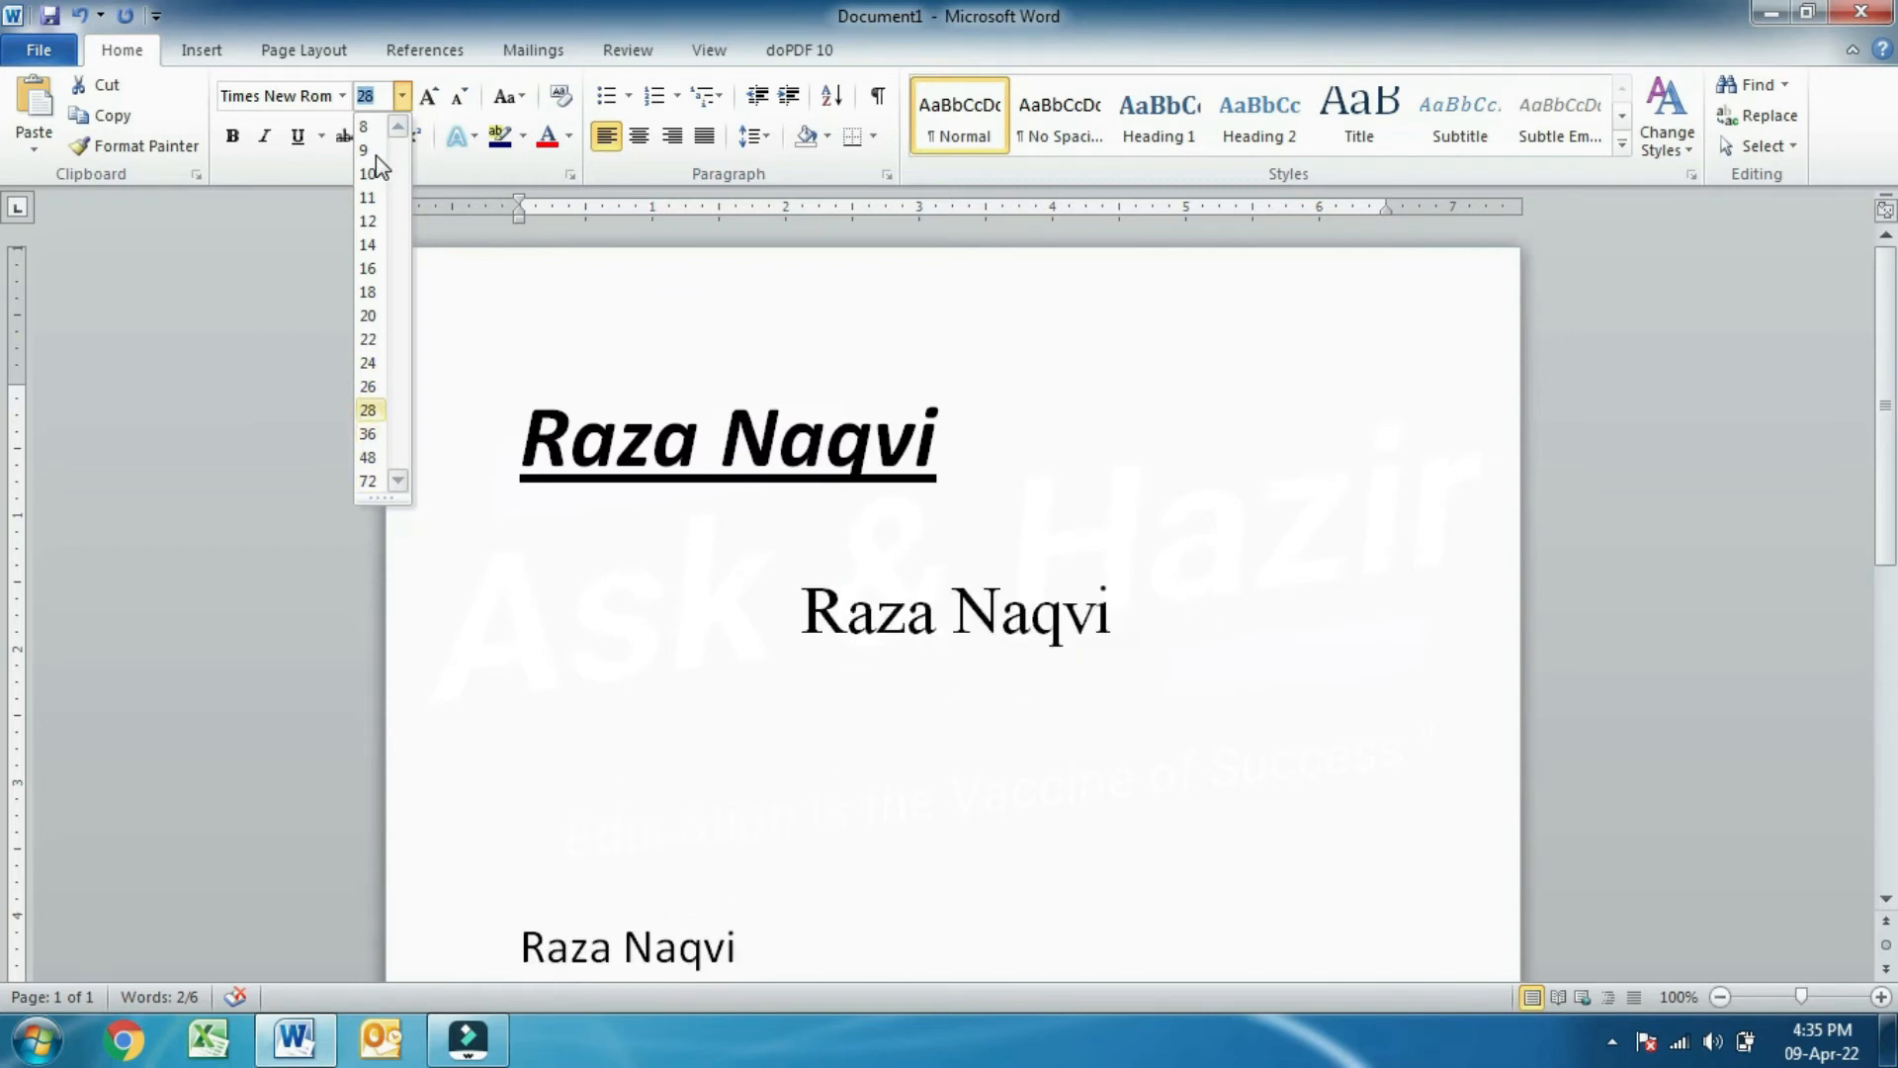
key("Down")
key("Down")
key("Down")
key("Down")
key("Down")
key("Down")
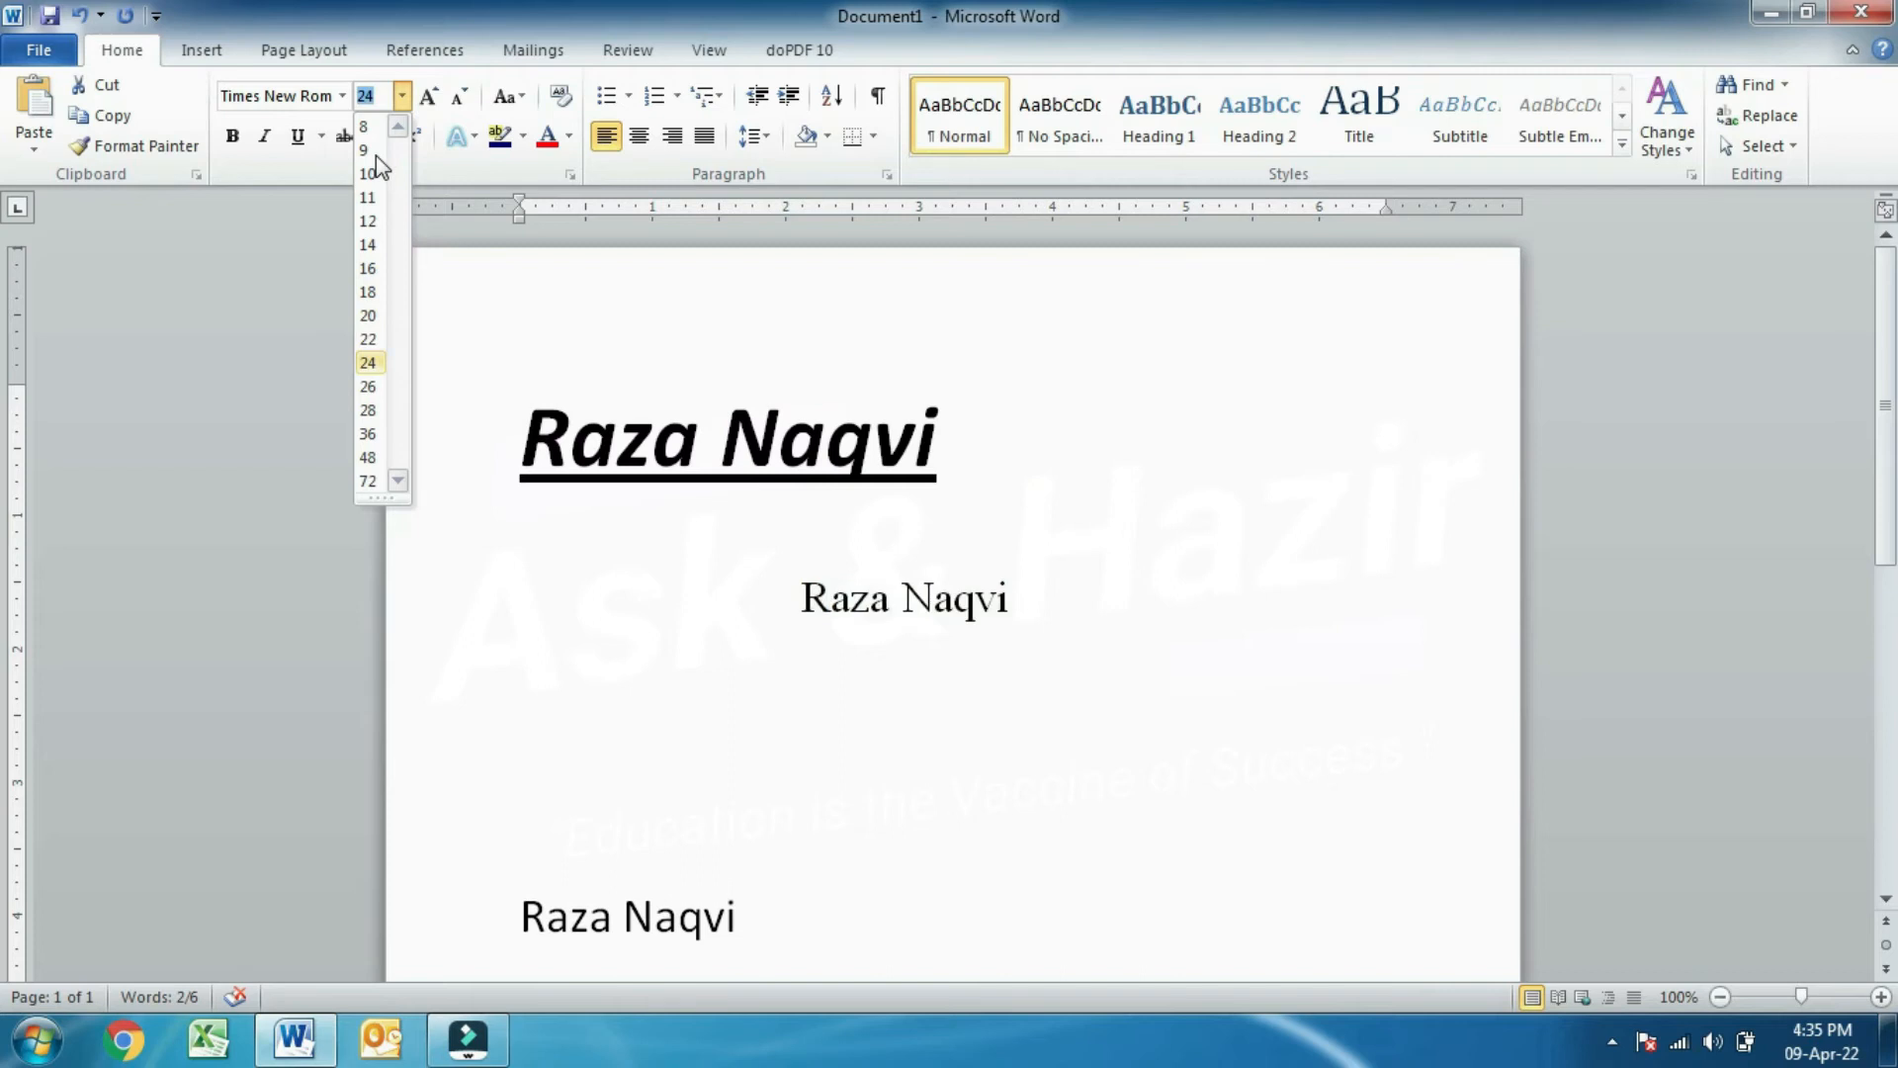
left_click(401, 99)
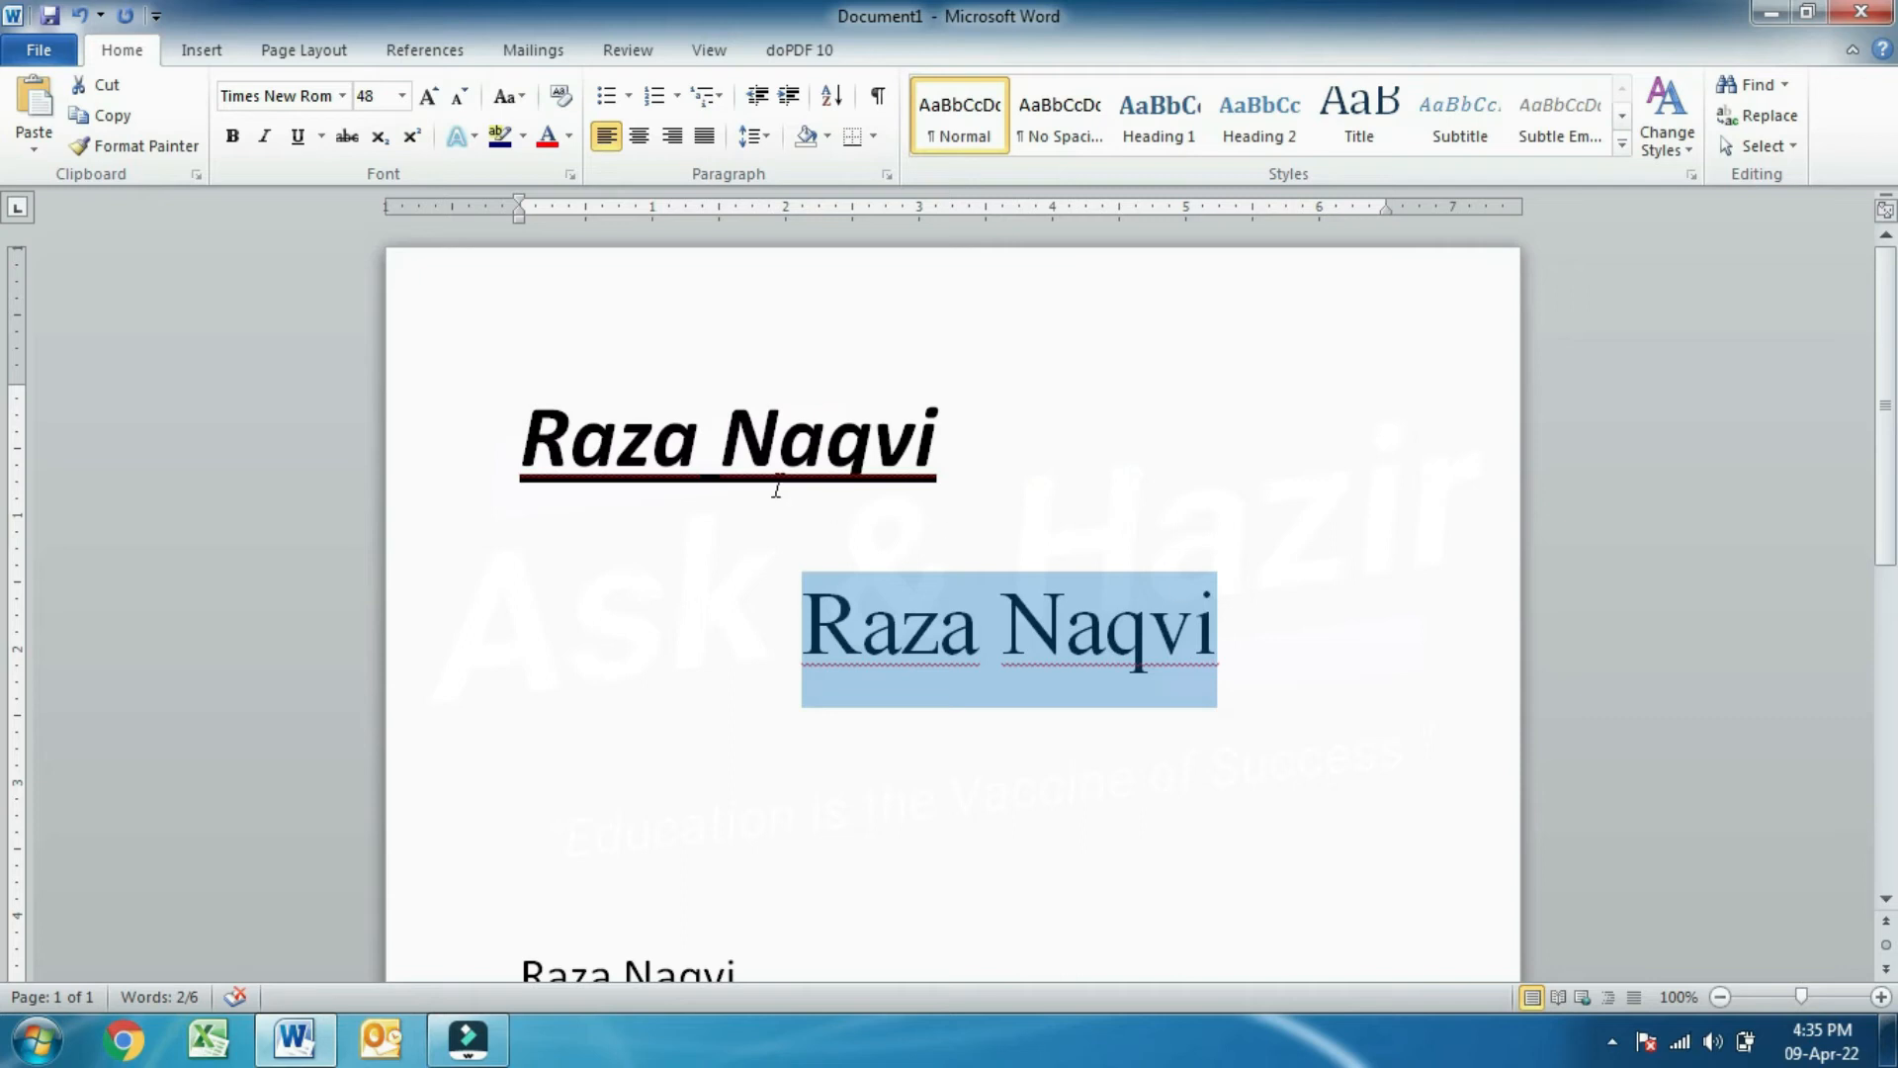
- Apply bold, italic and underline to the second name line, also using Ctrl+B and Ctrl+U
left_click(225, 146)
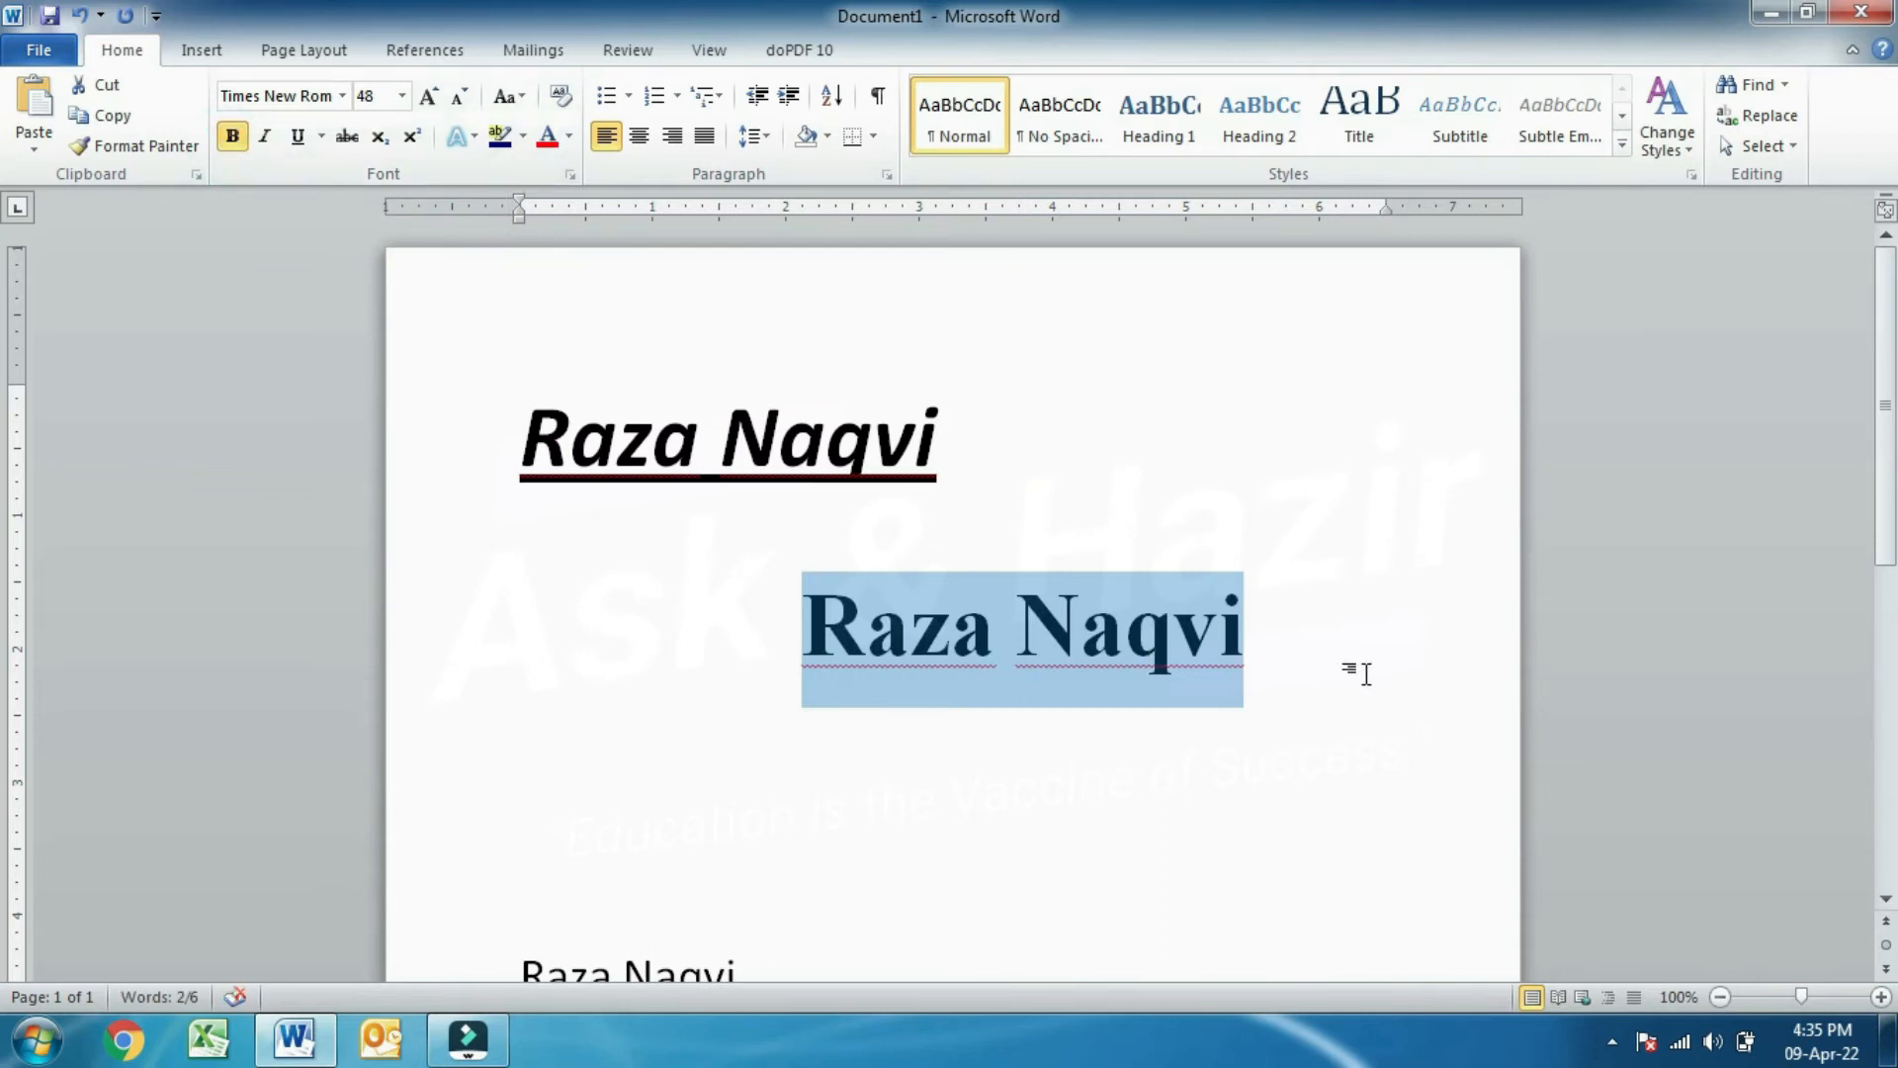
key("ctrl+b")
key("ctrl+b")
left_click(269, 140)
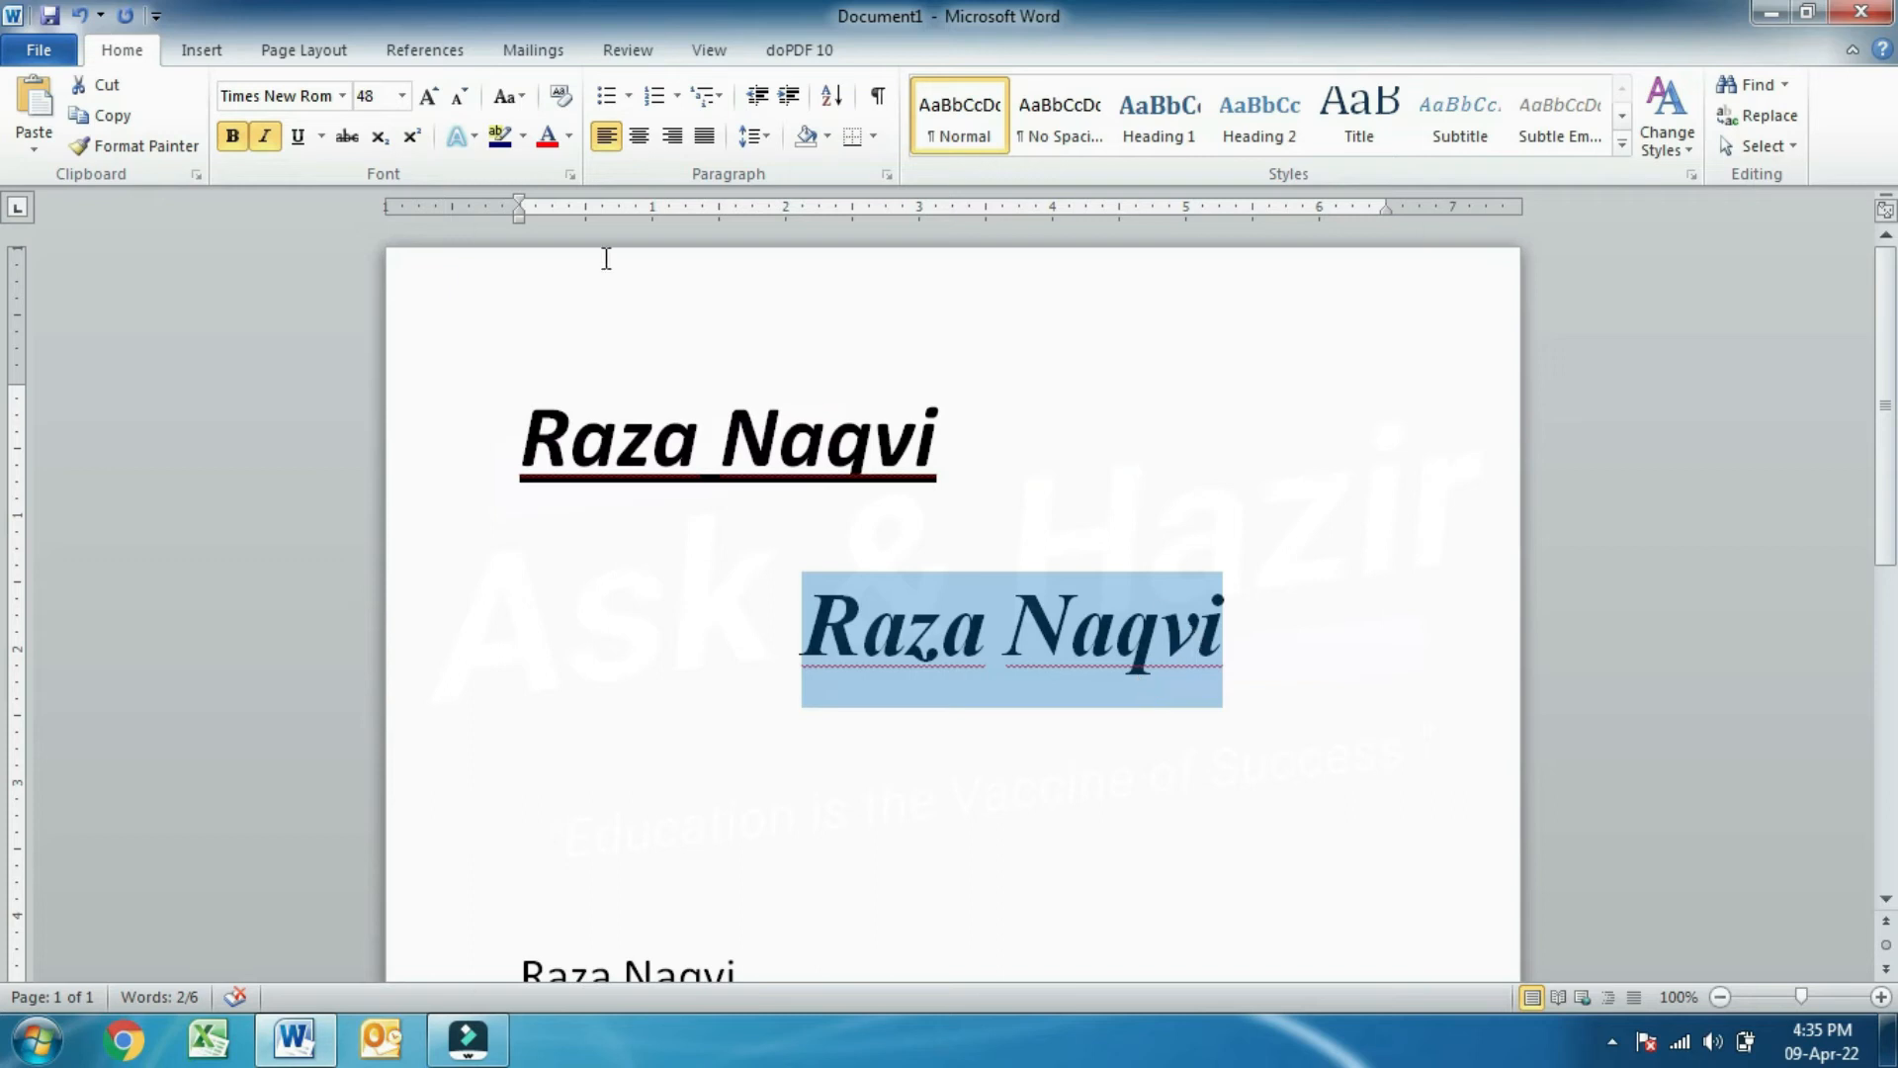
left_click(297, 145)
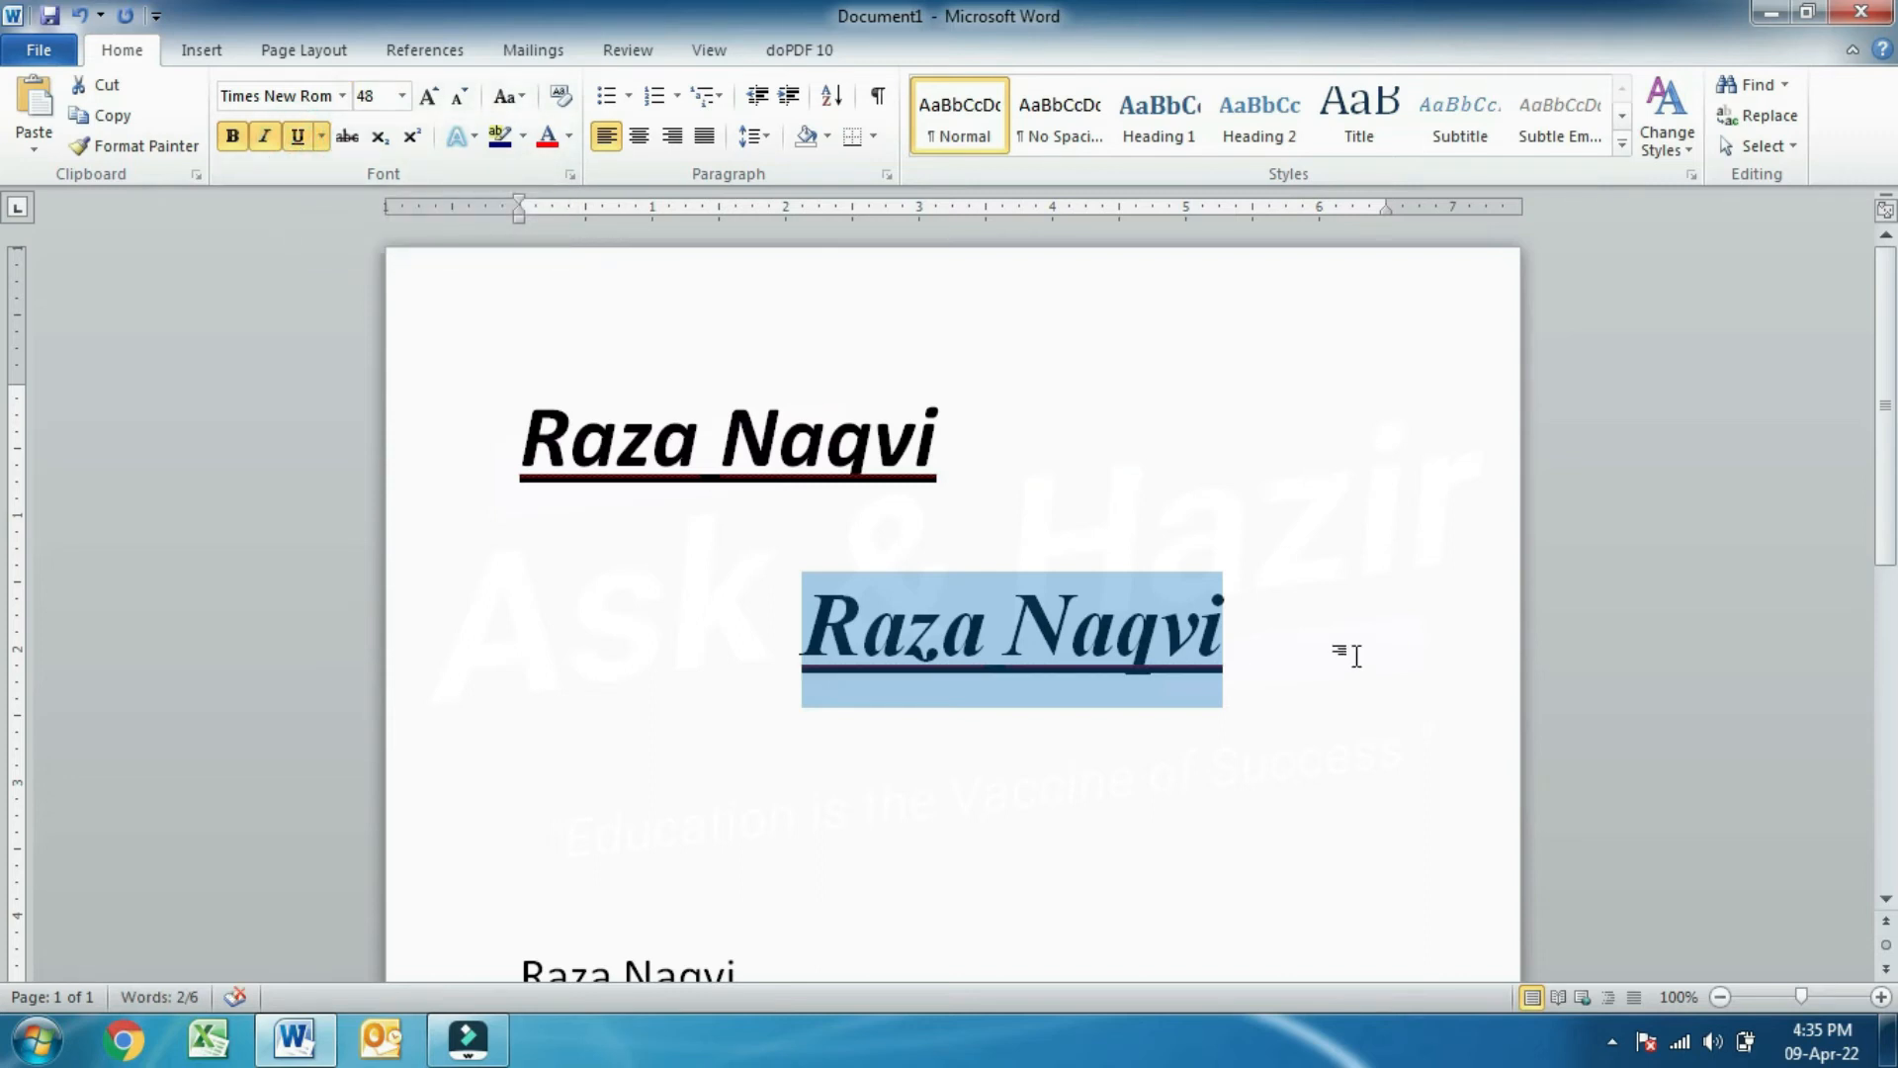
key("ctrl+u")
key("ctrl+u")
- Apply strikethrough to the bold, italic, underlined top name line
left_click_drag(619, 390, 939, 476)
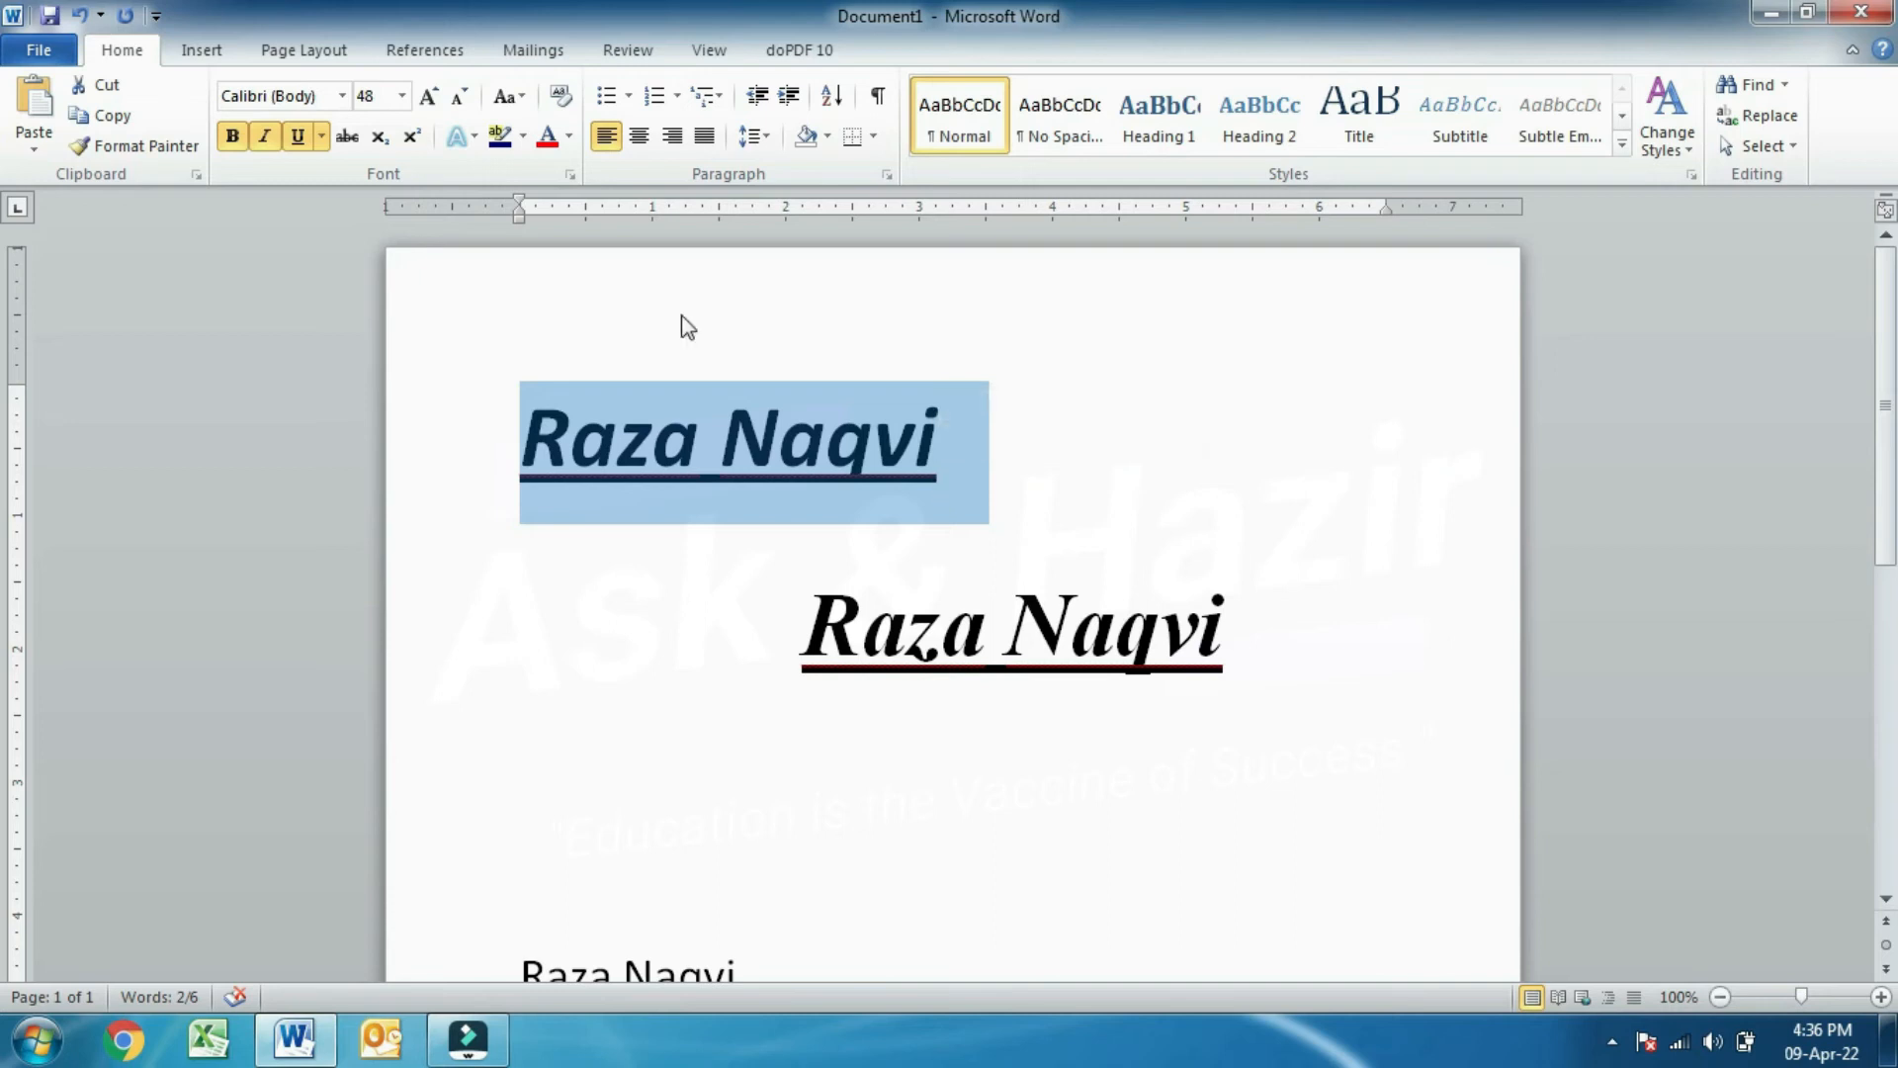
left_click(352, 145)
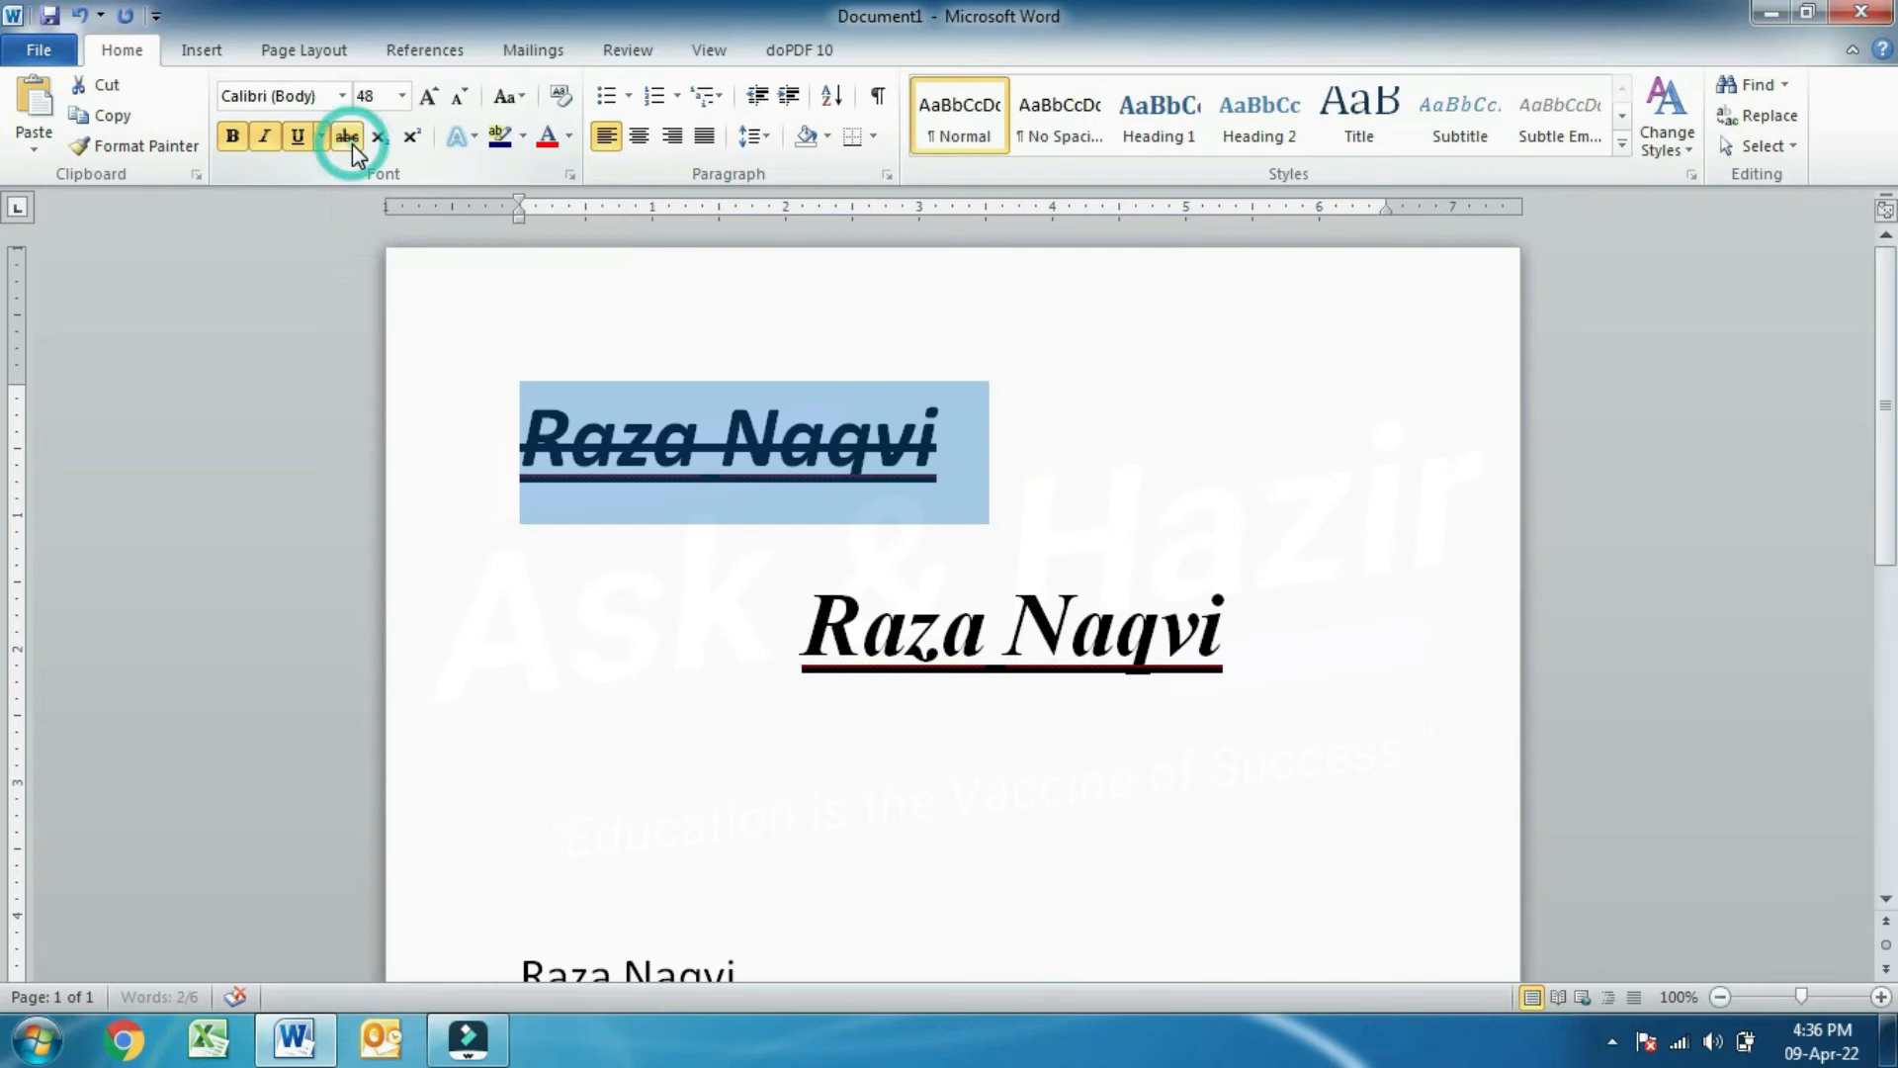
left_click(704, 568)
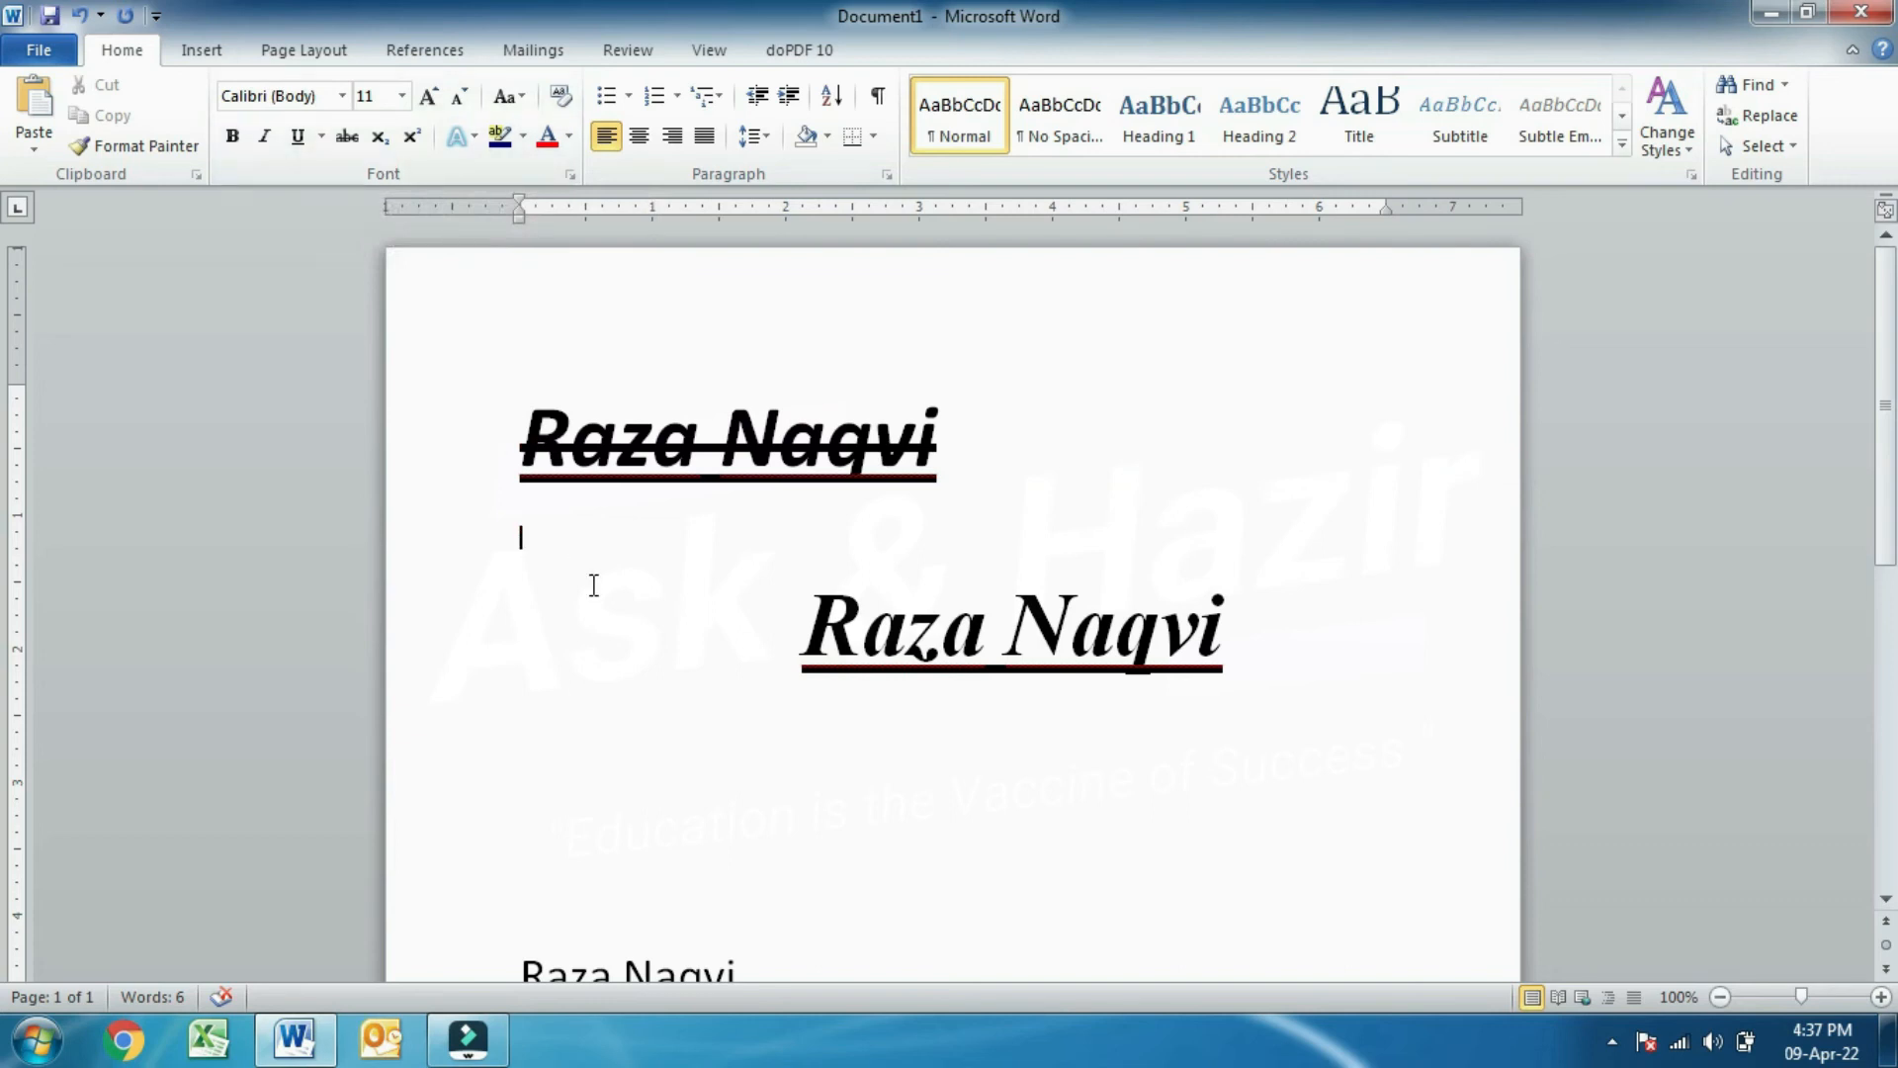
- Type 'x2' and enlarge it to 36 pt
type("x2")
left_click_drag(567, 551, 479, 543)
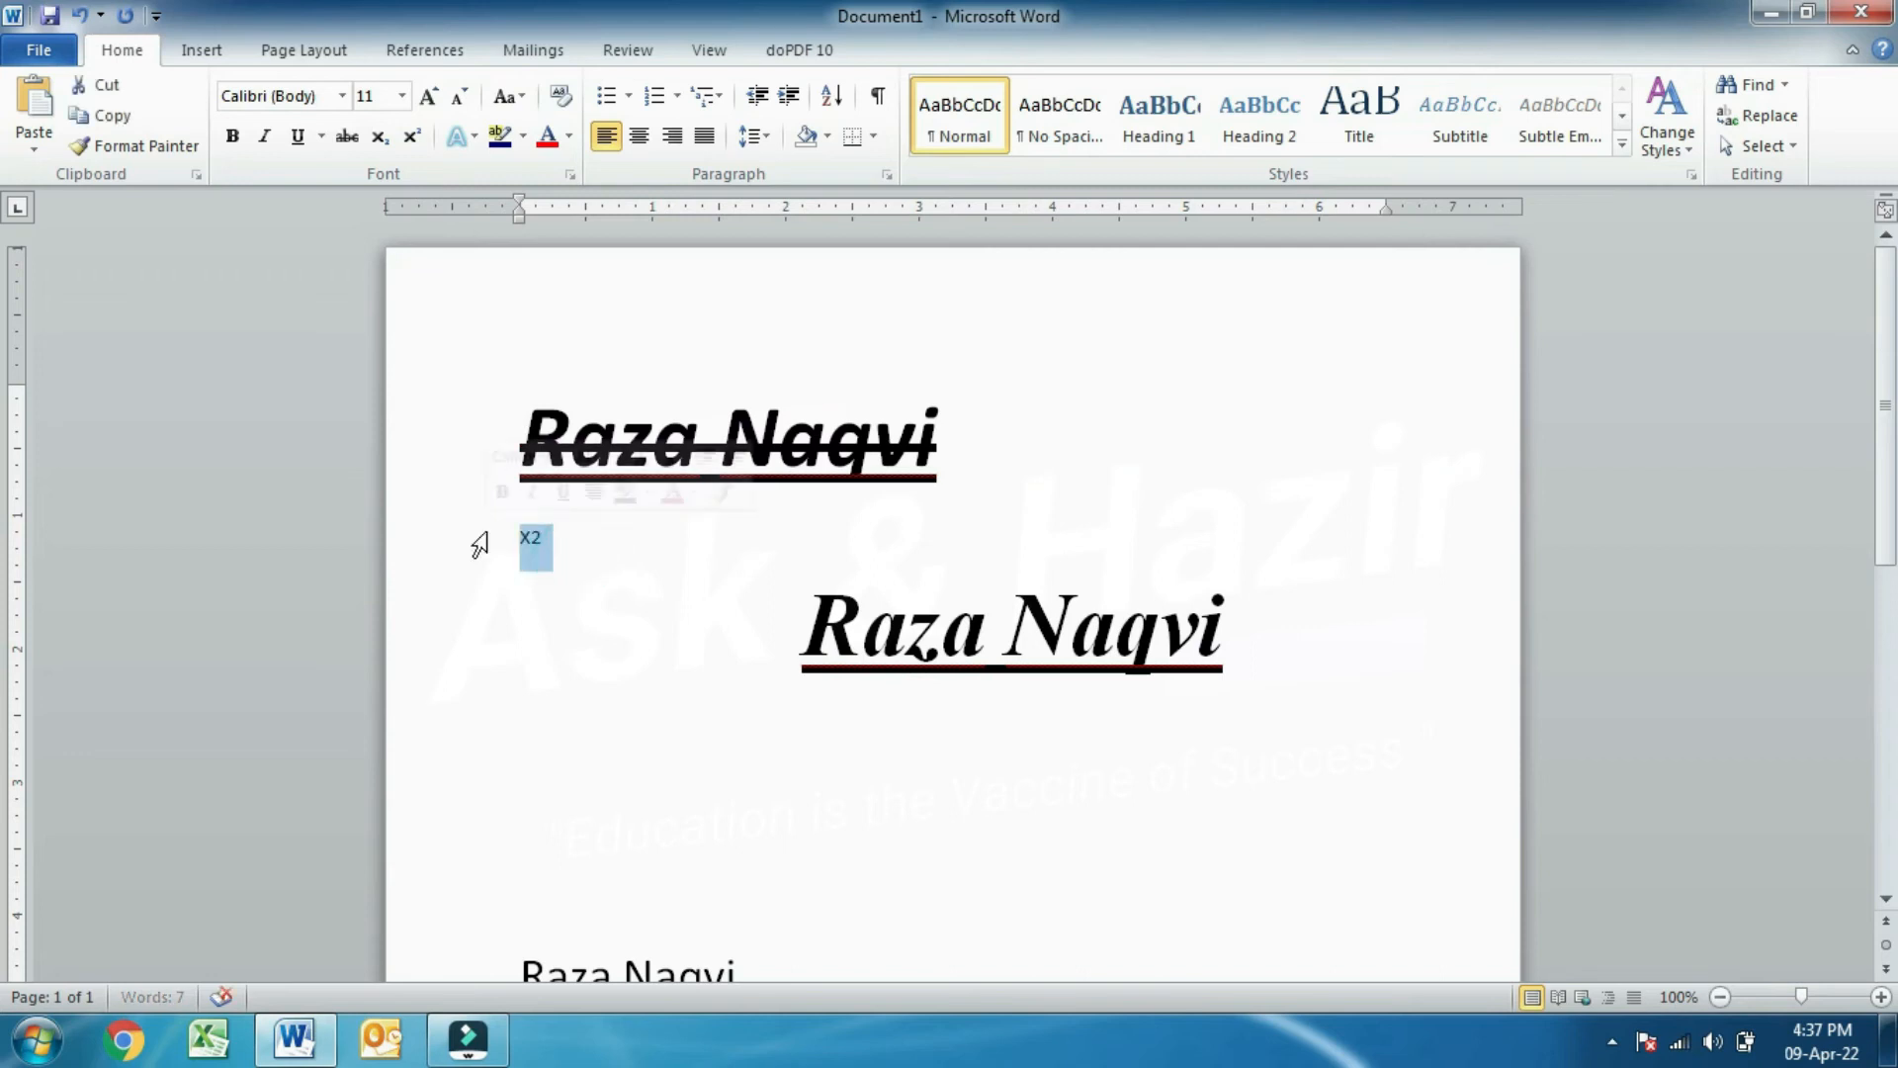
left_click(428, 96)
double_click(428, 96)
double_click(428, 96)
double_click(428, 96)
double_click(428, 96)
left_click(428, 96)
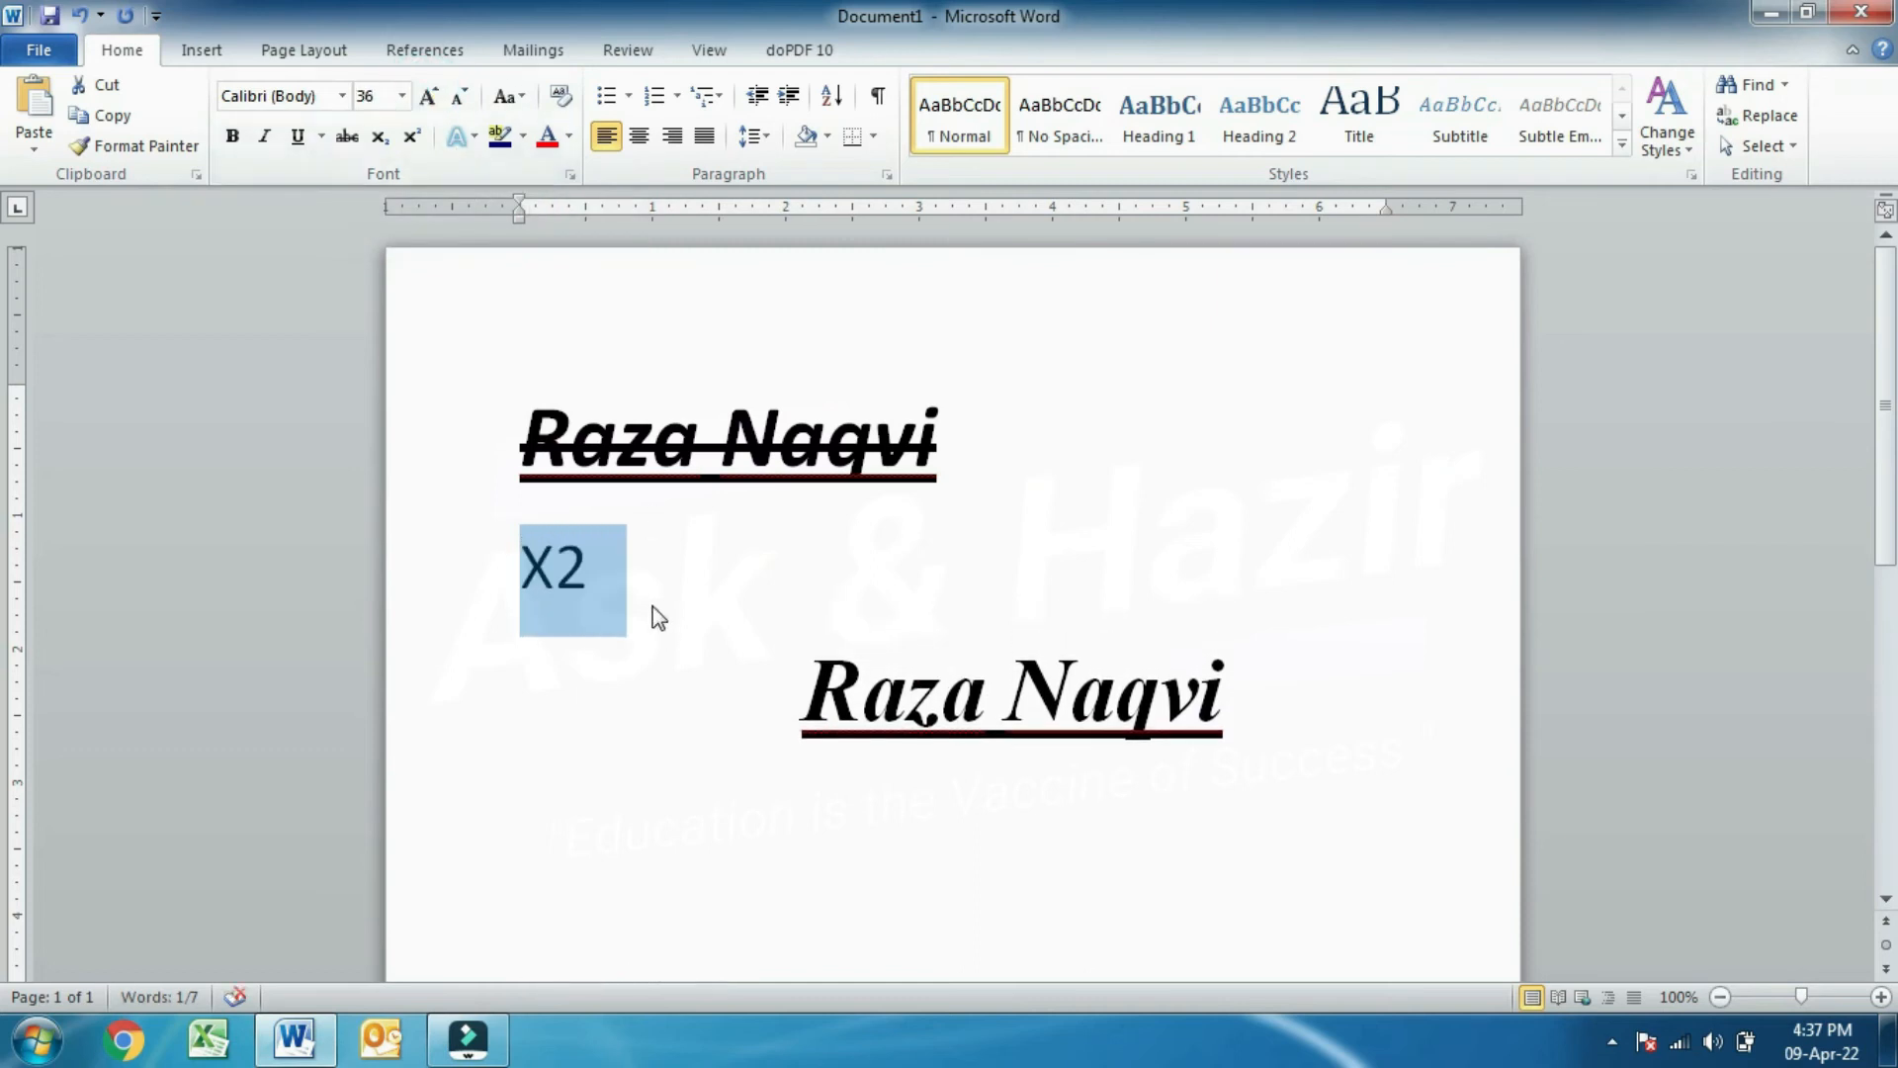
left_click(593, 569)
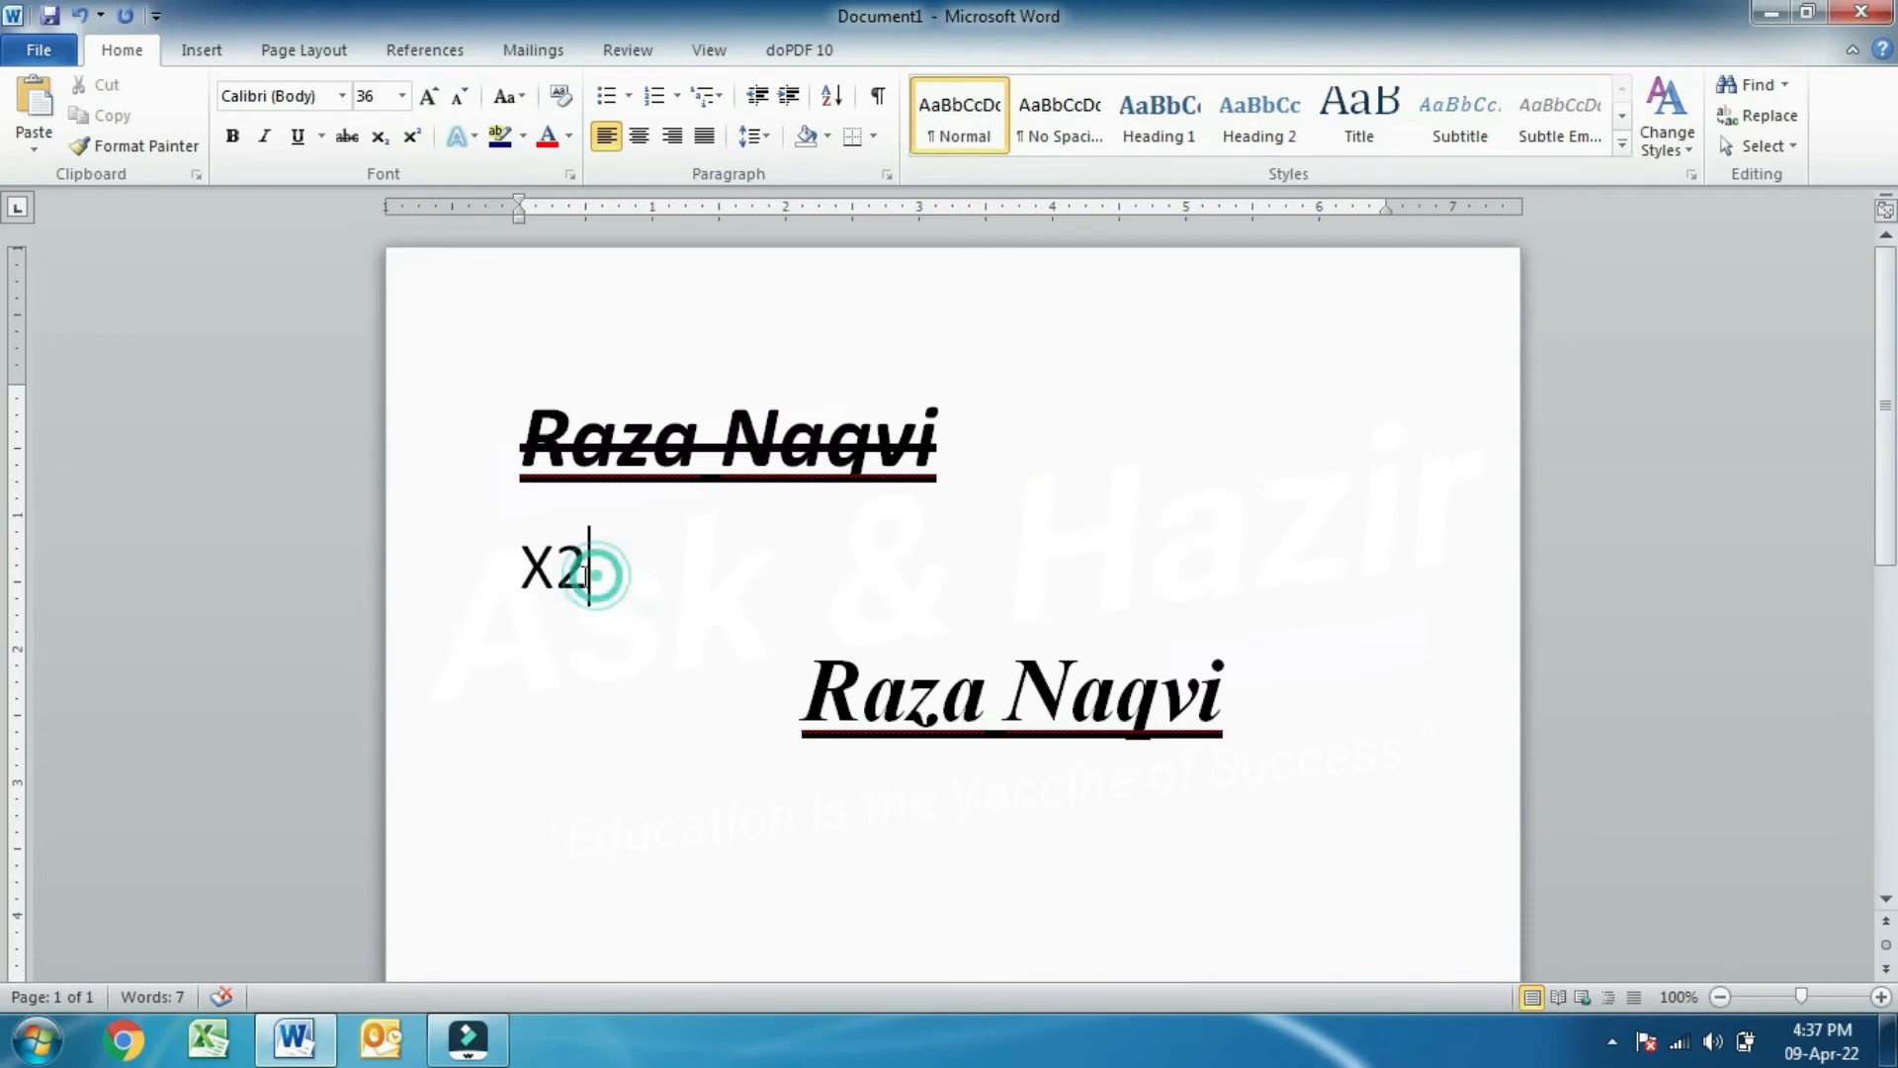
- Make the 2 a subscript and add an empty line below X₂
left_click_drag(596, 570, 566, 571)
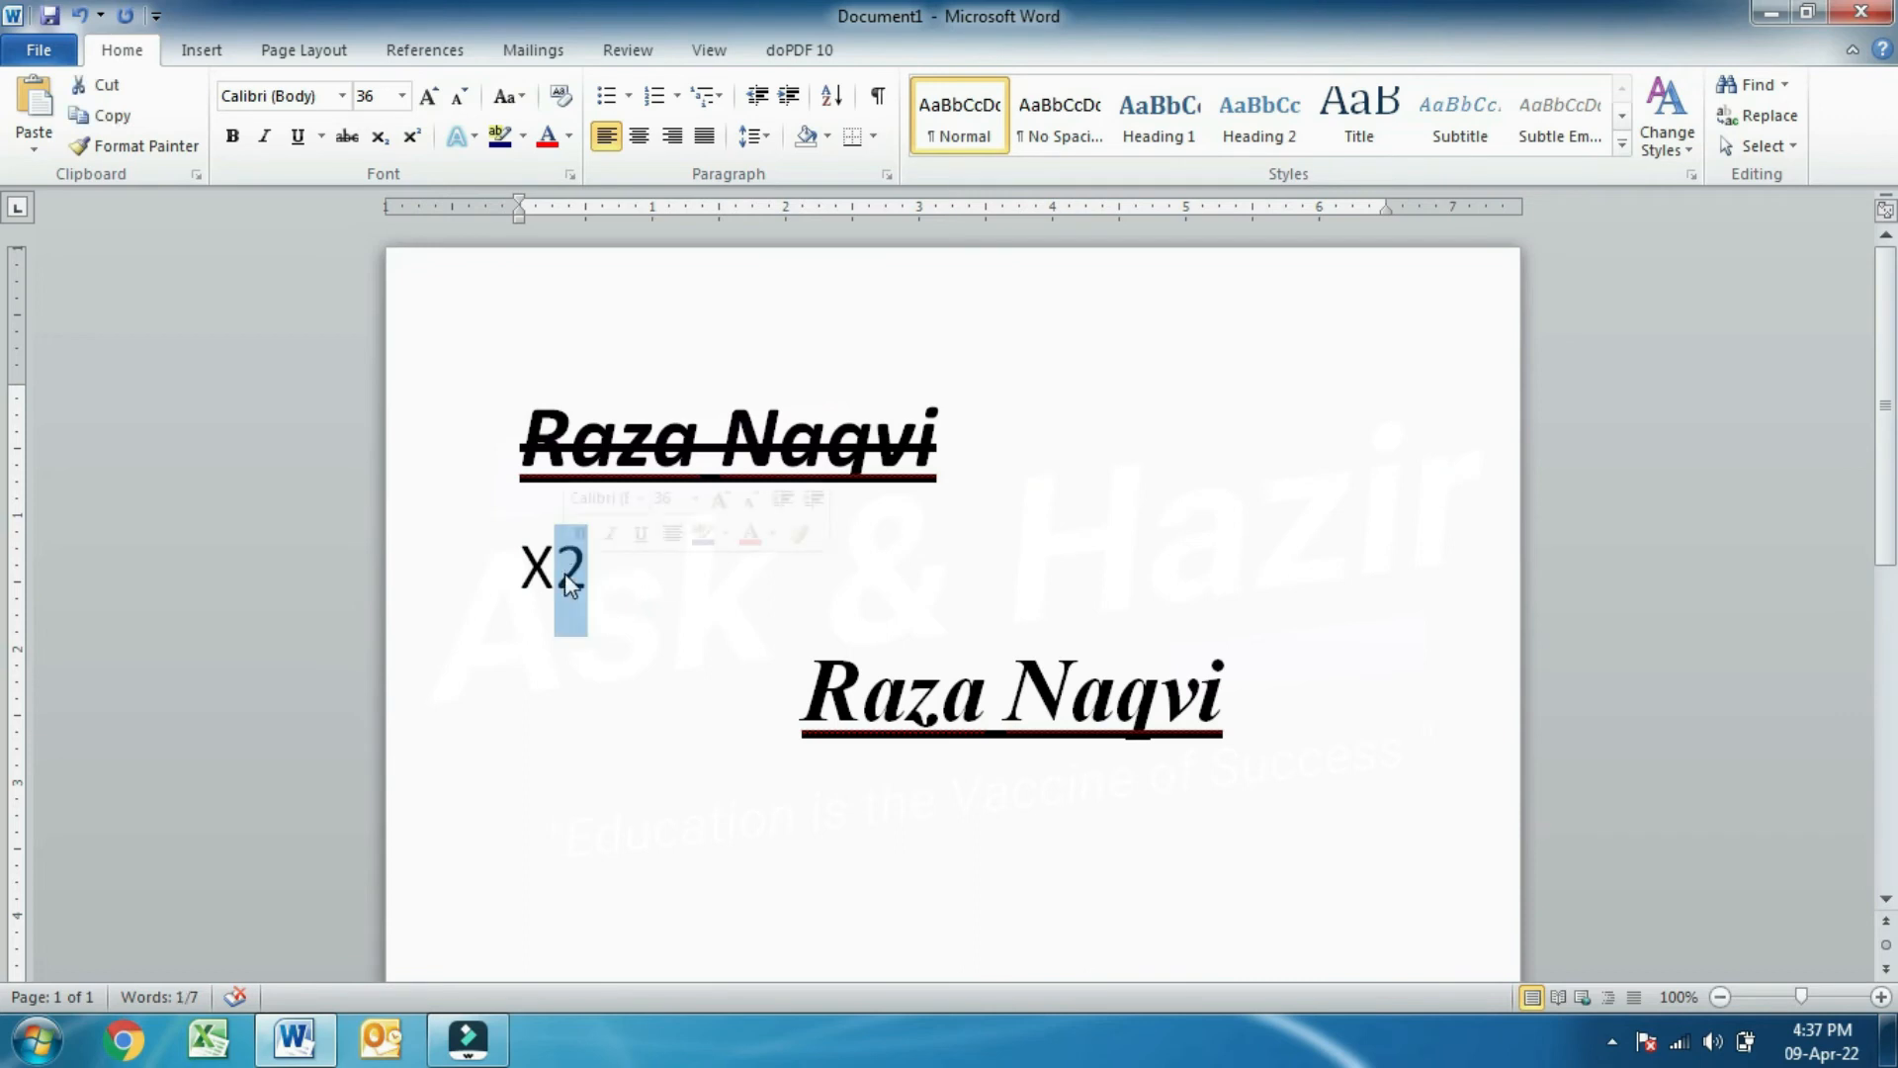
left_click(382, 146)
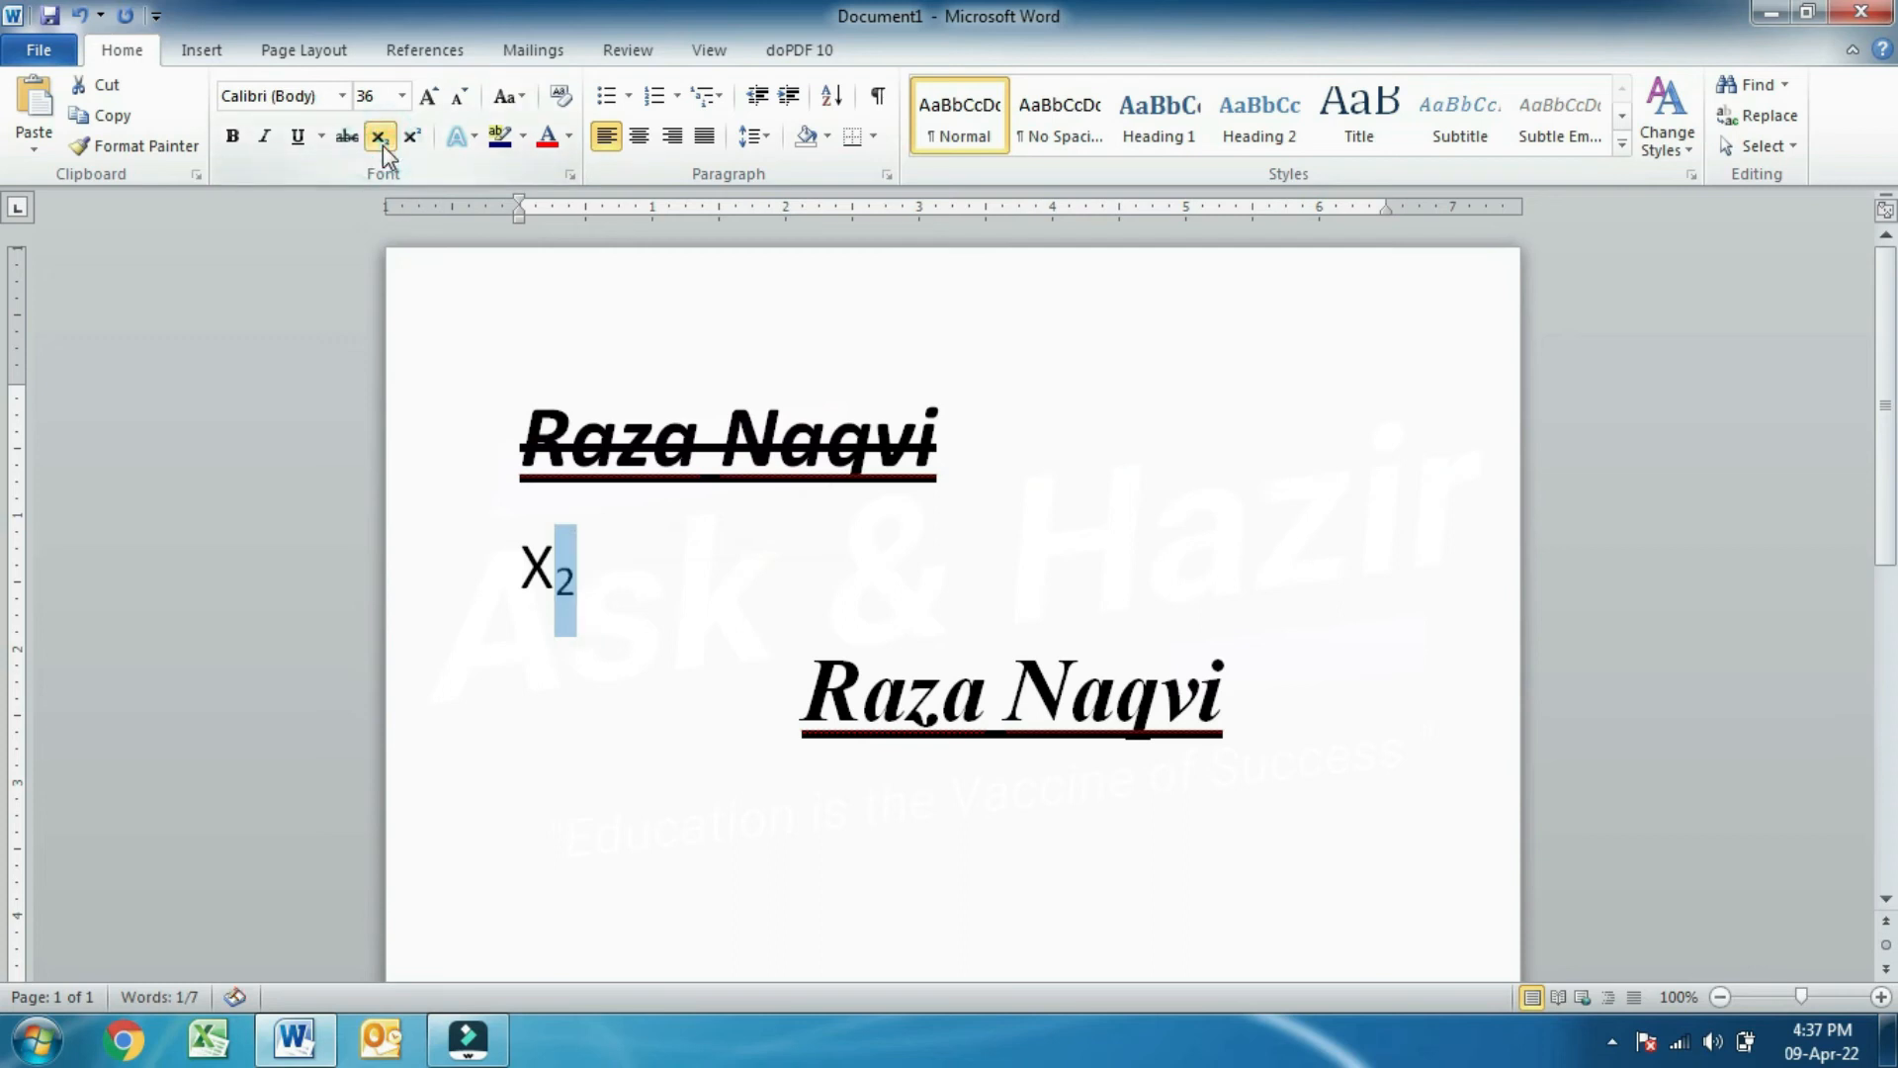
left_click(643, 540)
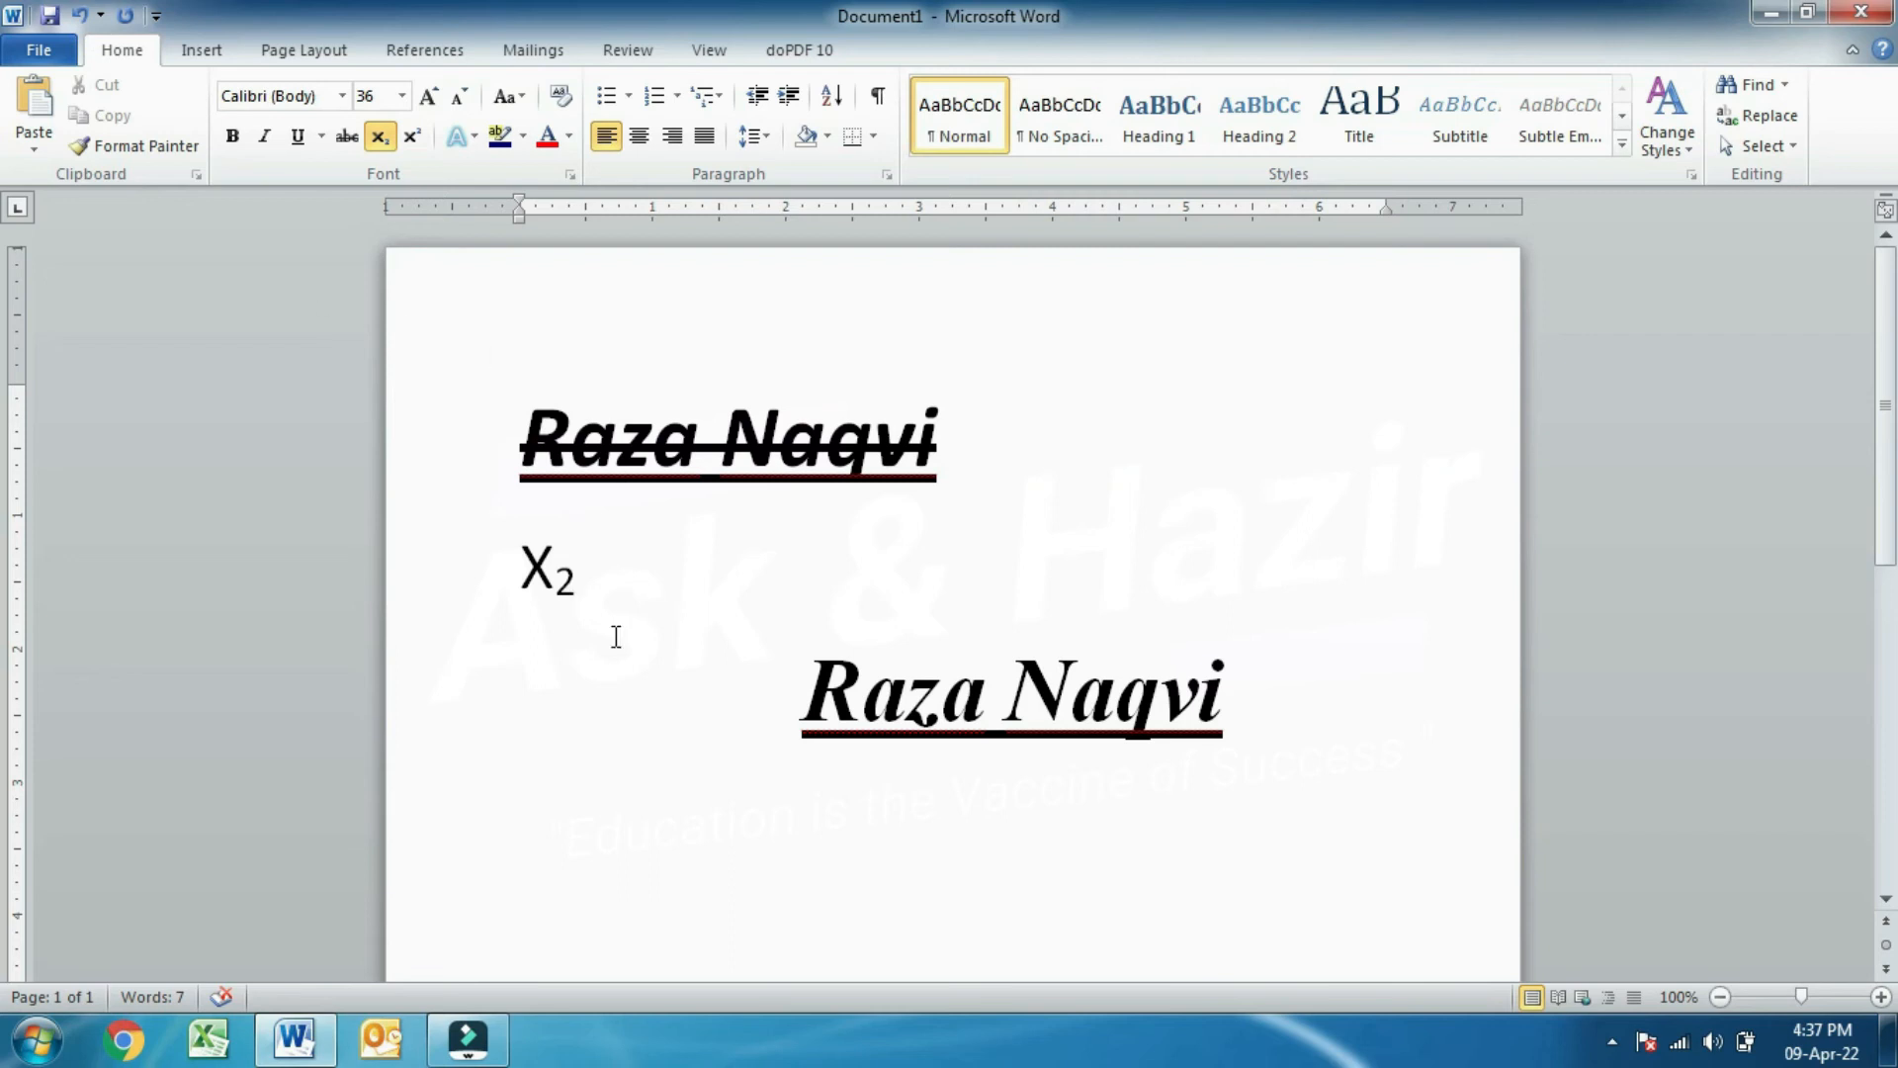
key("Return")
- Switch the 2 from subscript to superscript, giving X²
left_click_drag(591, 568, 553, 568)
left_click(379, 136)
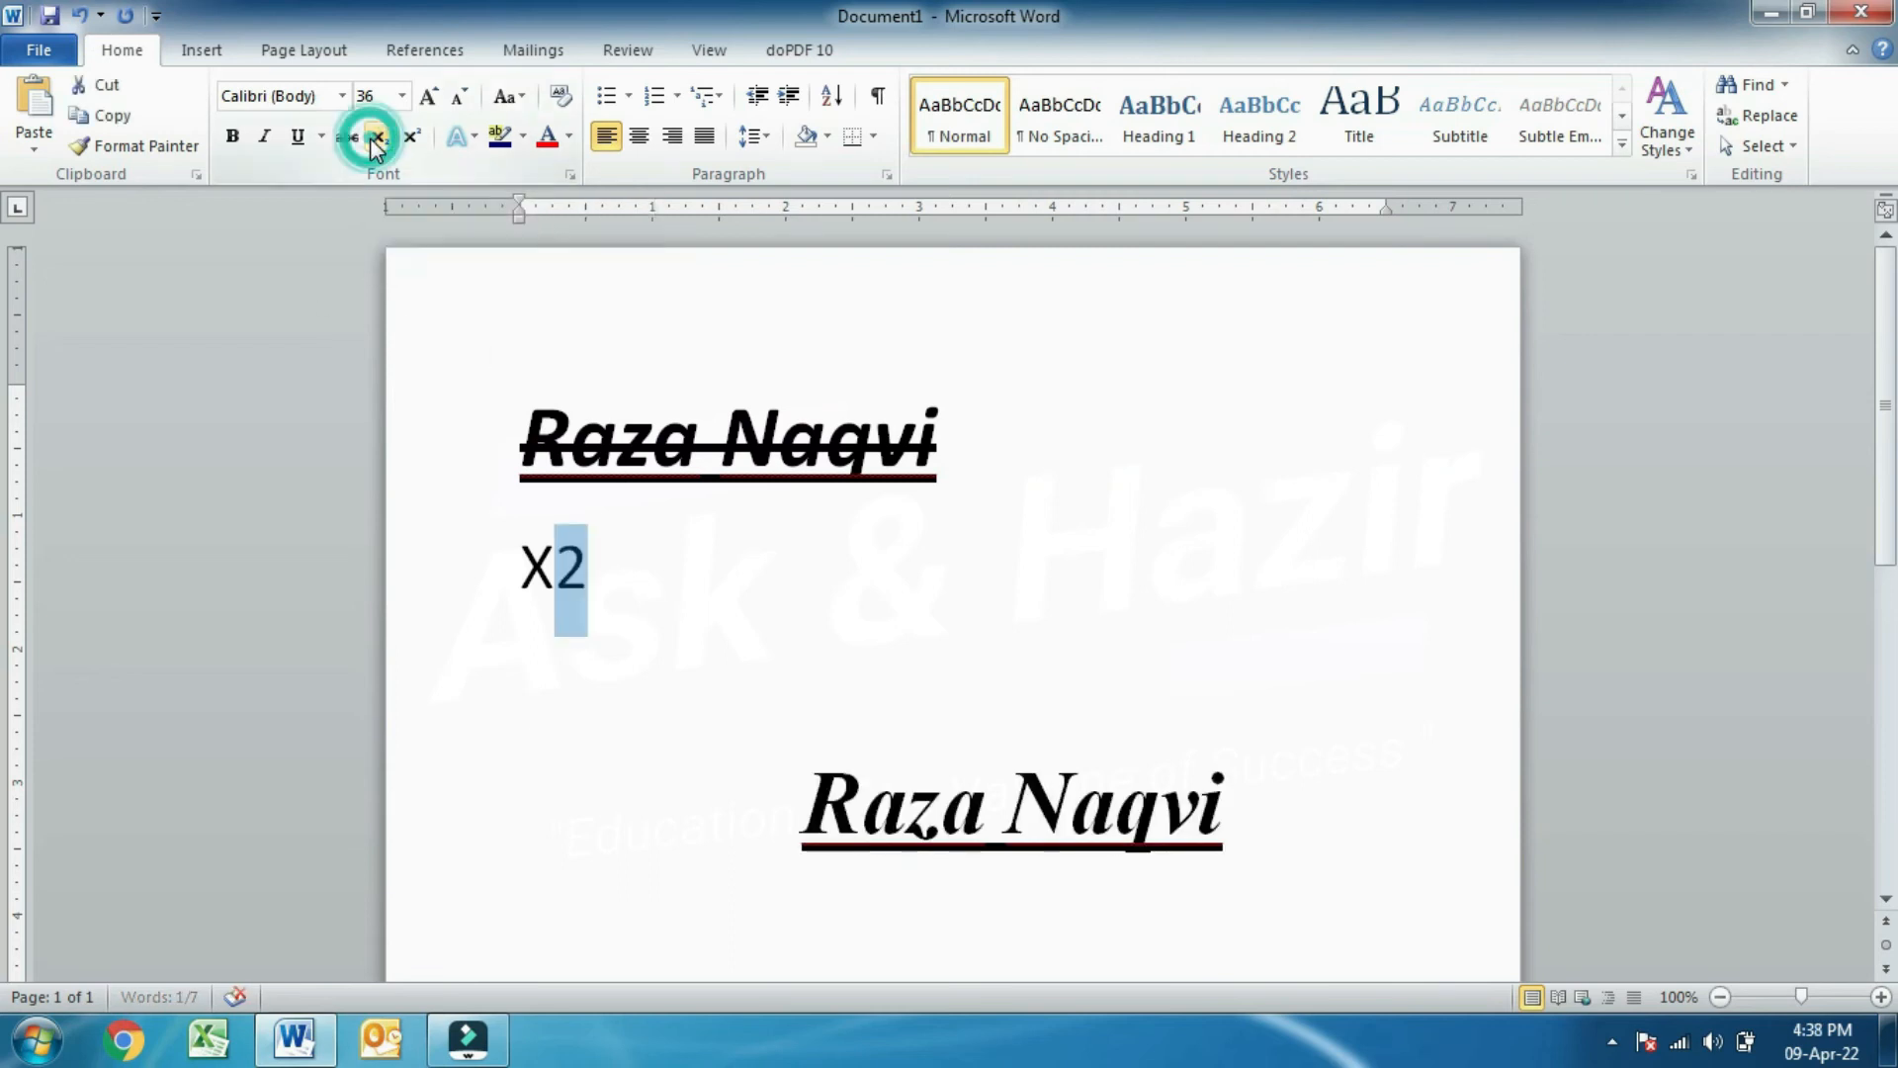
left_click(702, 608)
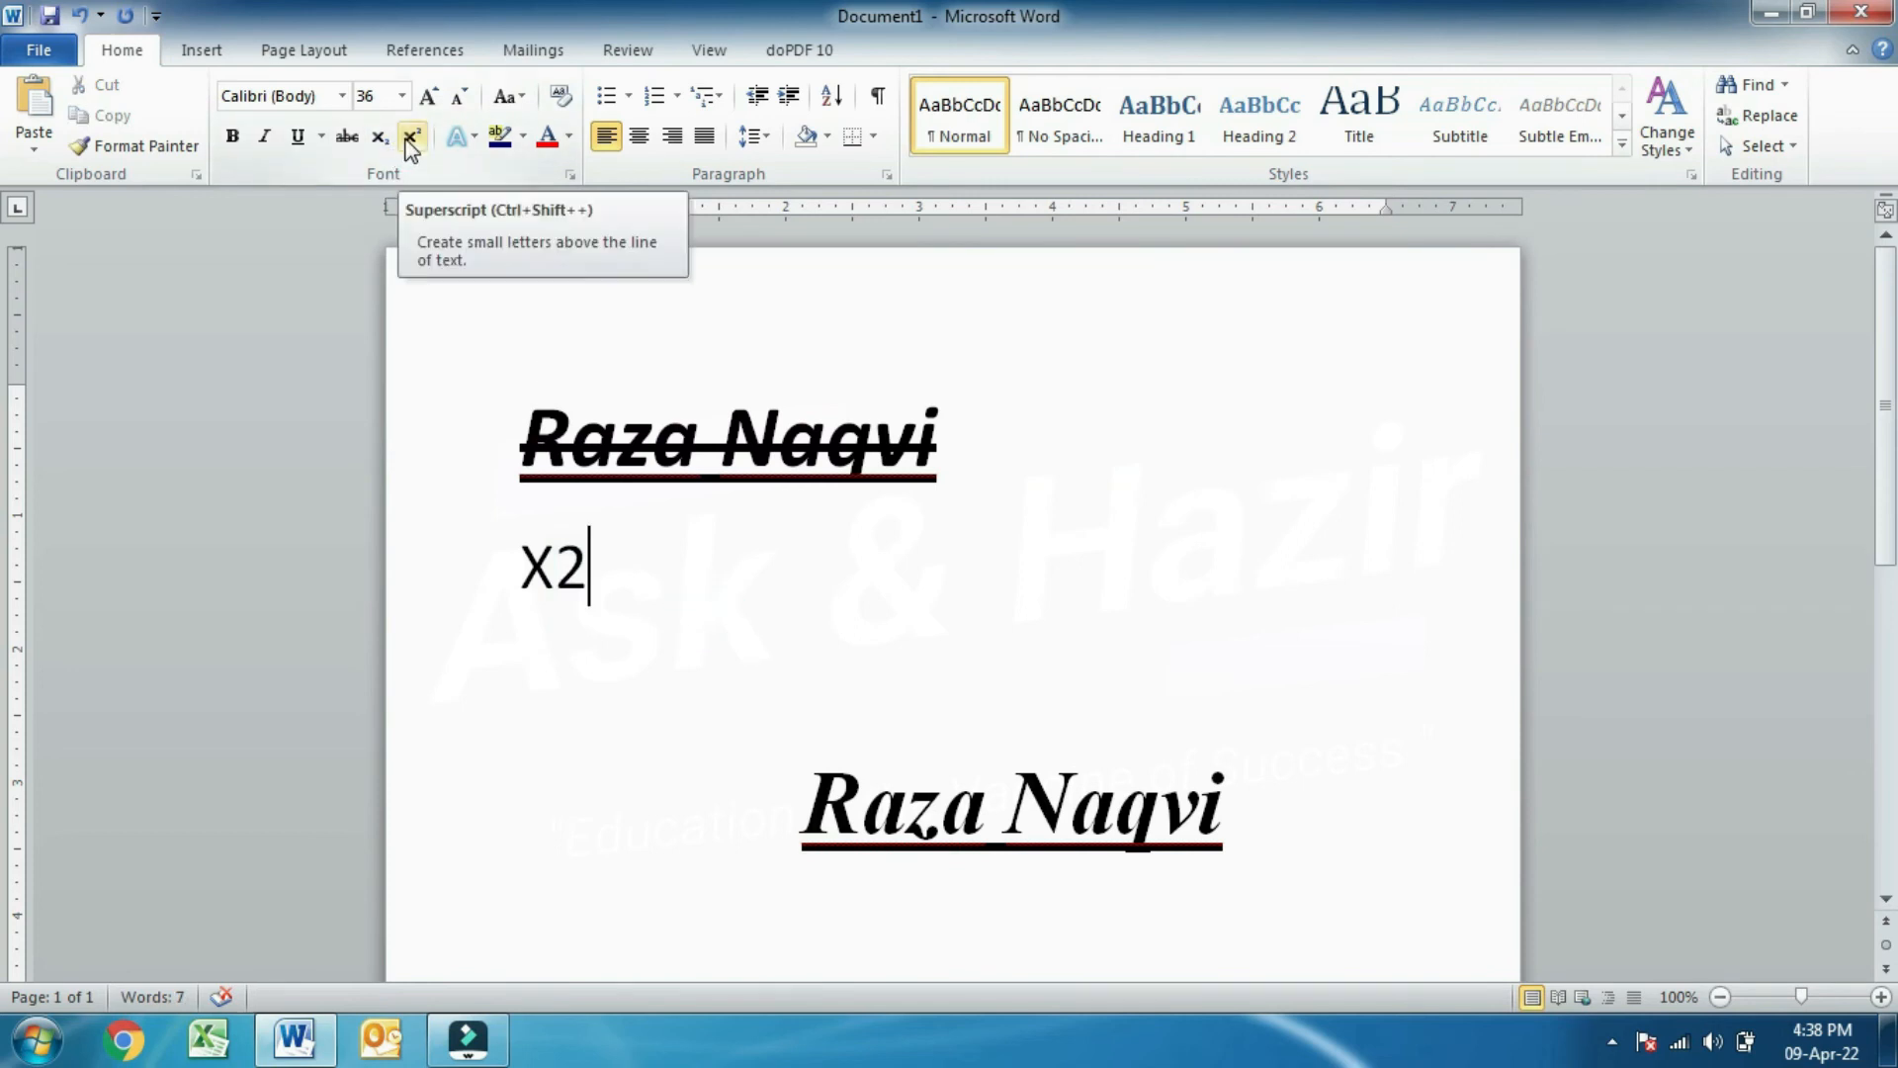
left_click(589, 555)
left_click_drag(589, 556, 554, 559)
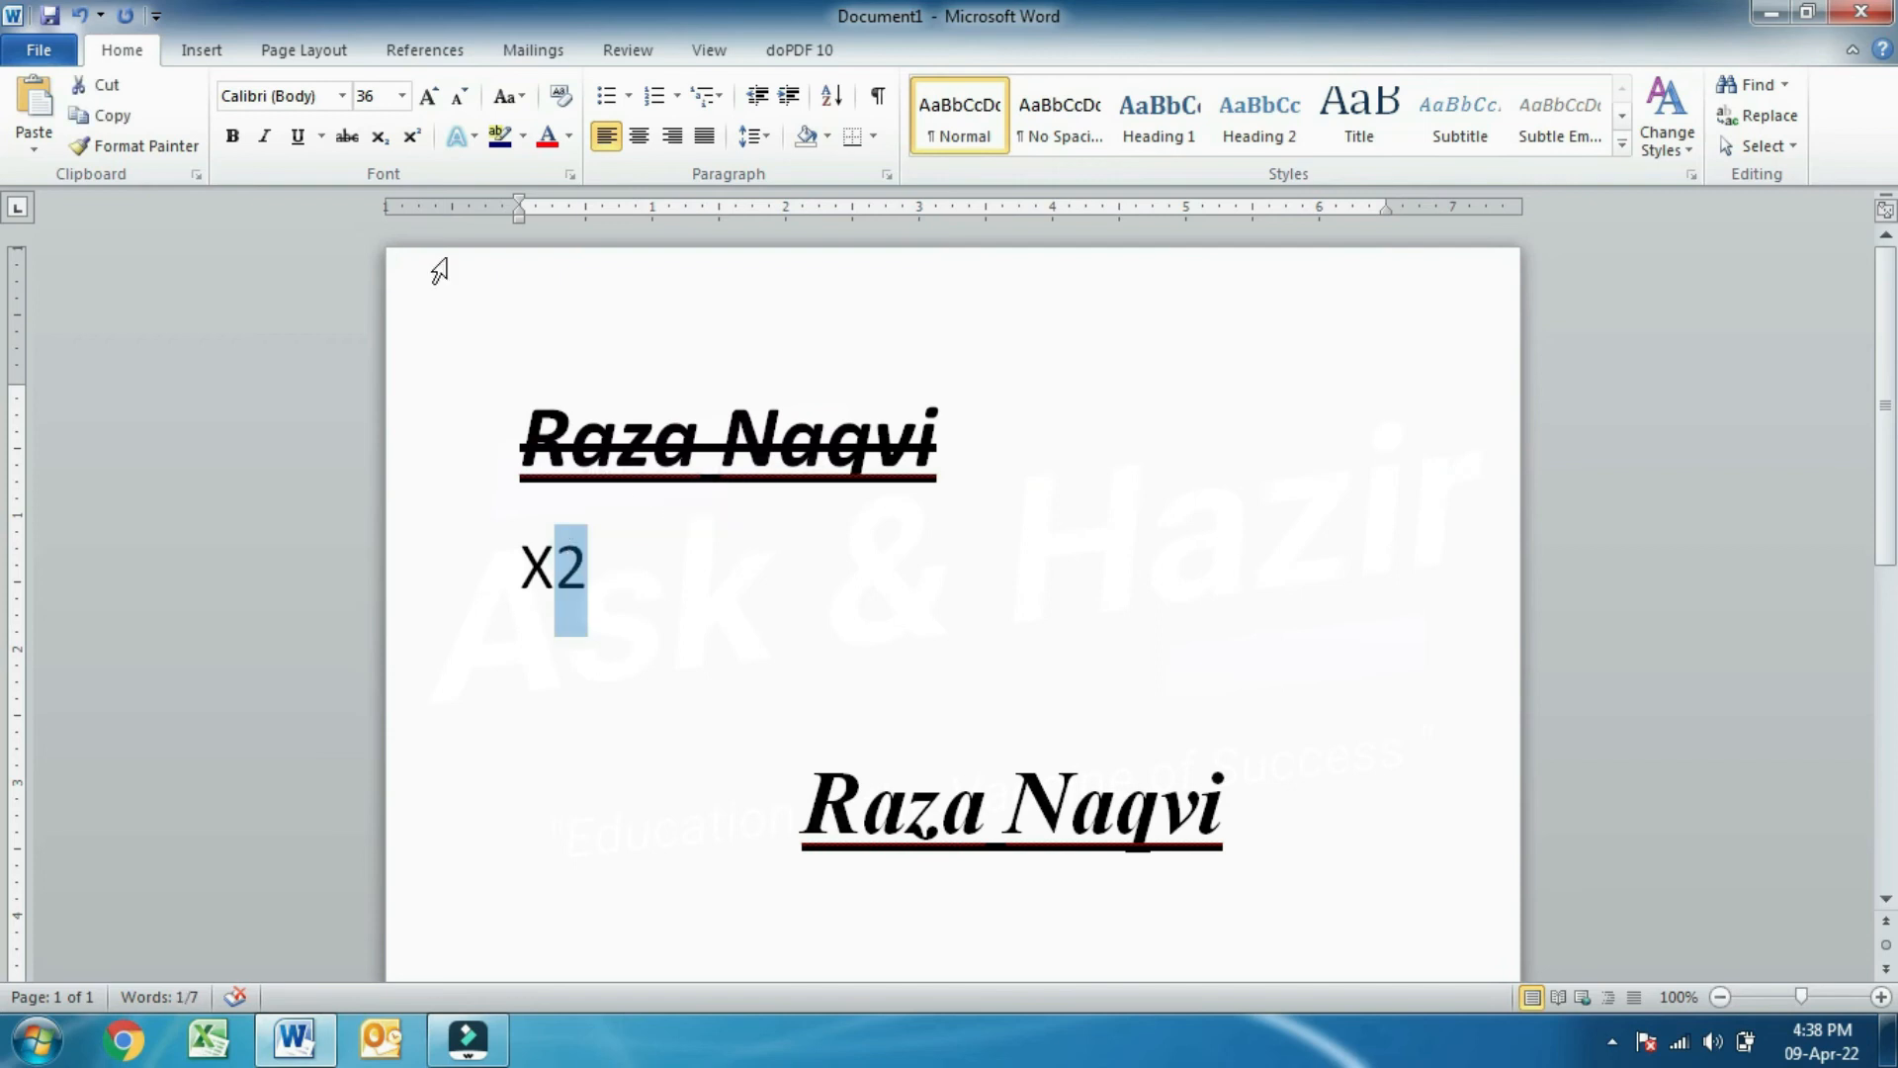
left_click(417, 142)
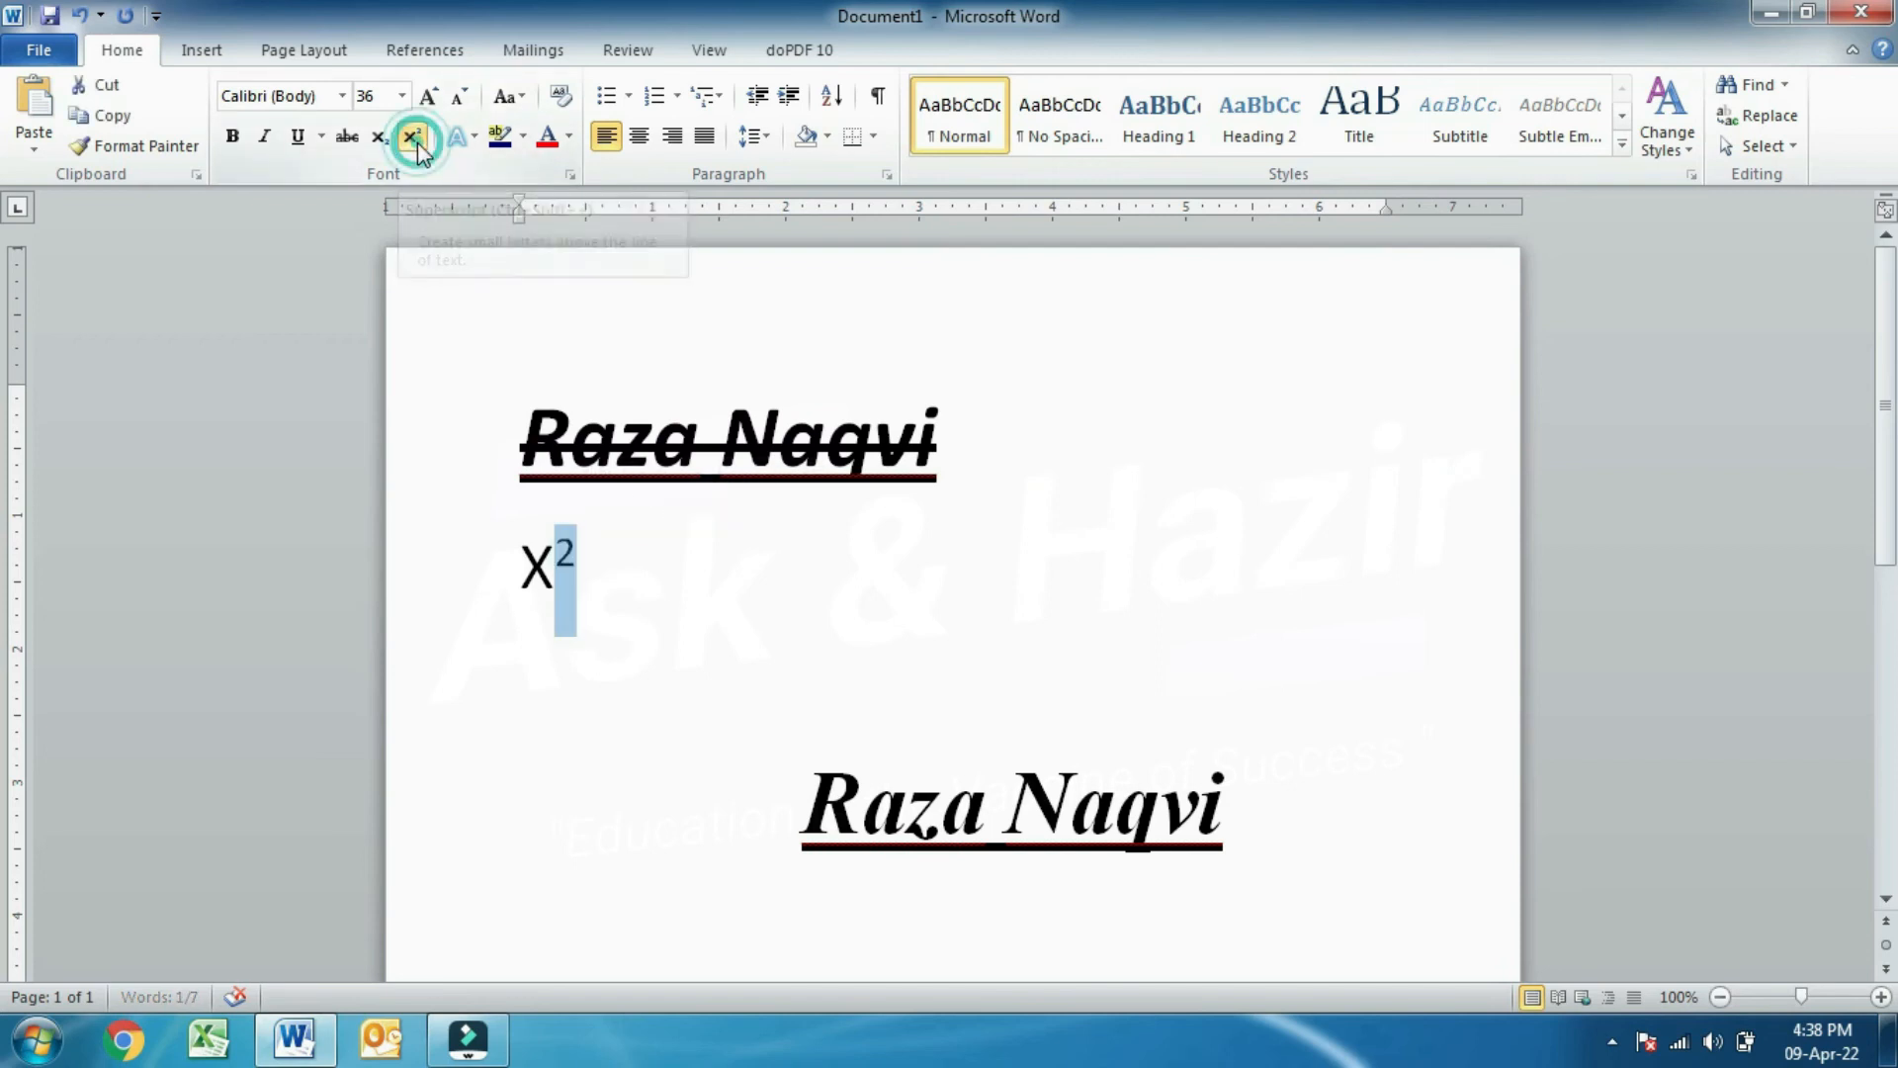
left_click(625, 666)
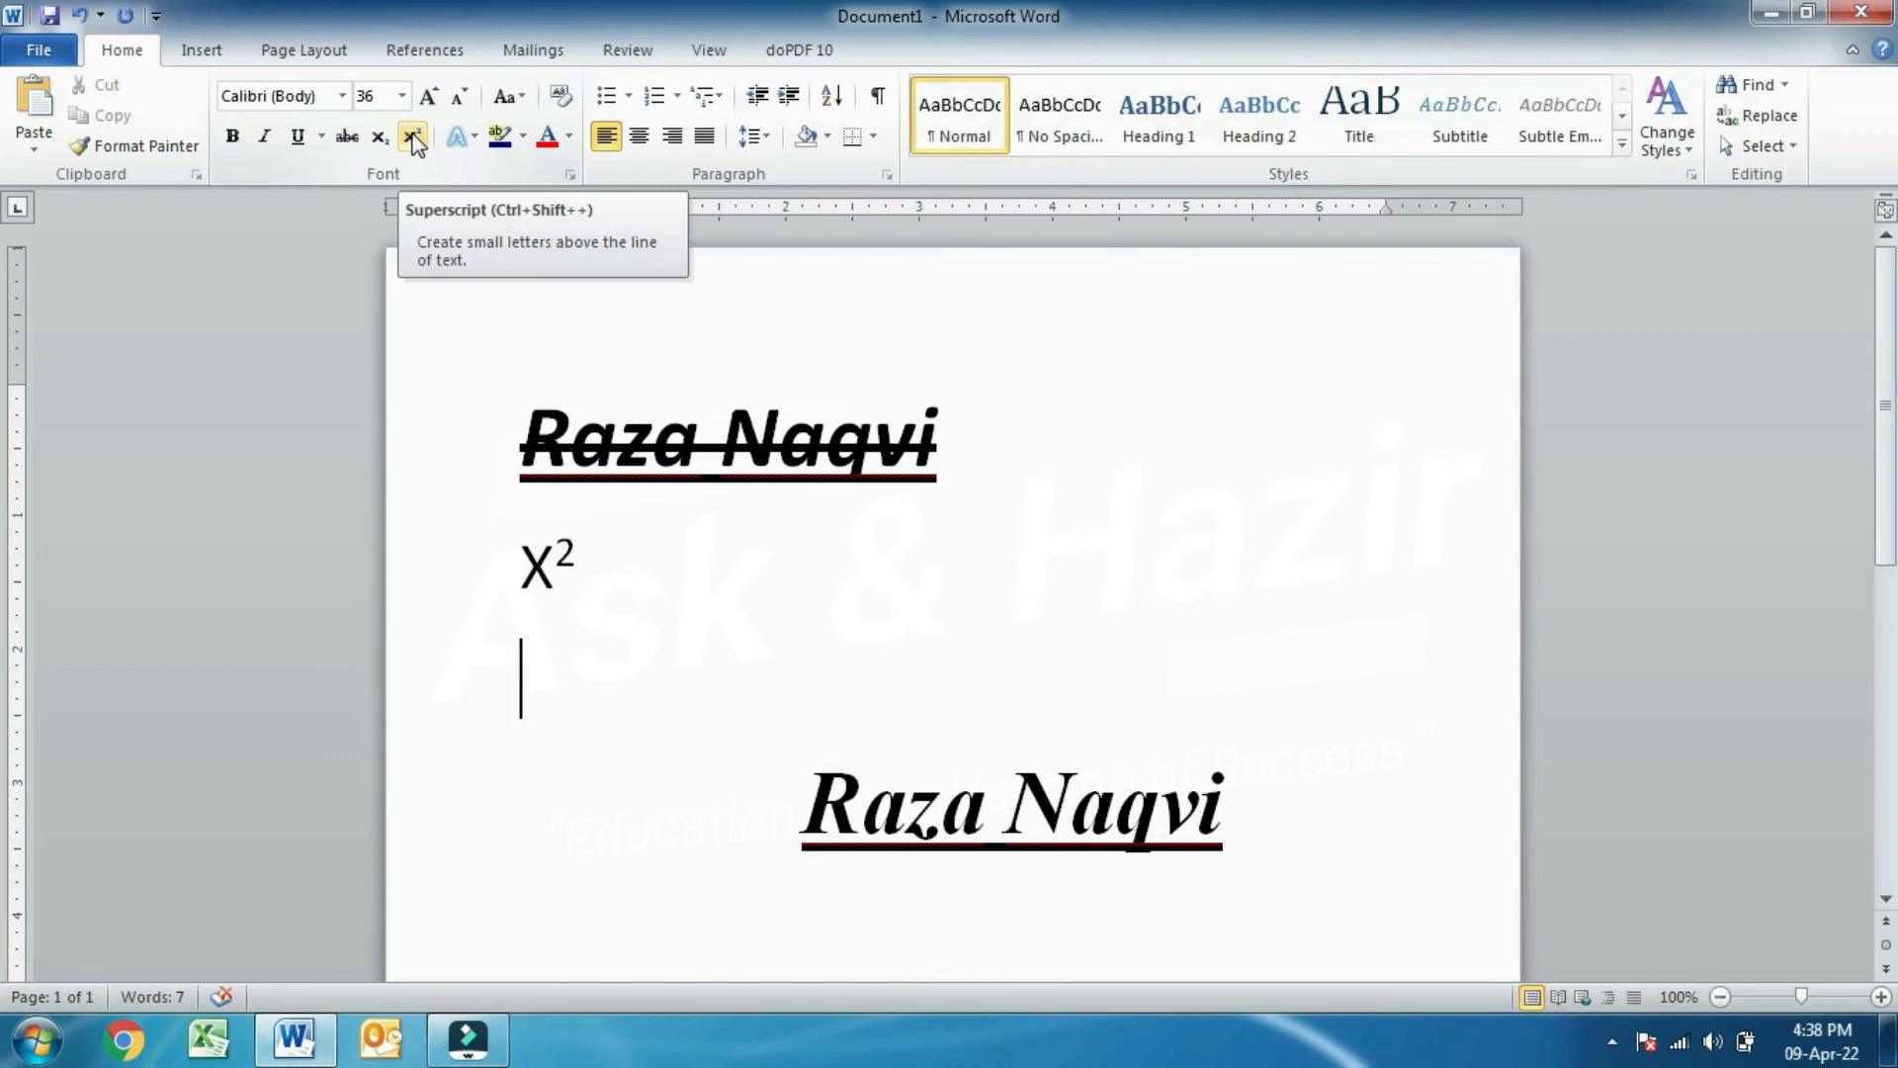
left_click(691, 712)
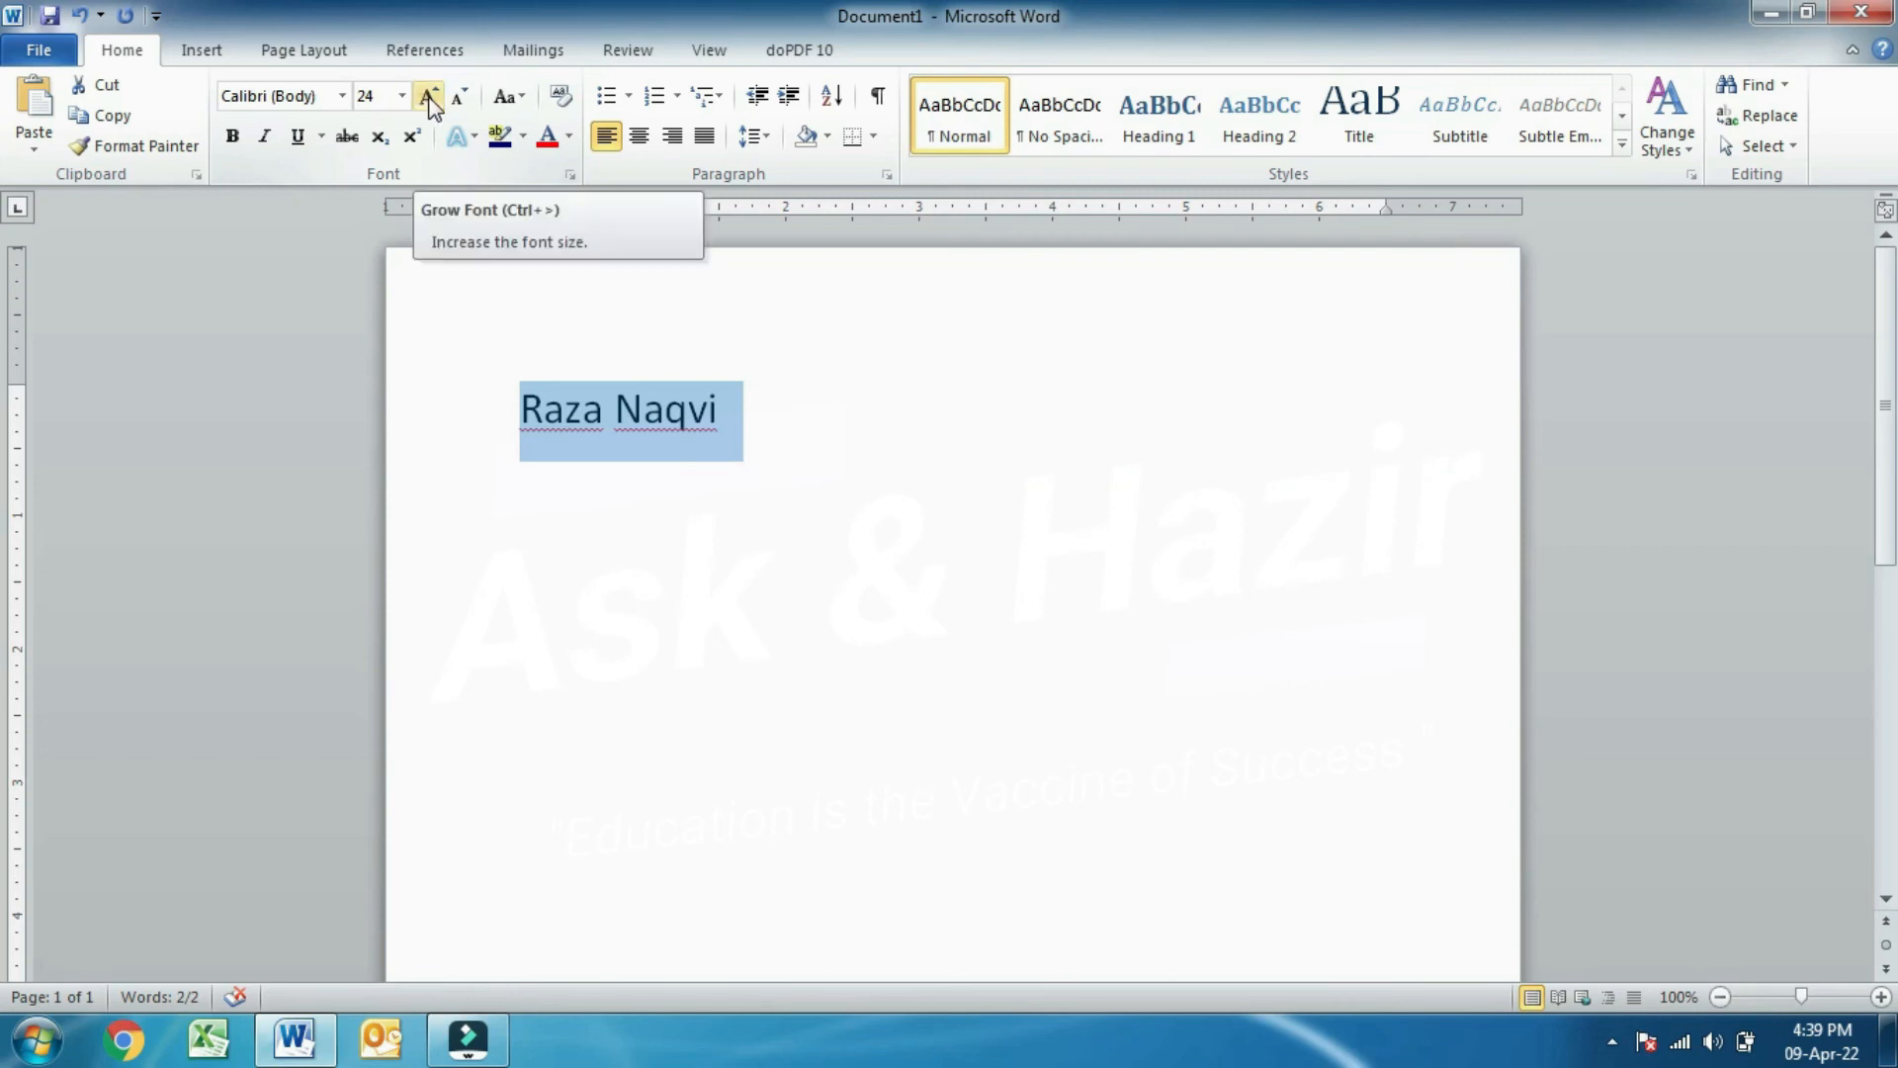
- Resize the name to 28 pt and insert empty lines above it to push it down
left_click(428, 96)
left_click(428, 96)
left_click(428, 96)
left_click(428, 96)
left_click(428, 96)
left_click(428, 96)
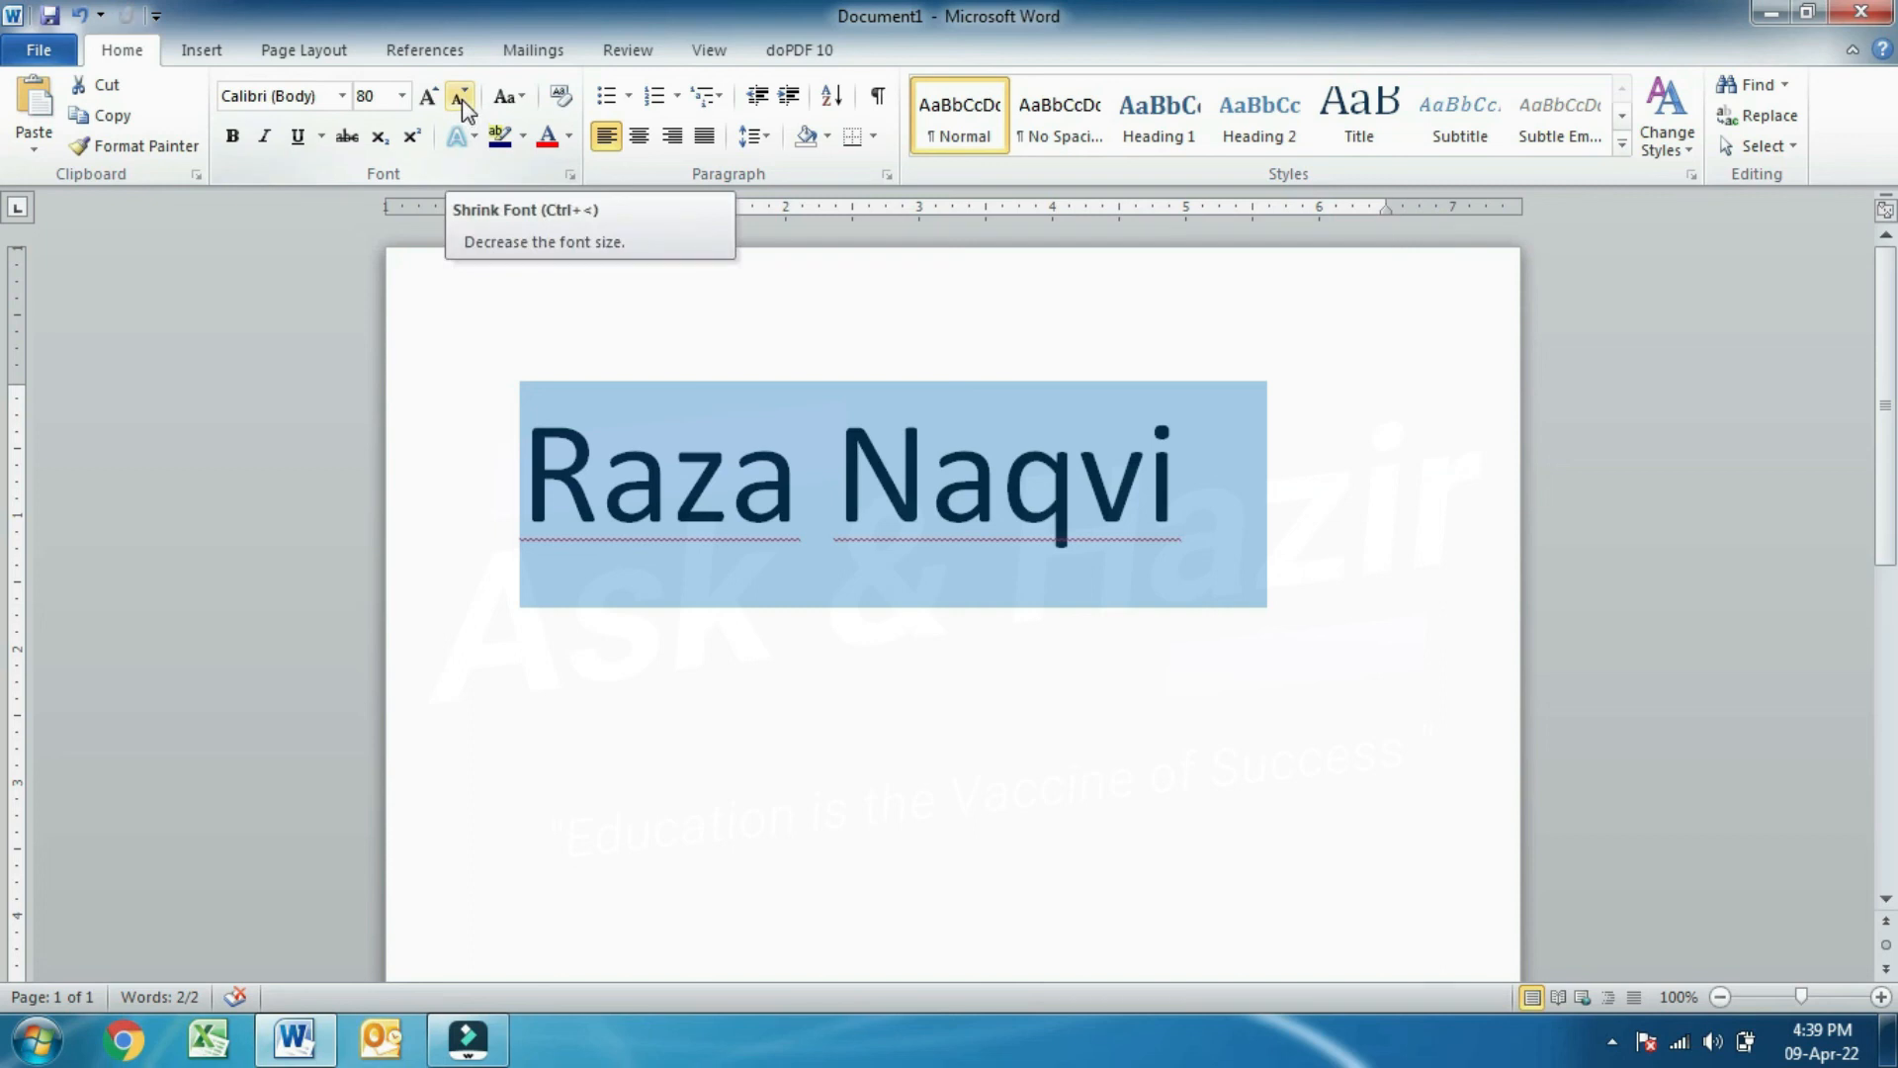
left_click(460, 99)
left_click(461, 99)
left_click(460, 99)
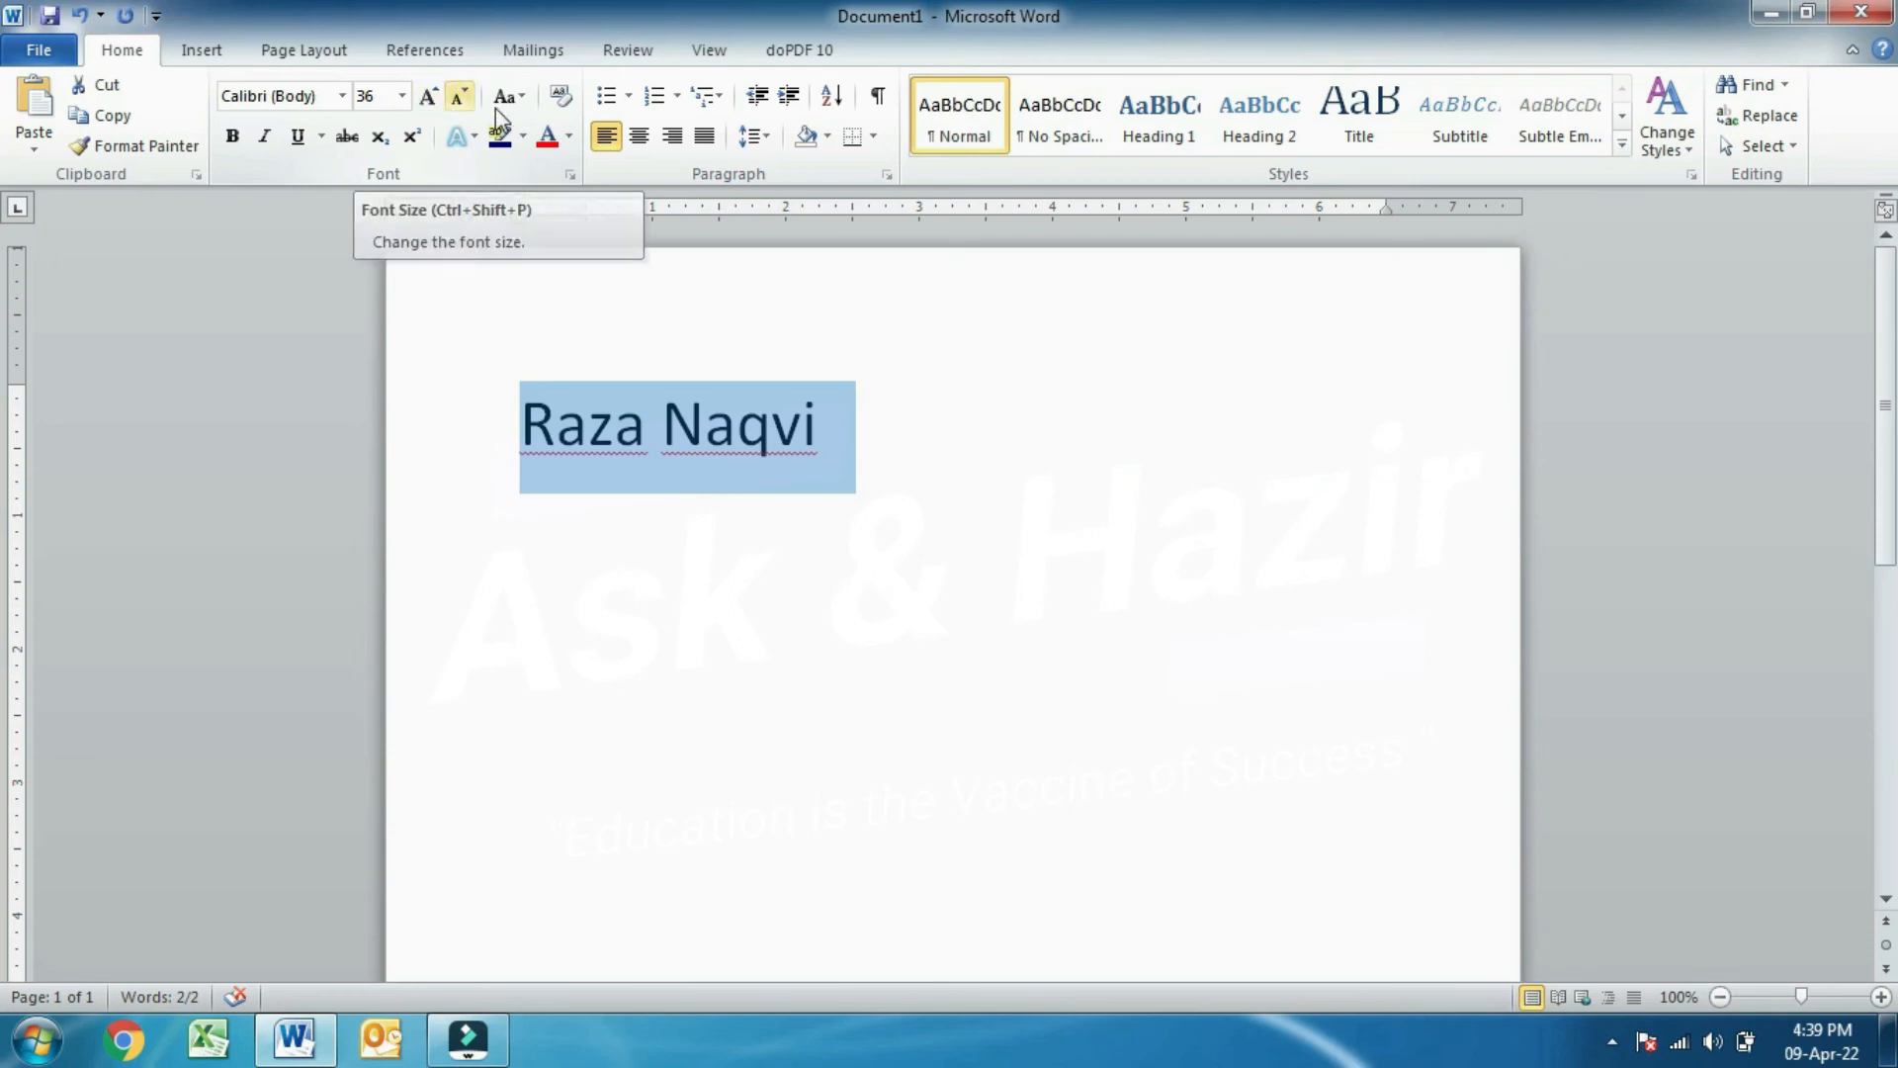
left_click(404, 96)
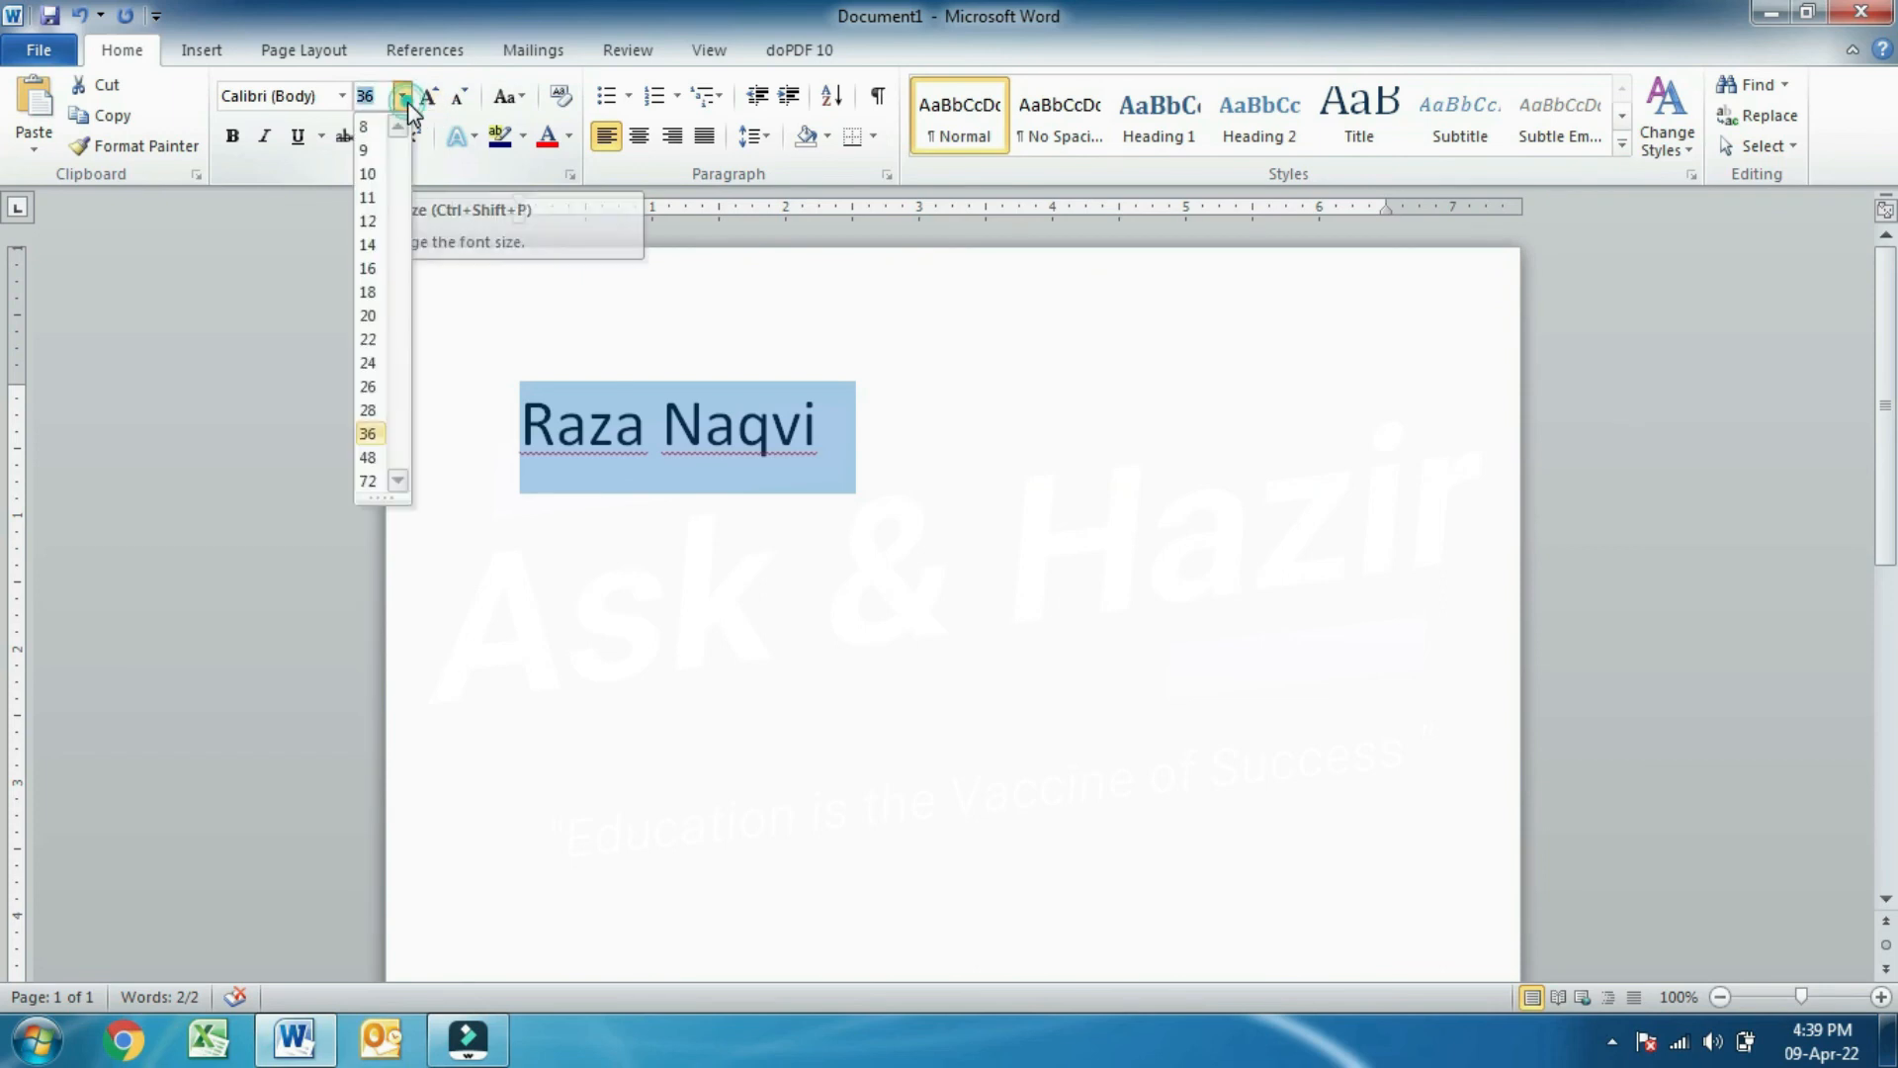
left_click(368, 409)
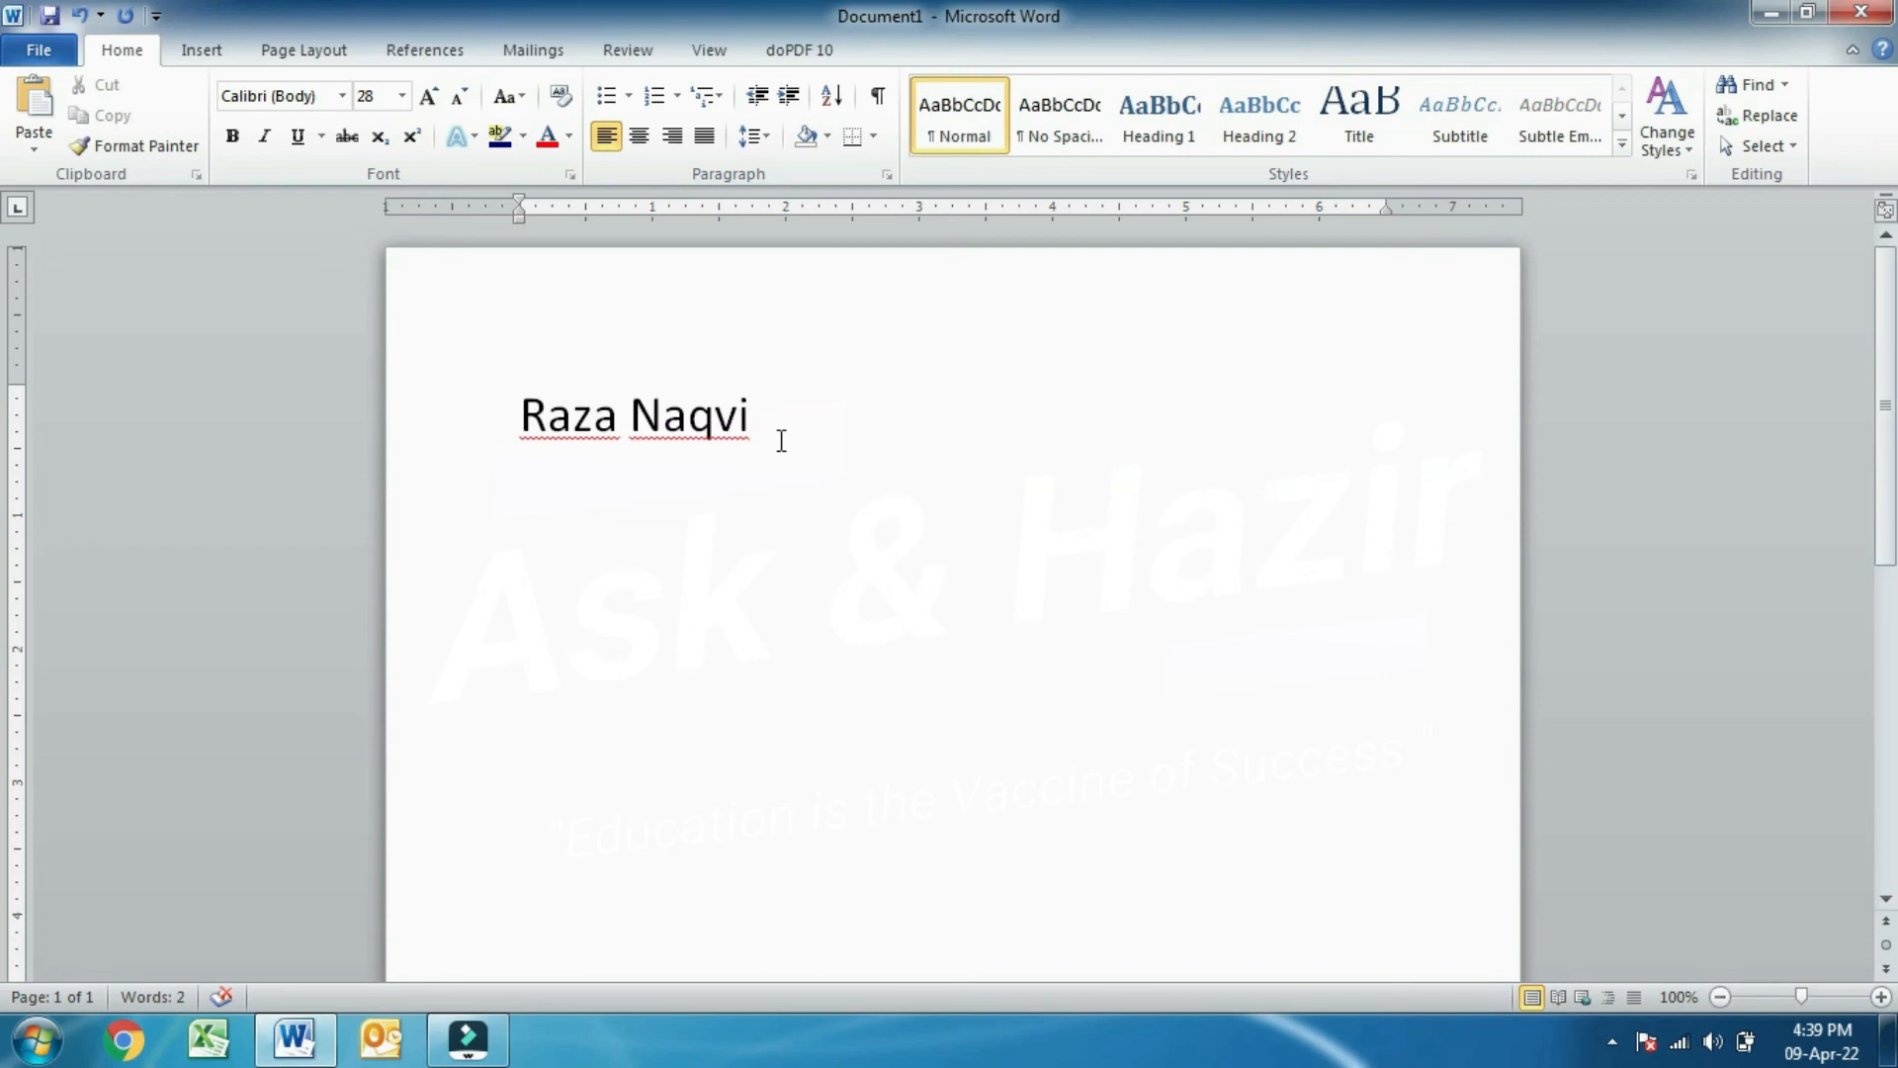
key("Home")
key("Return")
key("Return")
key("Return")
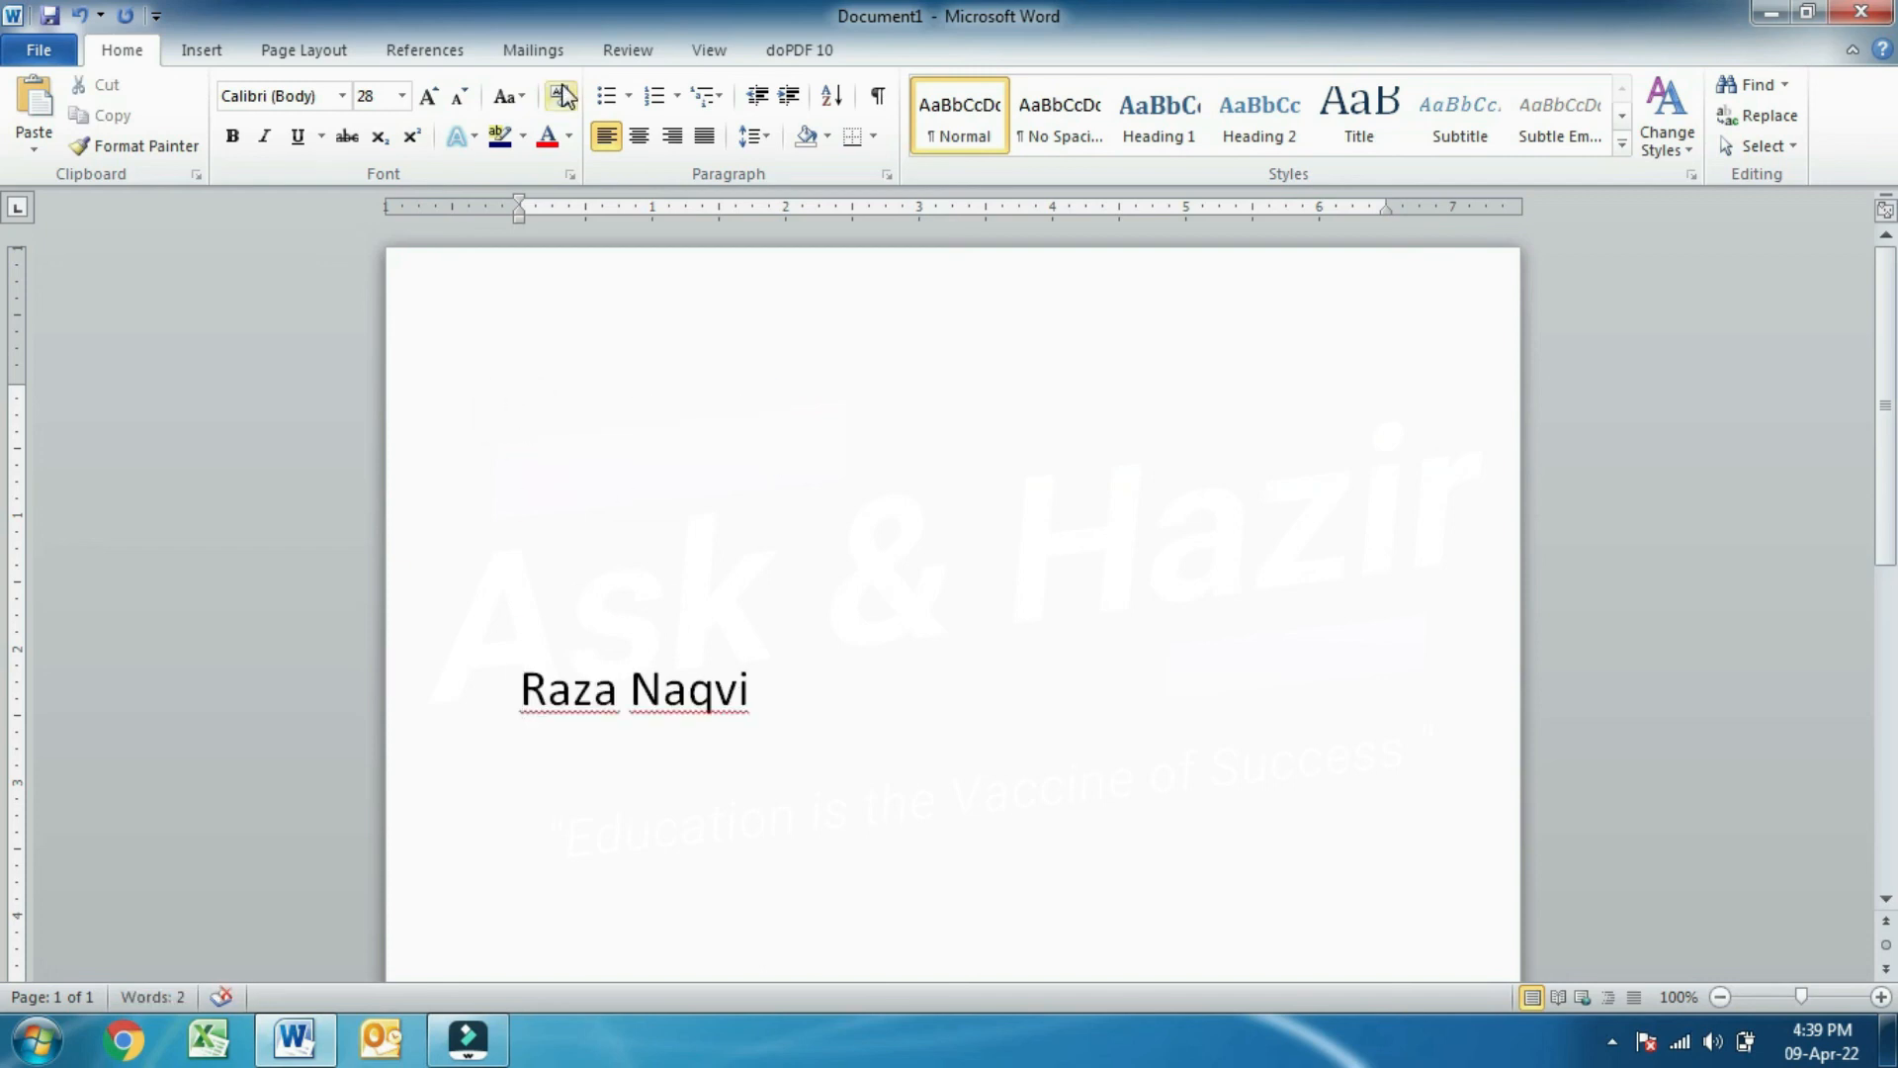
- Apply the orange Text Effects preset to the name
left_click_drag(794, 708, 517, 680)
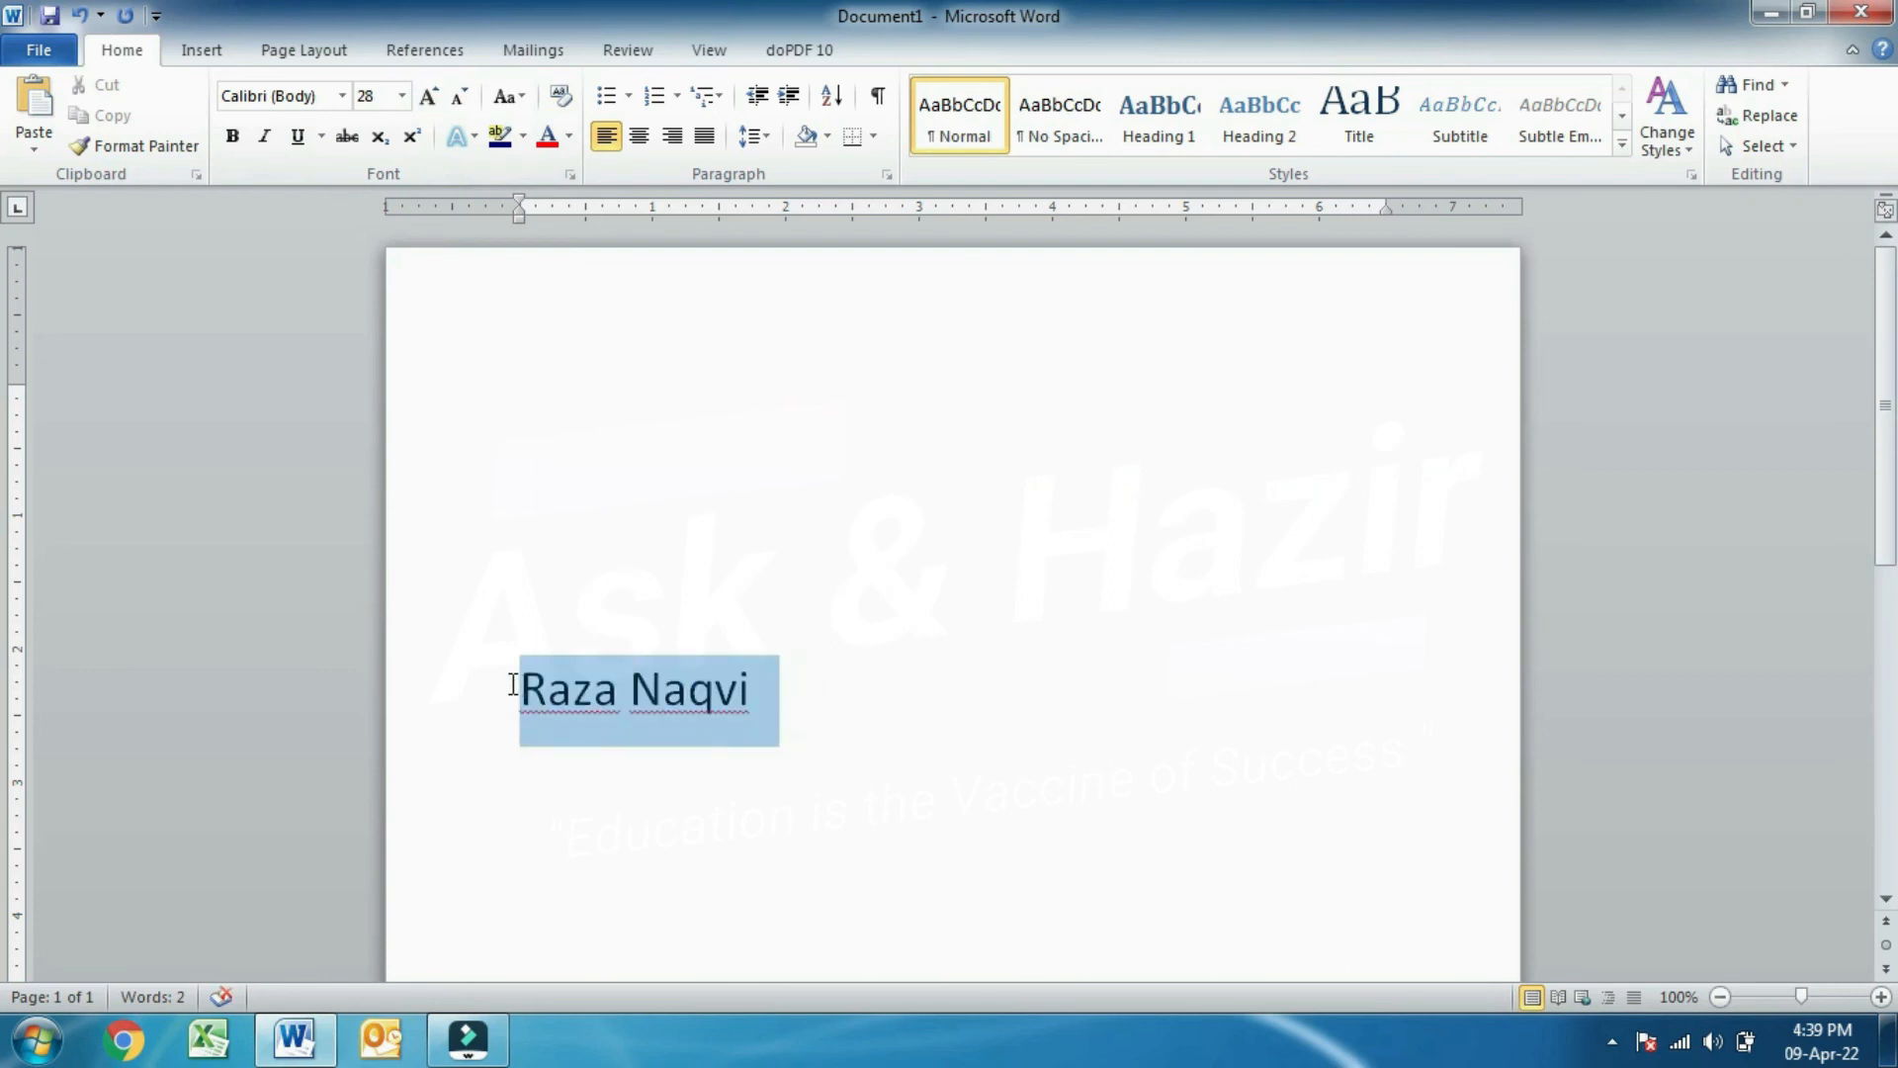
left_click(460, 137)
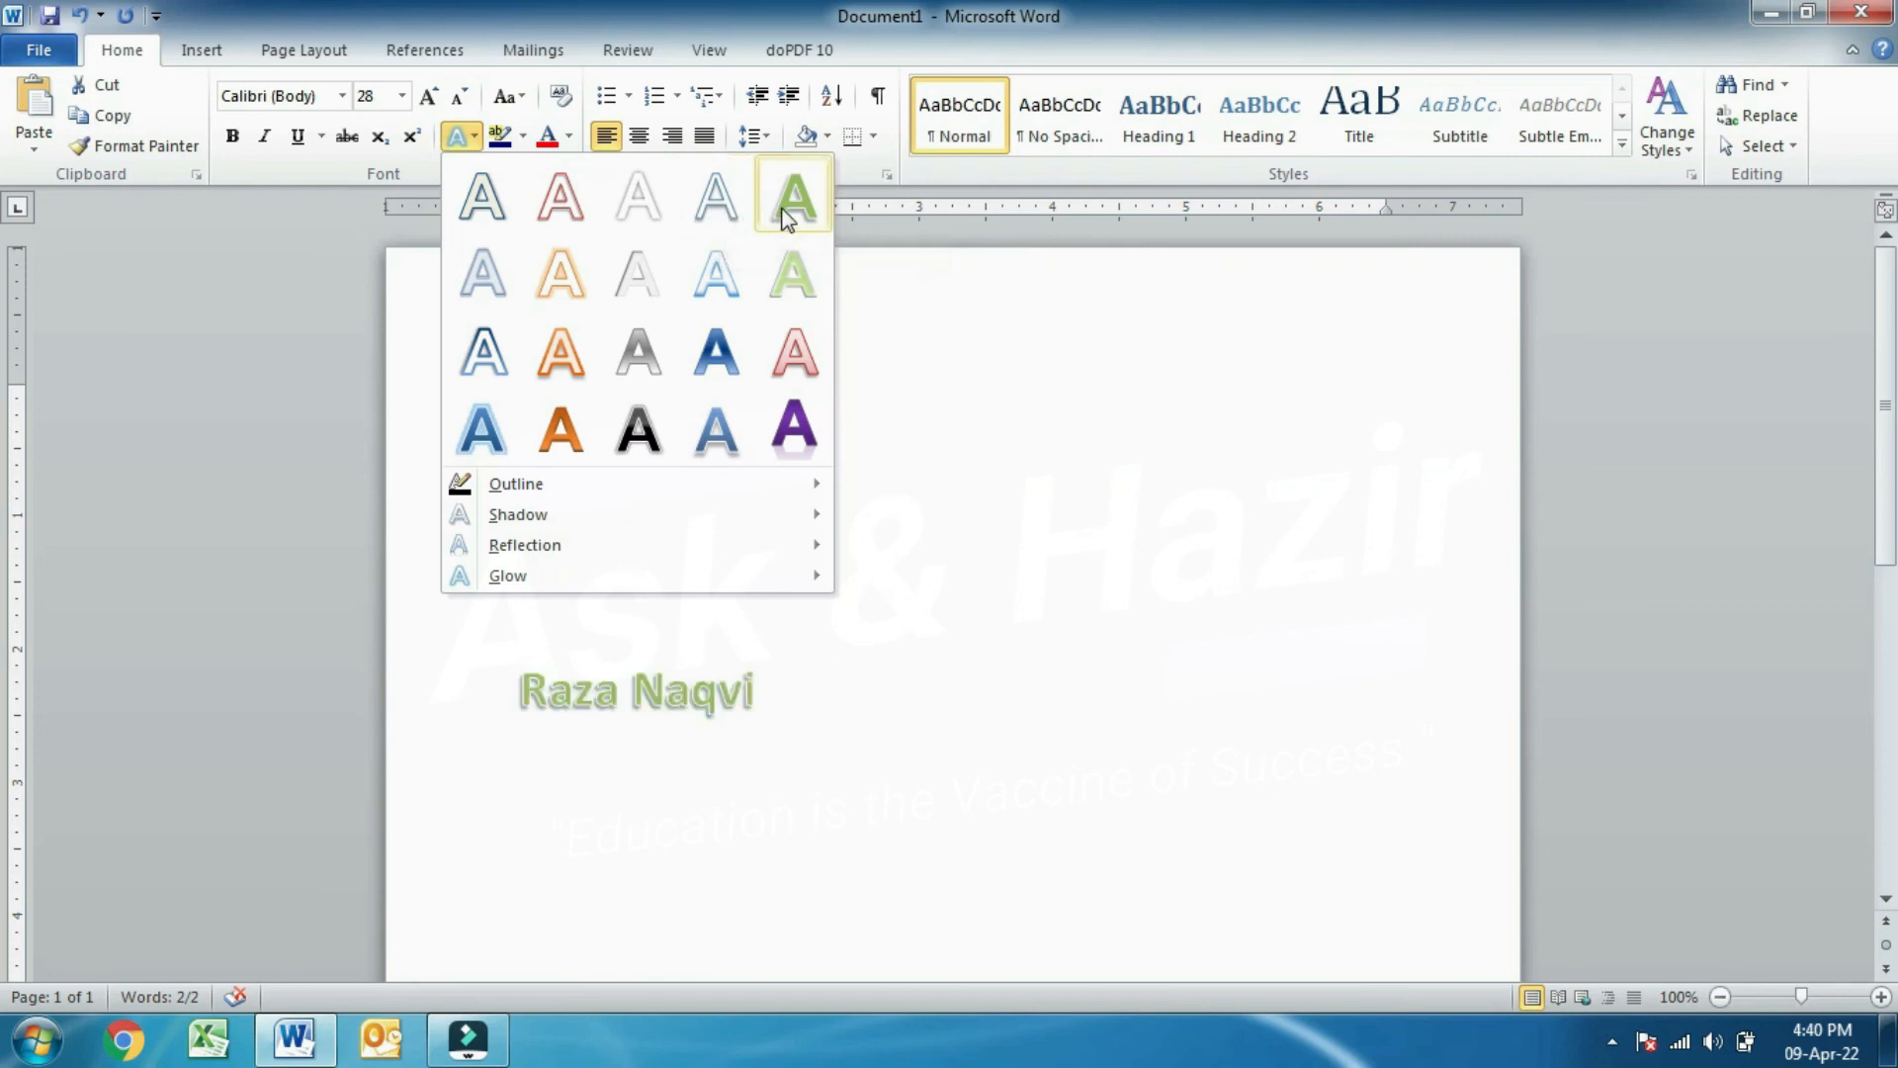
left_click(564, 430)
left_click(761, 561)
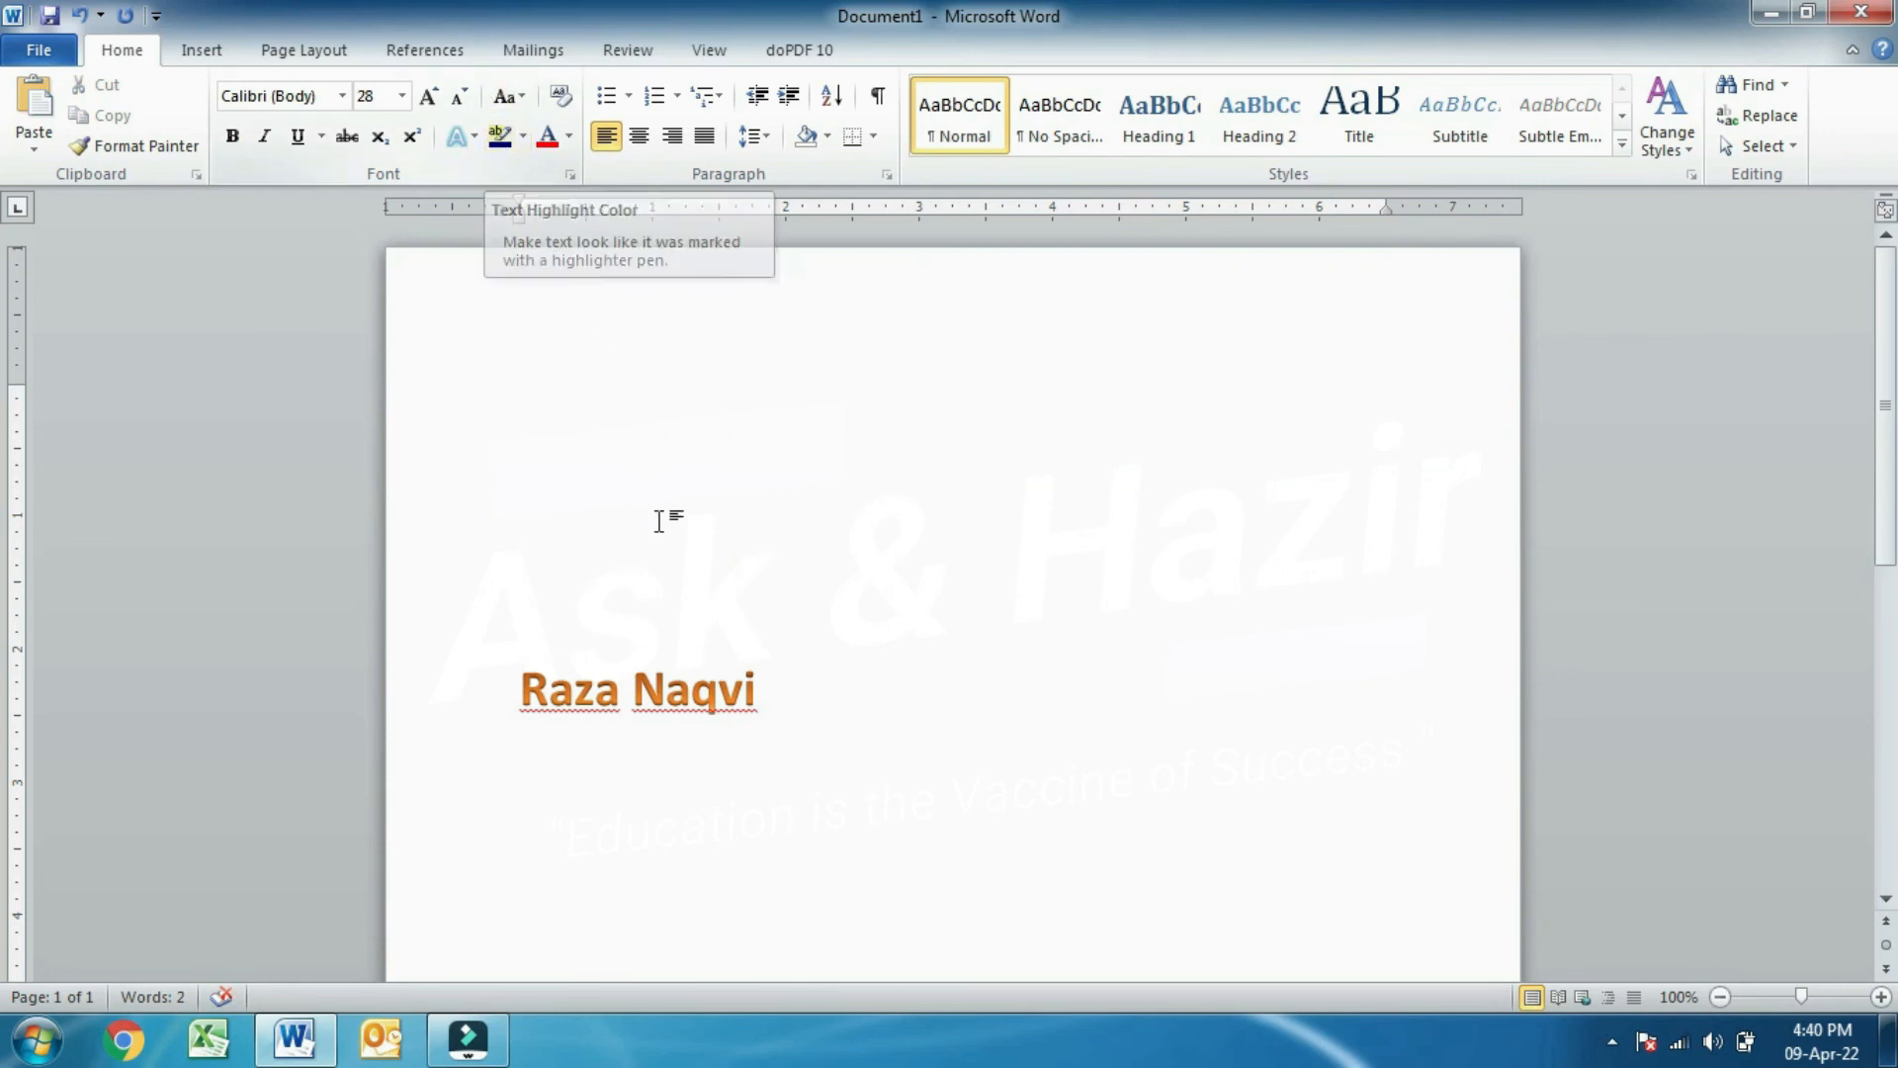
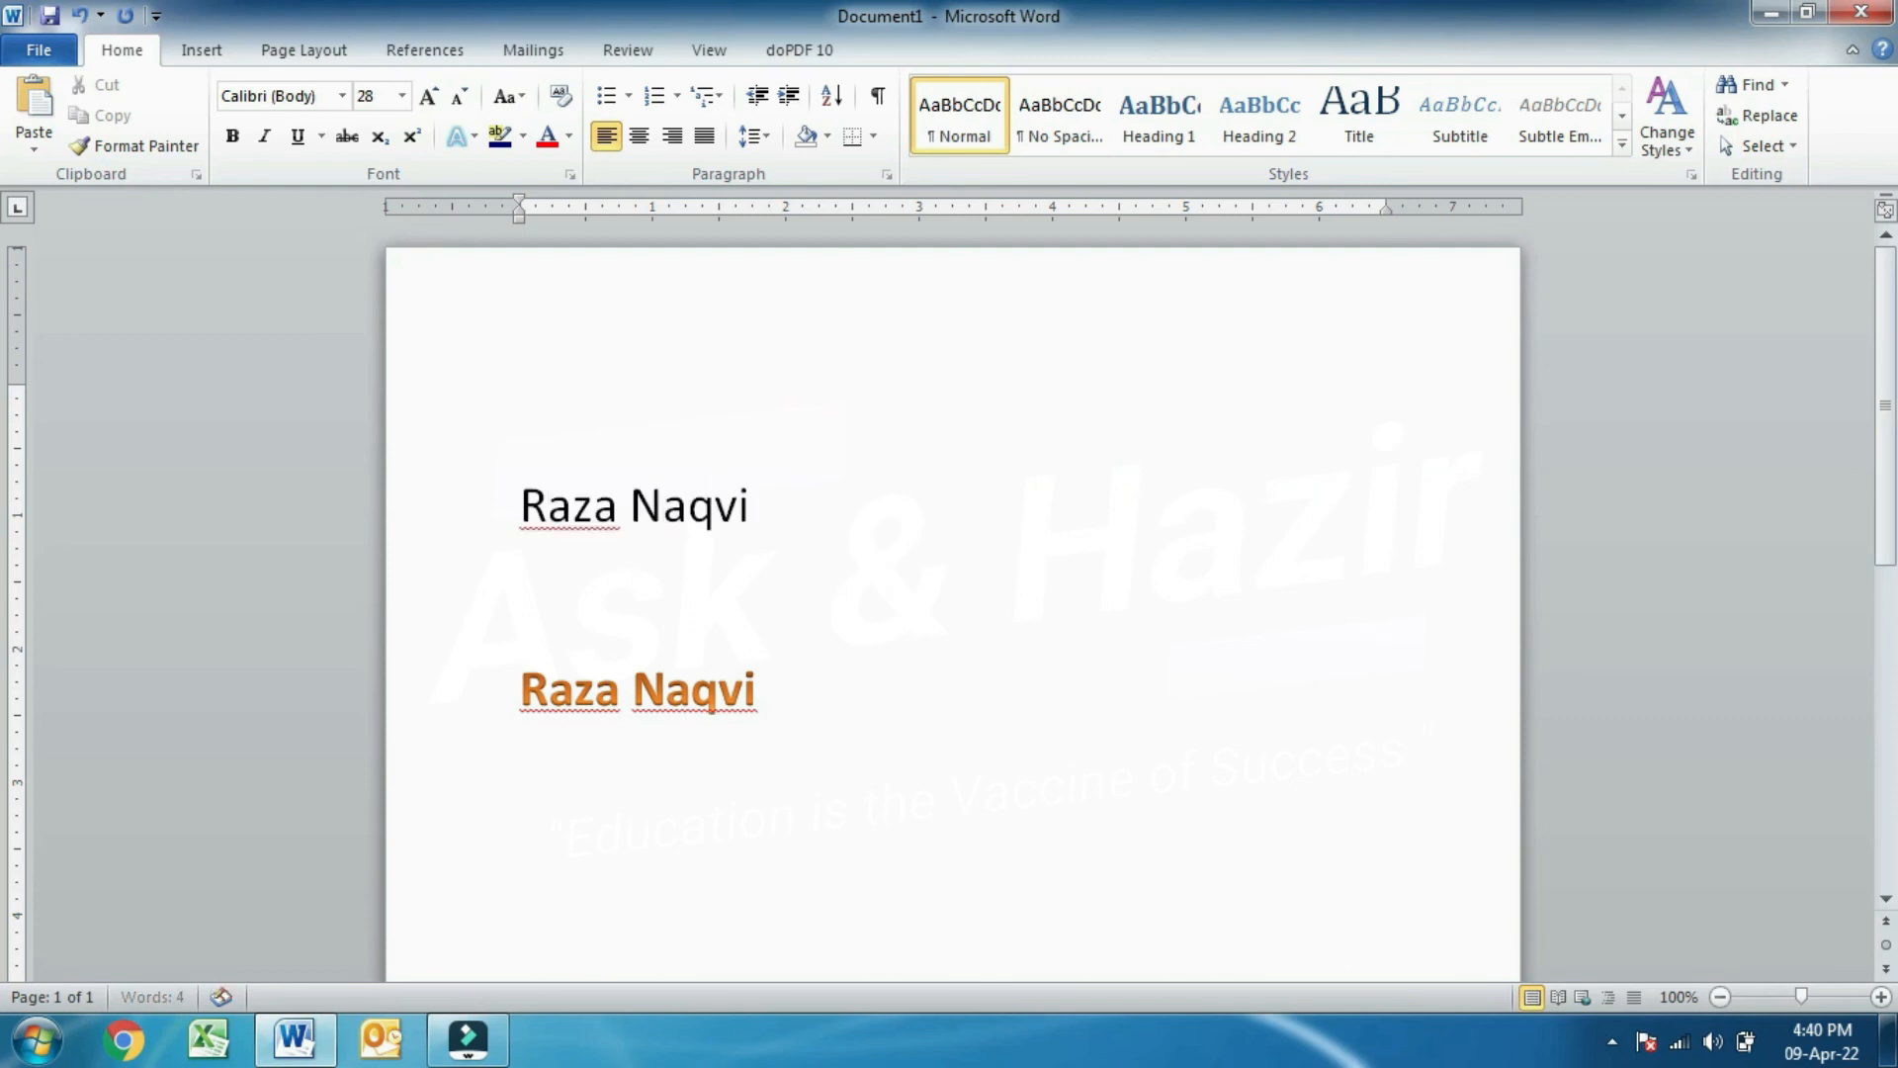
- Type a plain 28-pt copy of the name on the line above and colour it orange
left_click_drag(791, 498, 542, 495)
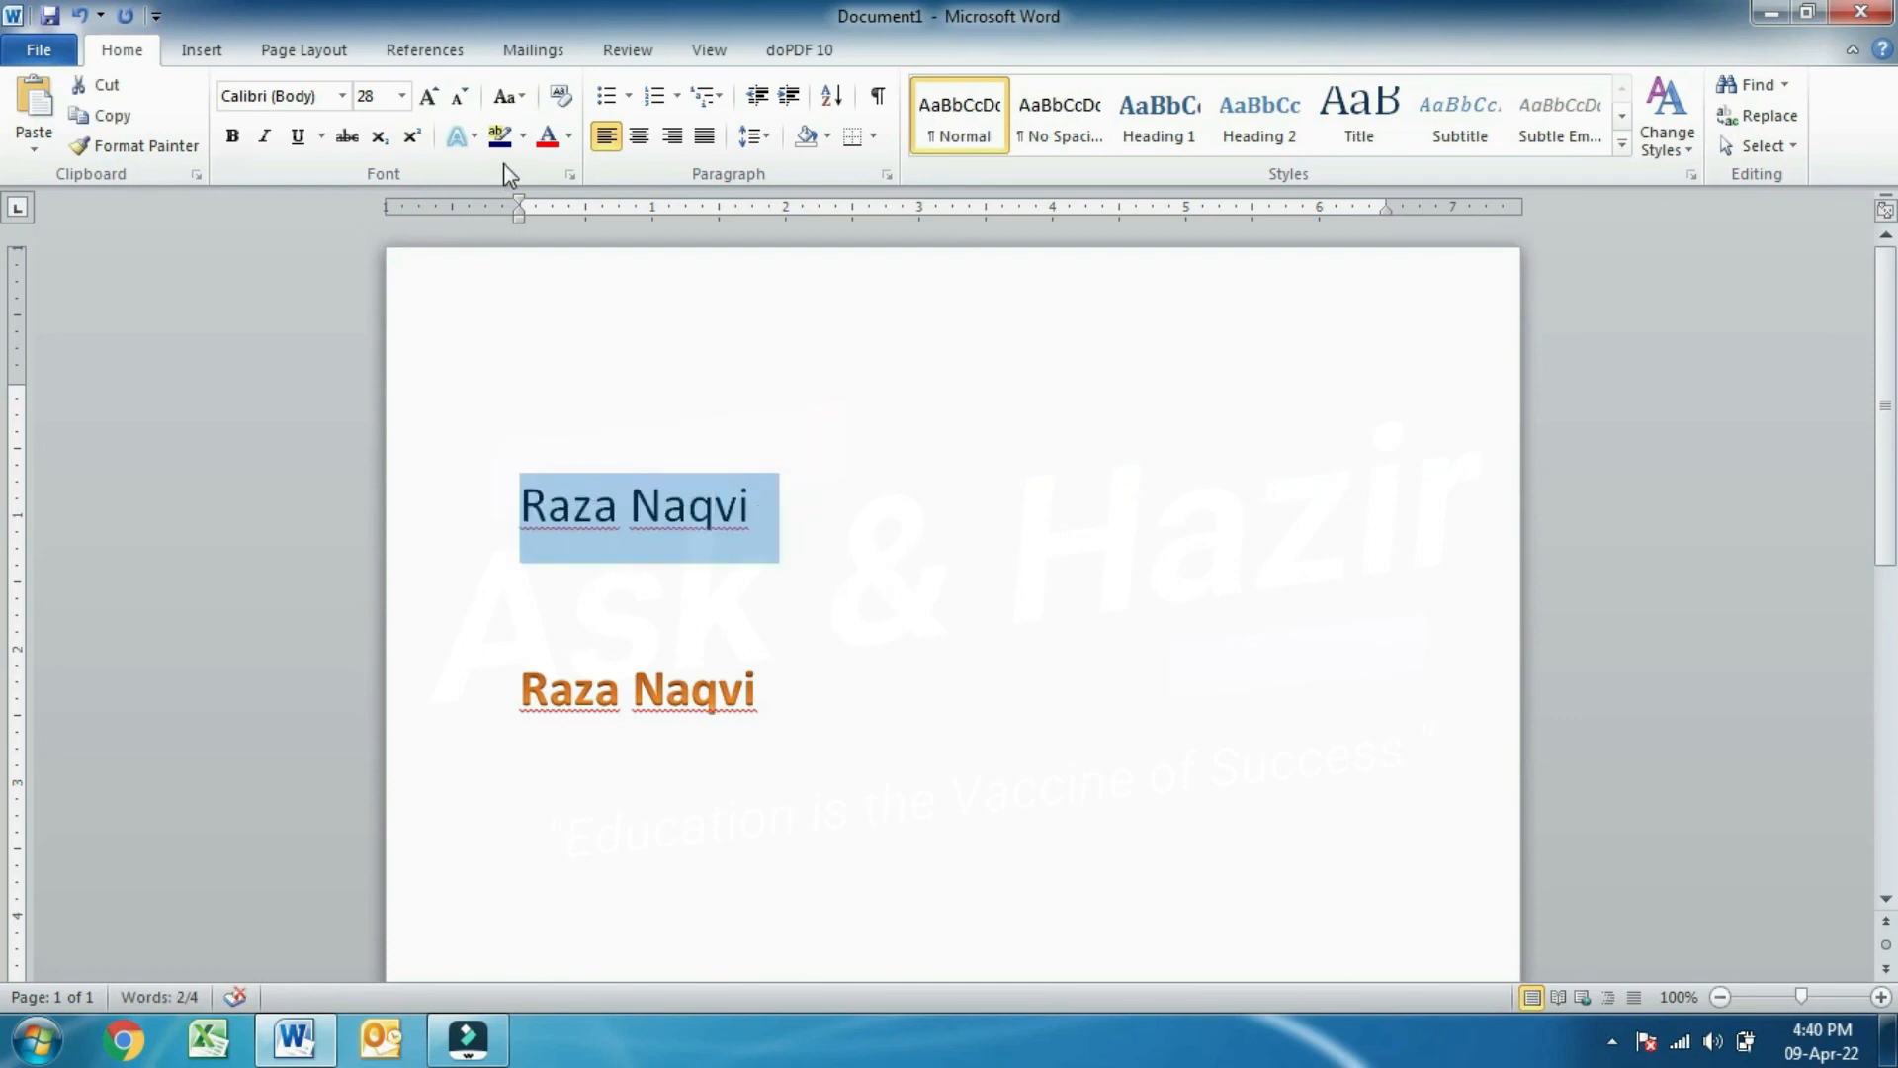
left_click(523, 136)
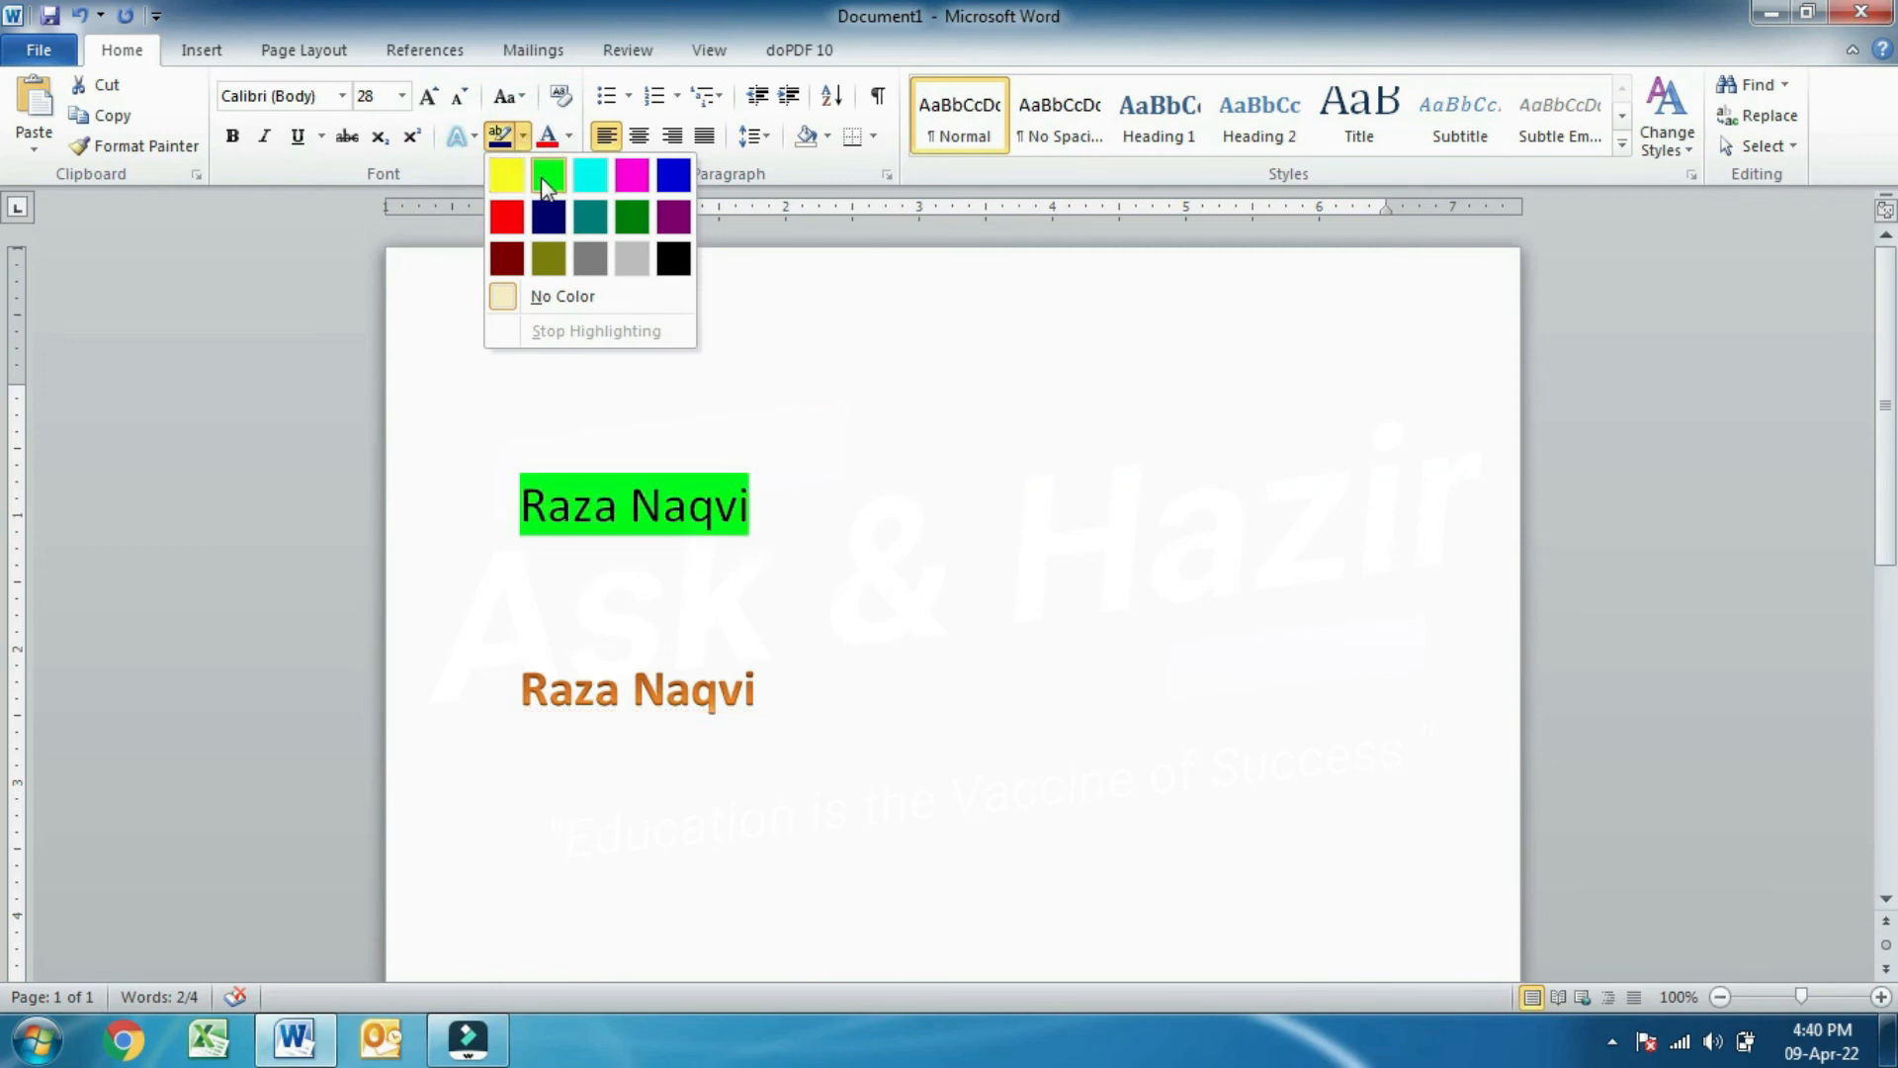
left_click(569, 136)
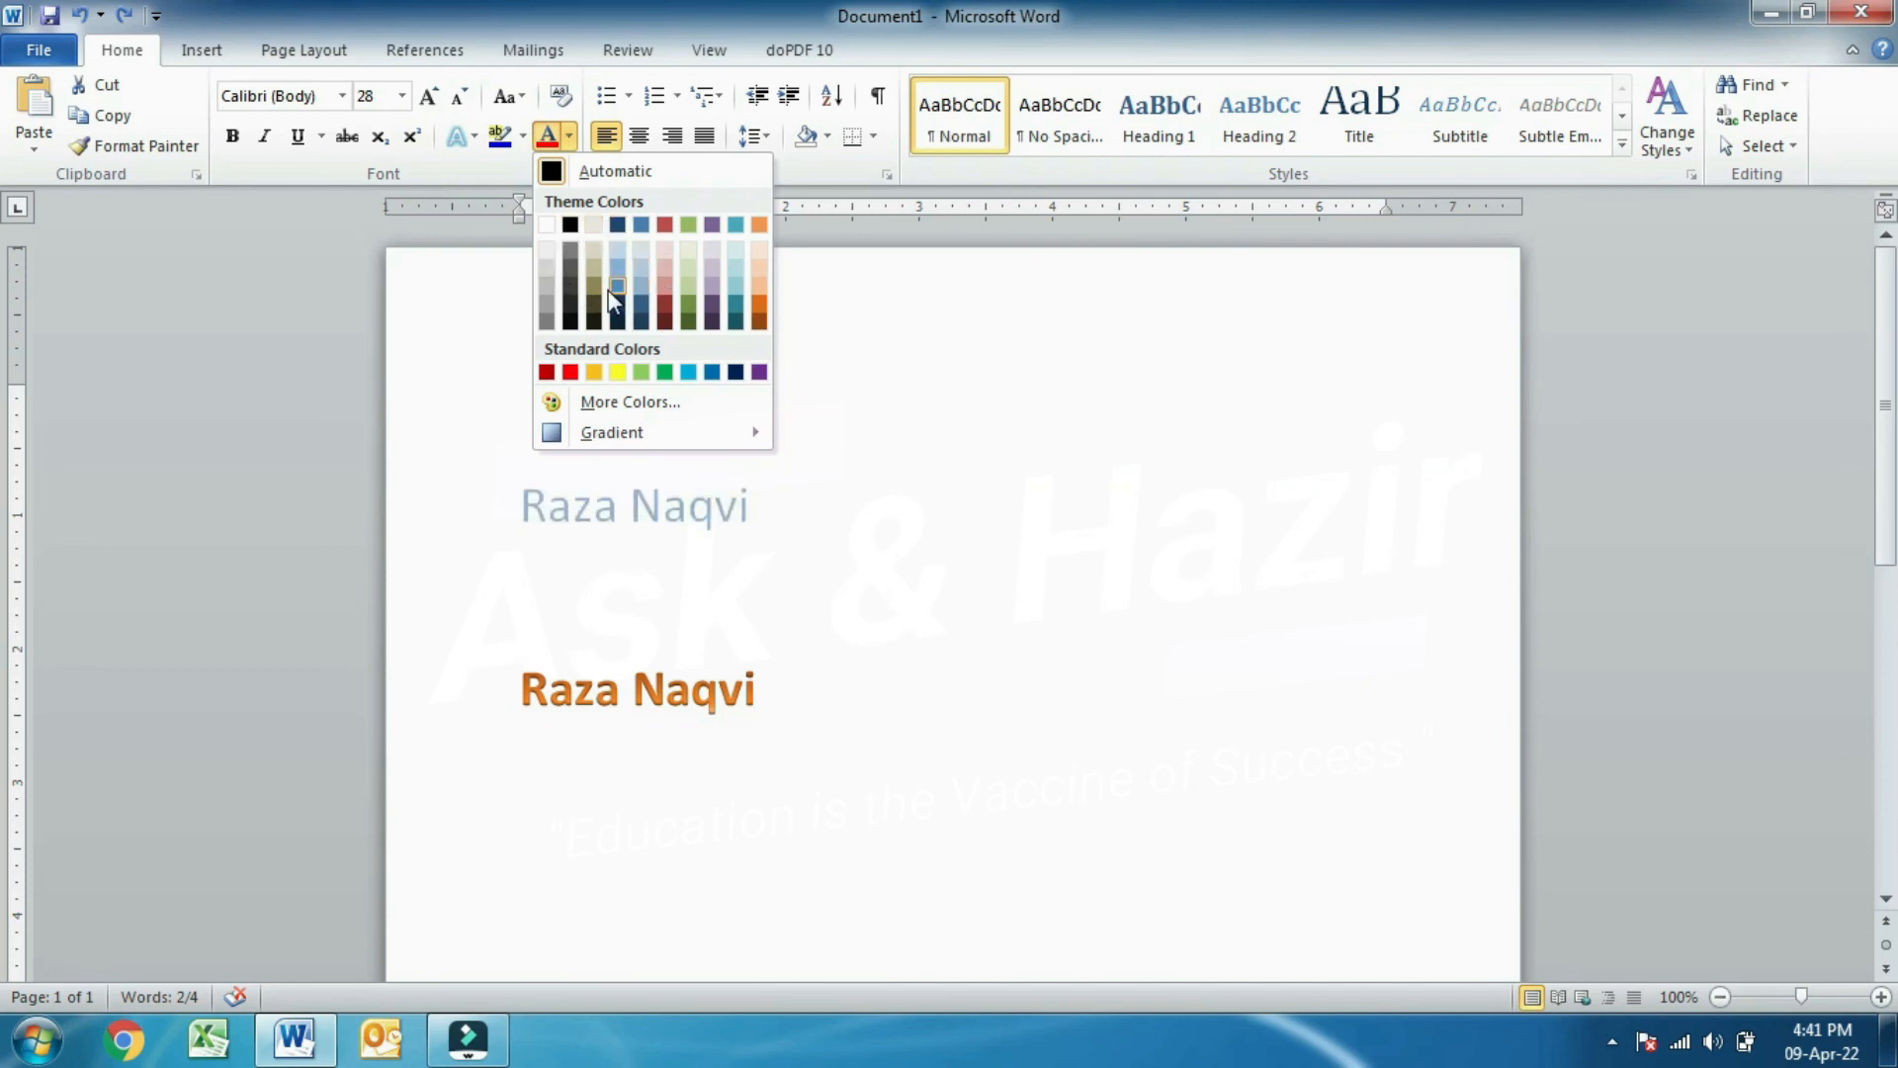
left_click(1000, 476)
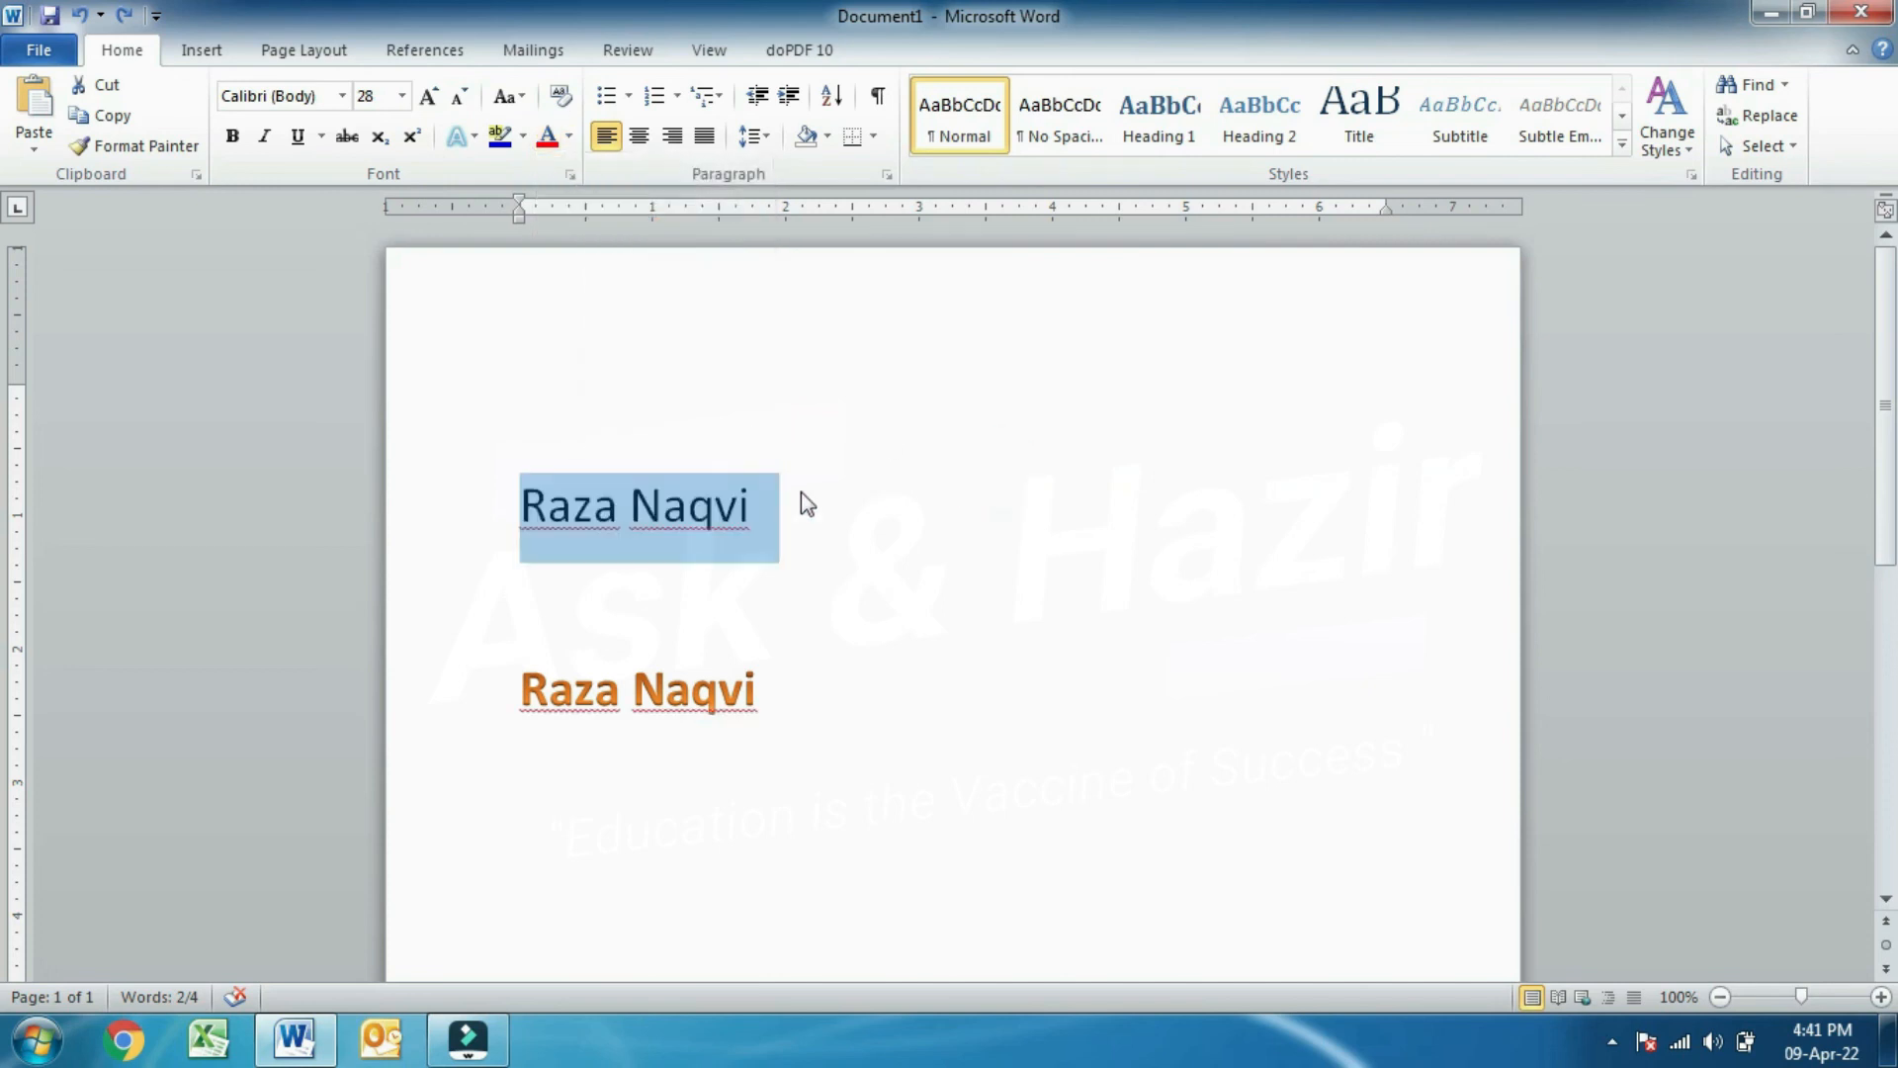
left_click(571, 138)
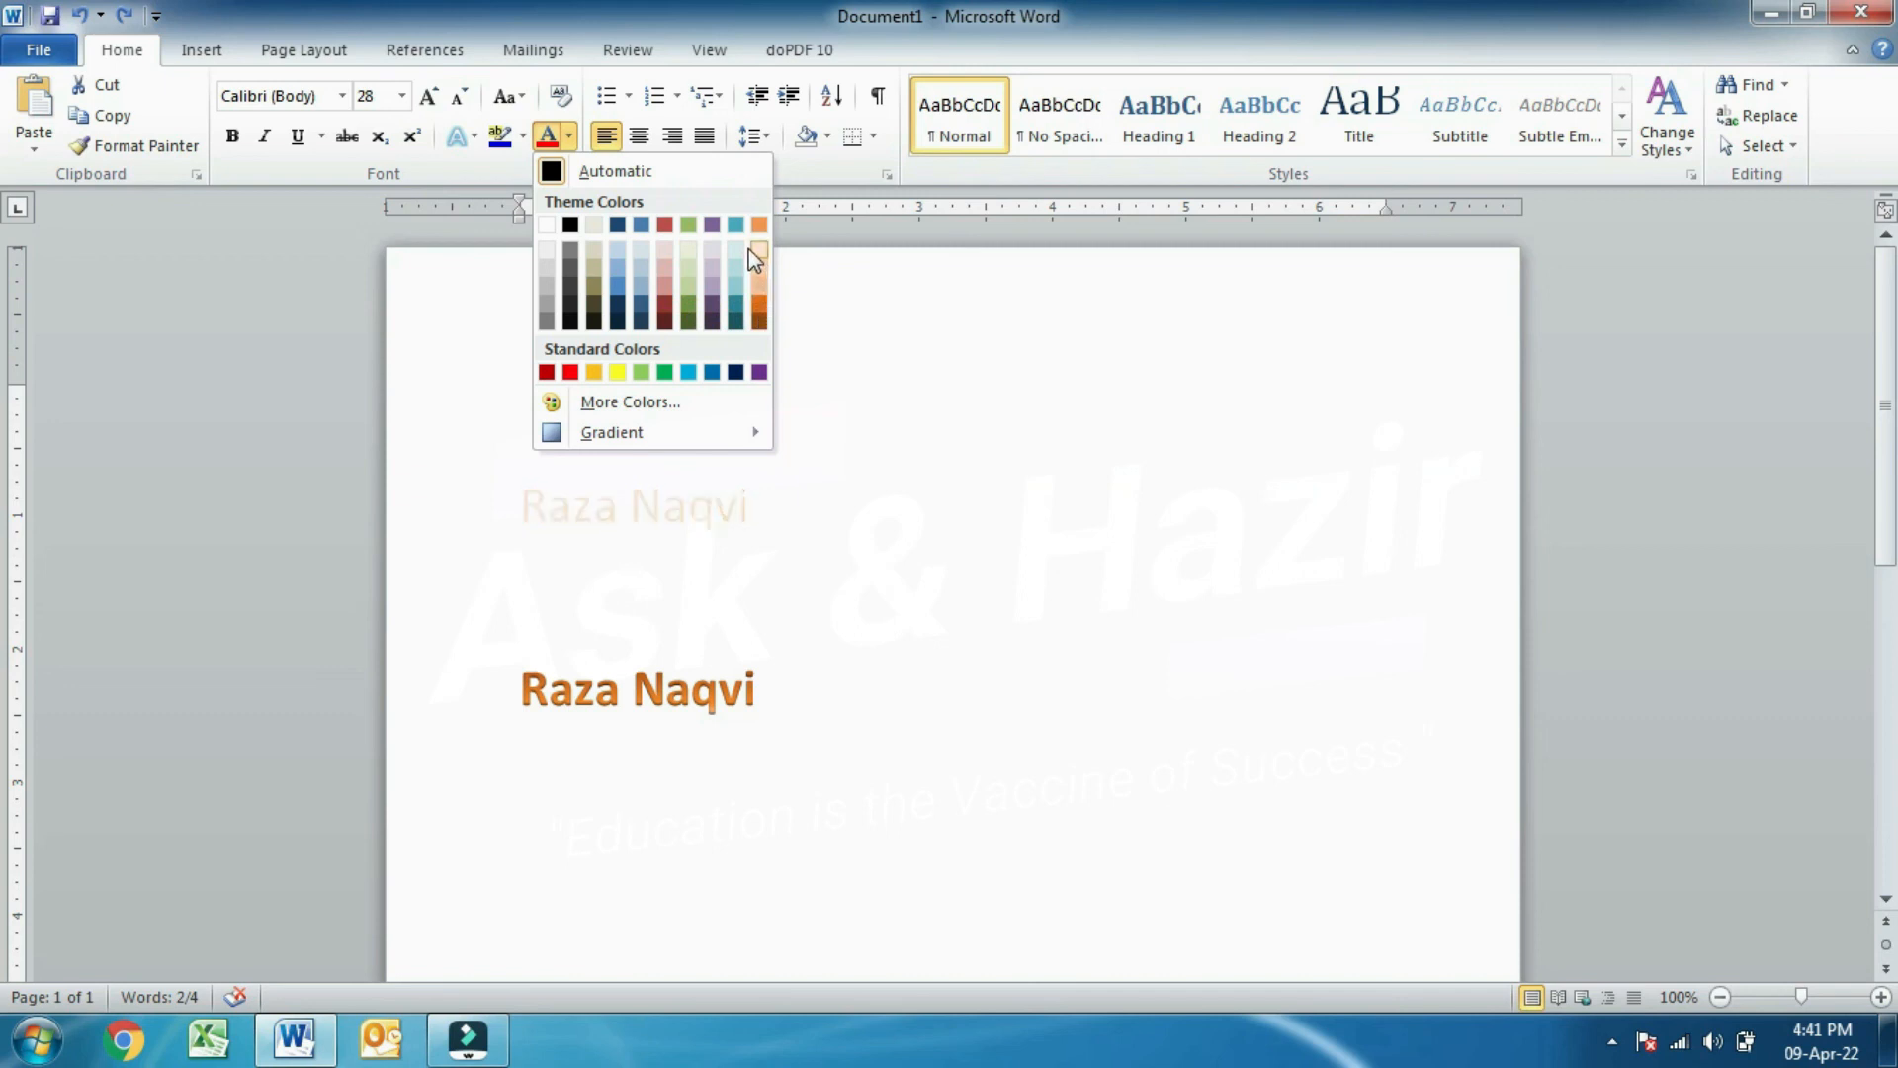
left_click(759, 323)
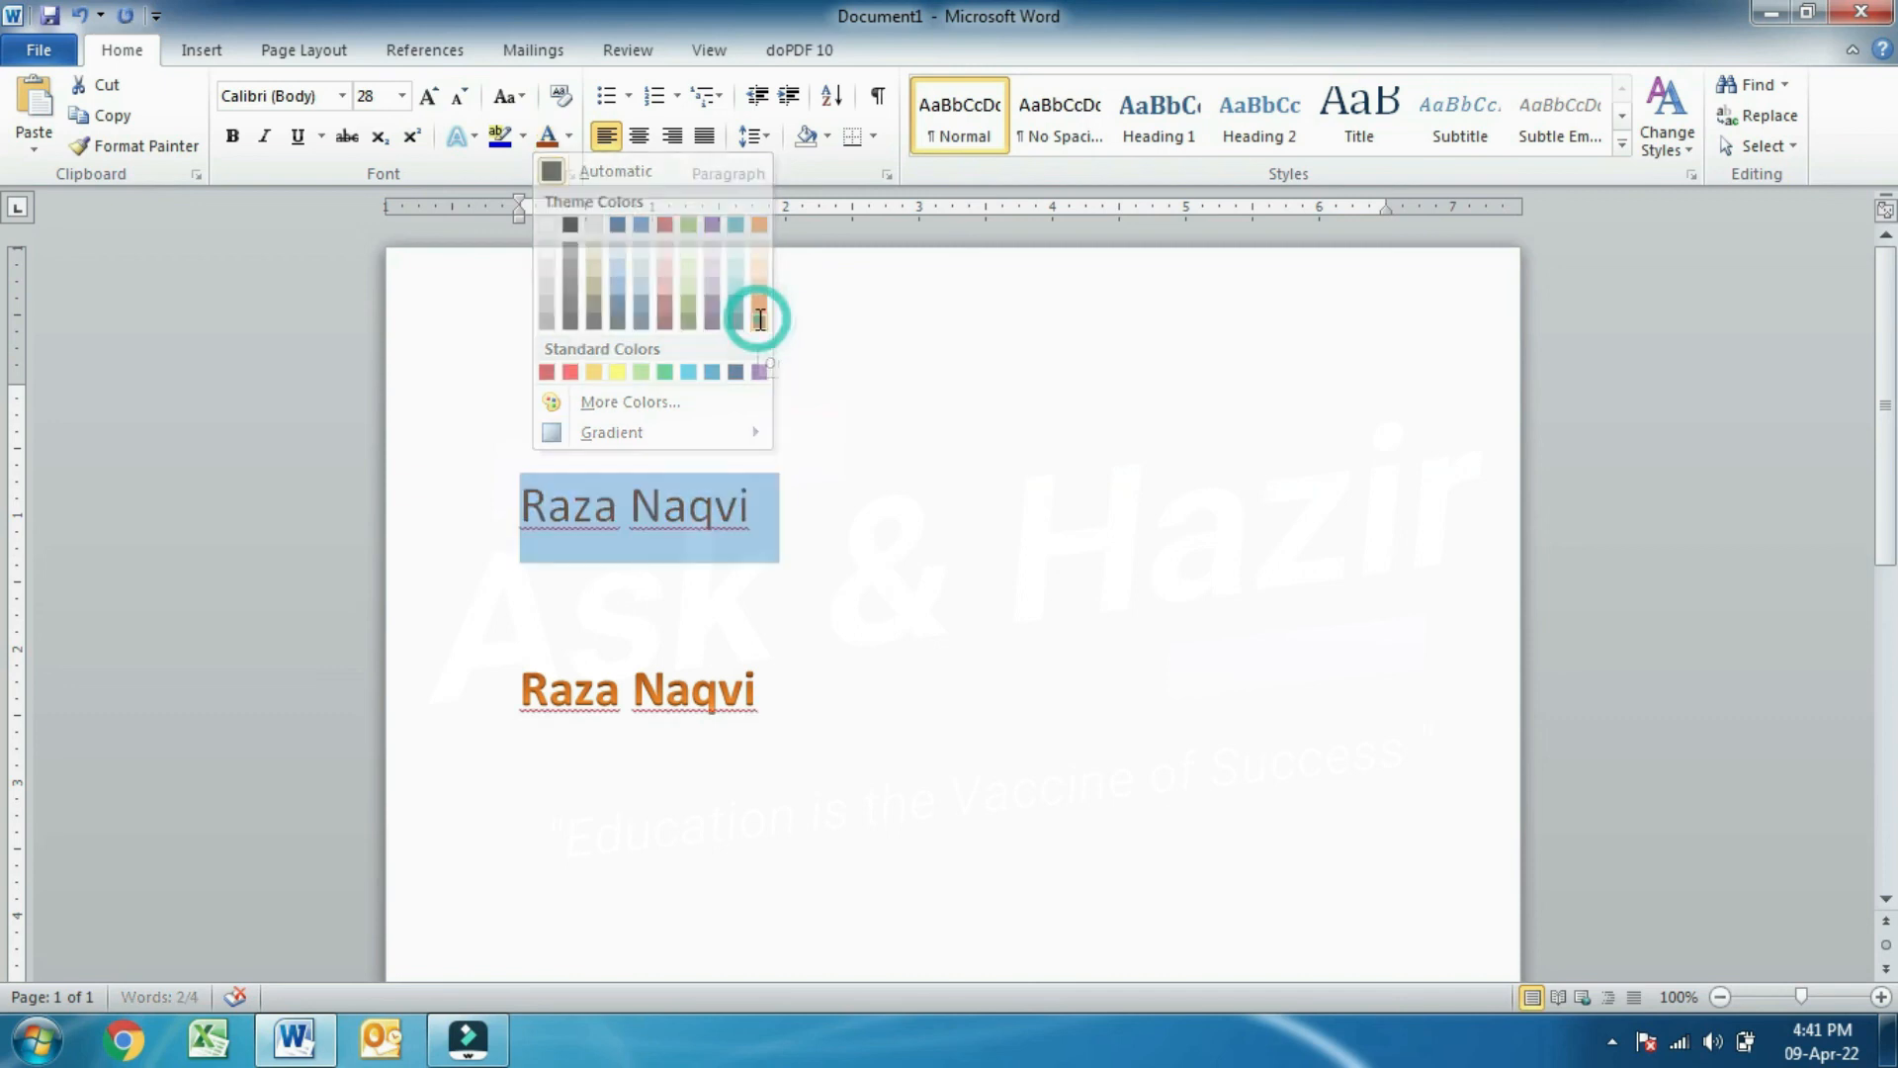